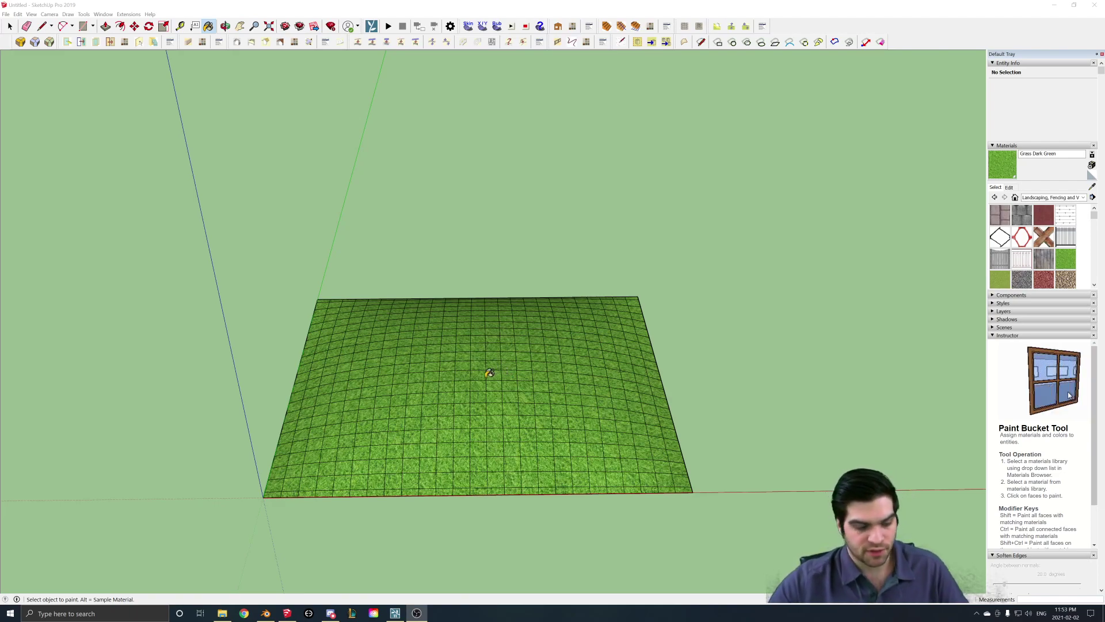
Save the SketchUp terrain model to the Desktop under the file name Grass.
left_click(10, 26)
mouse_move(322, 316)
middle_mouse_down()
mouse_move(360, 332)
mouse_move(414, 327)
mouse_move(307, 328)
middle_mouse_up()
scroll(415, 327, "up", 1)
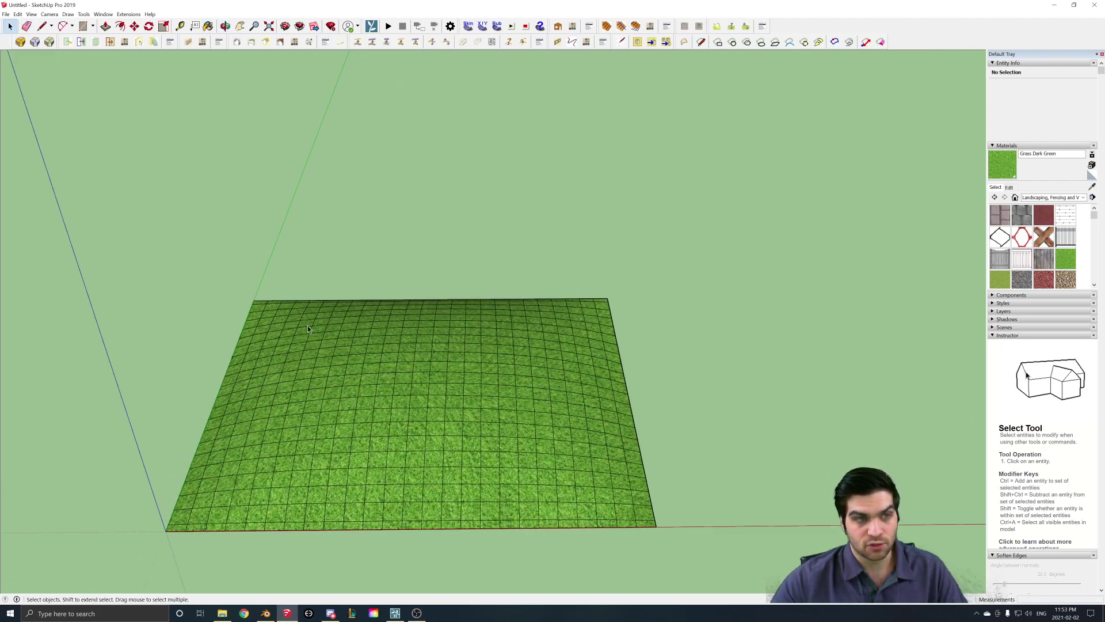
left_click(6, 15)
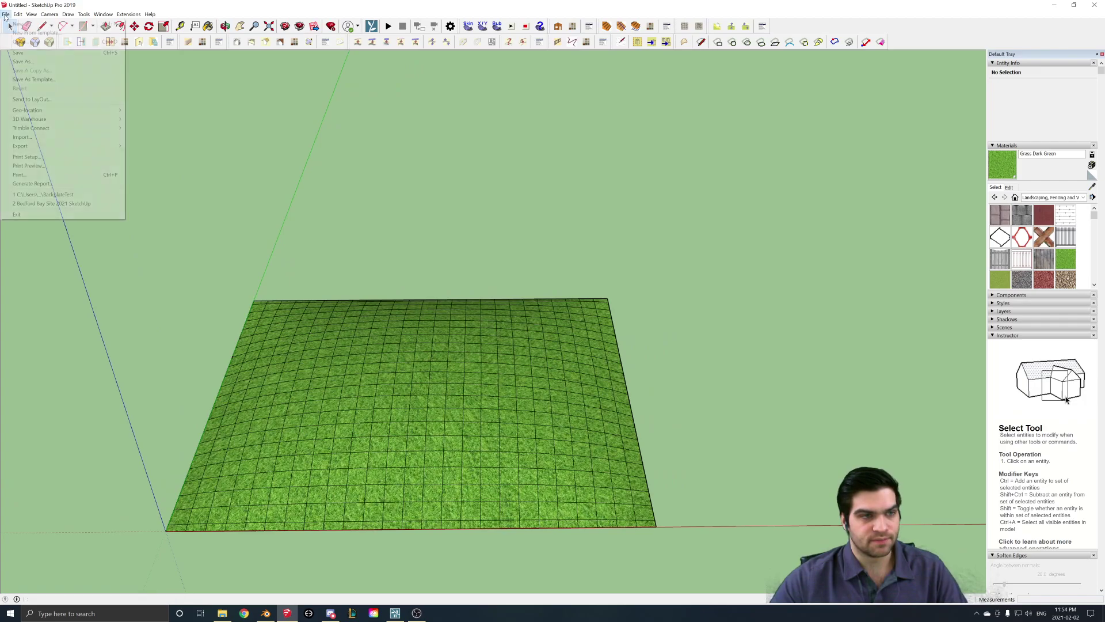
left_click(23, 62)
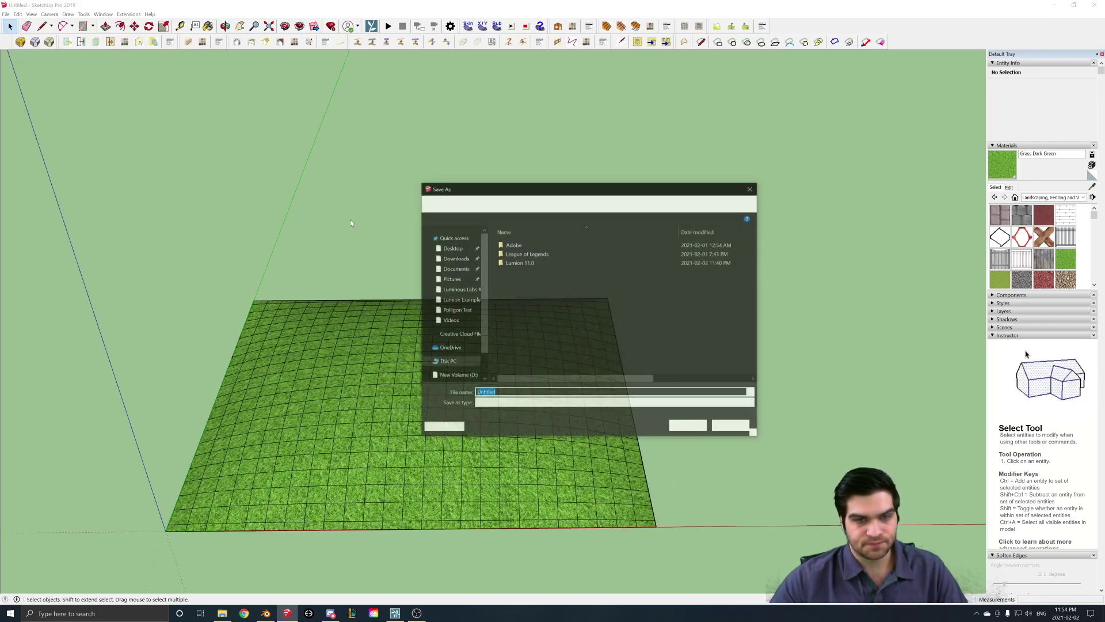
left_click(499, 393)
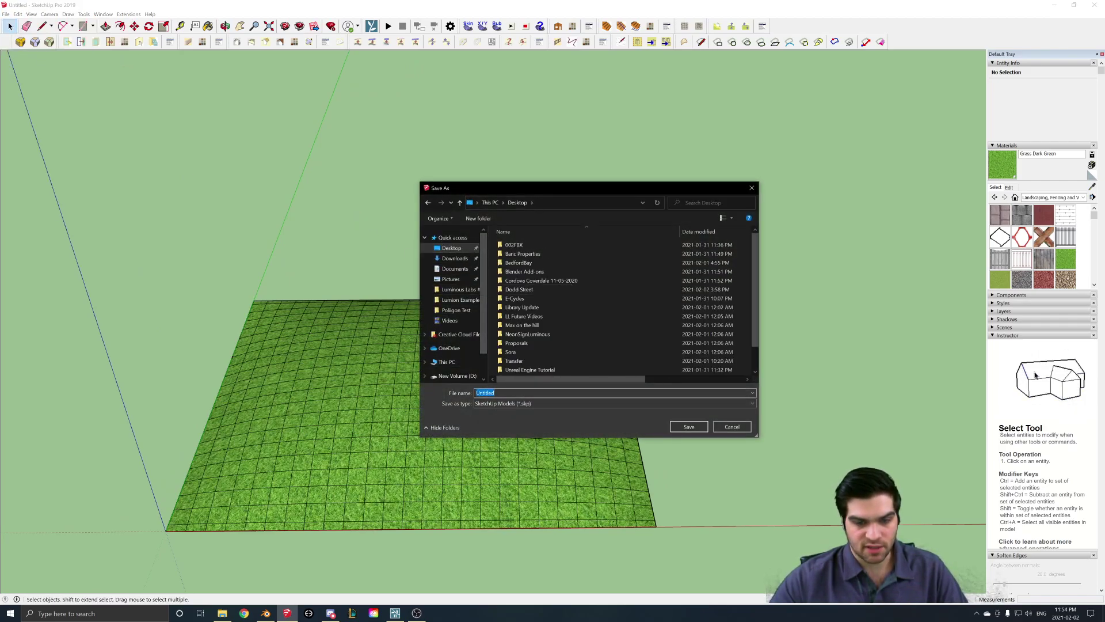
type("Grass")
key("Return")
middle_click_drag(499, 398, 576, 394)
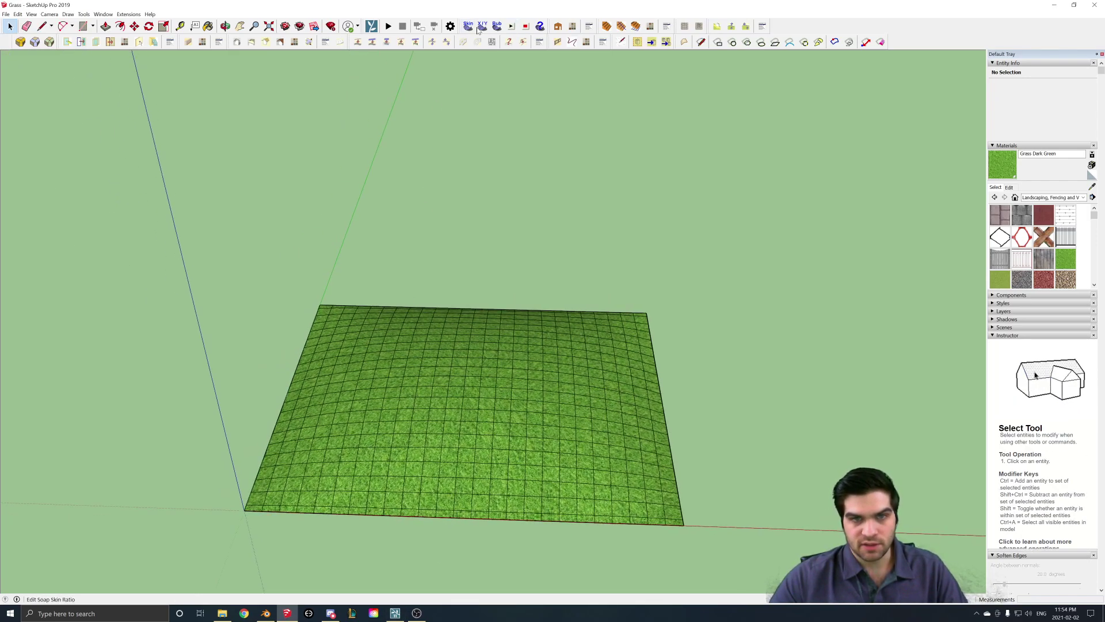
Switch to Lumion and raise the imported grass terrain model vertically above the ground.
left_click(394, 612)
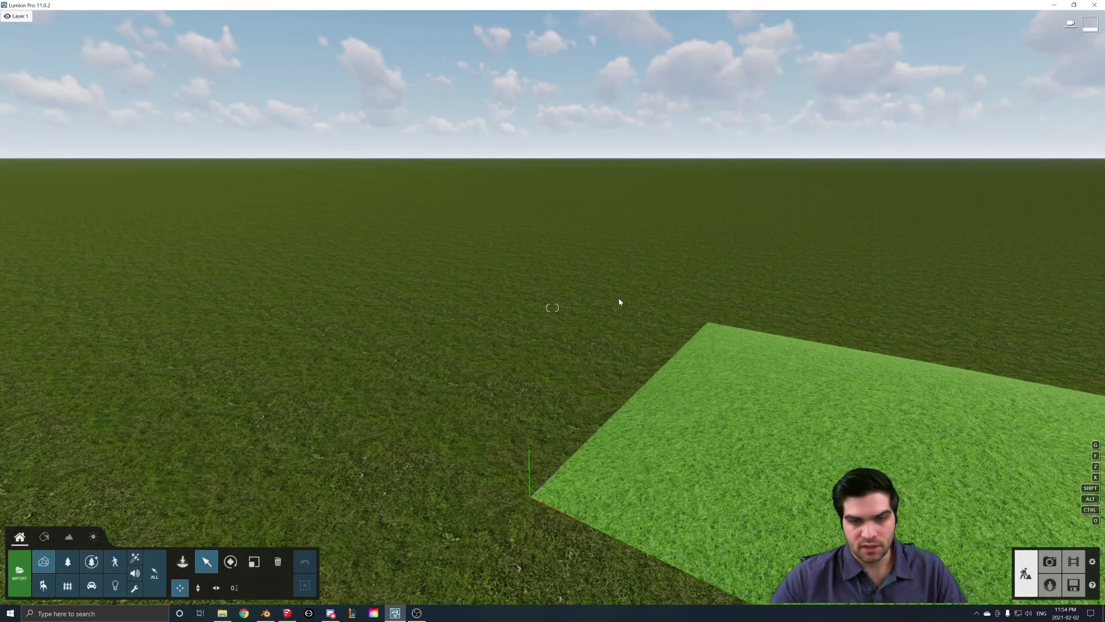
left_click(198, 587)
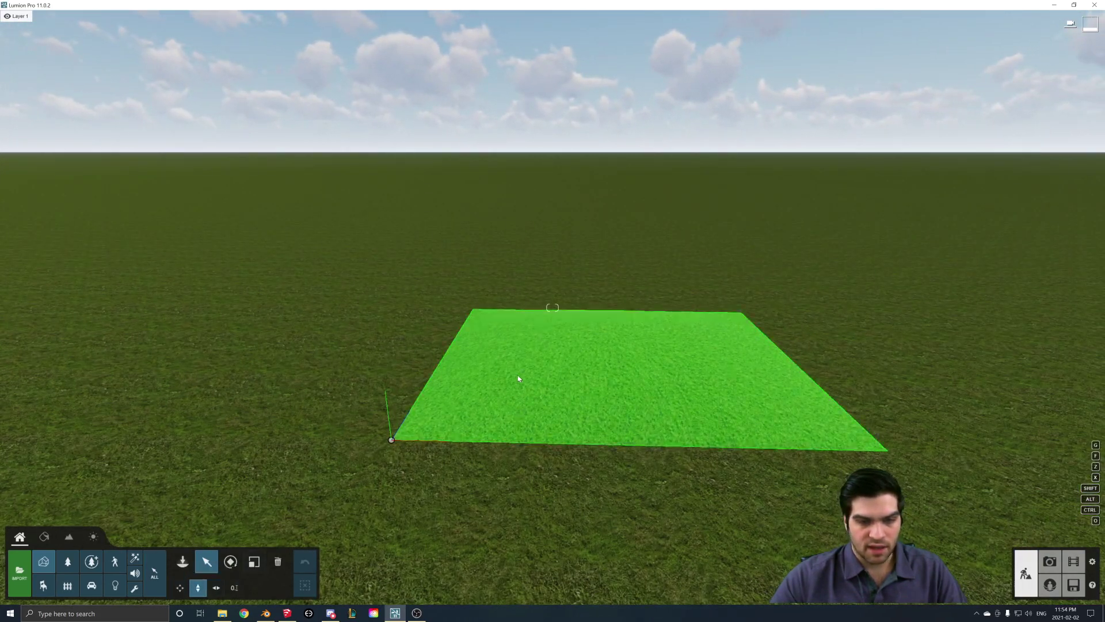
left_click_drag(394, 442, 397, 402)
right_click_drag(397, 402, 437, 466)
key("w")
key("q")
key("s")
Open the terrain's Grass Dark Green material for editing and show the 2D Grass materials in the library.
left_click(44, 536)
left_click(489, 423)
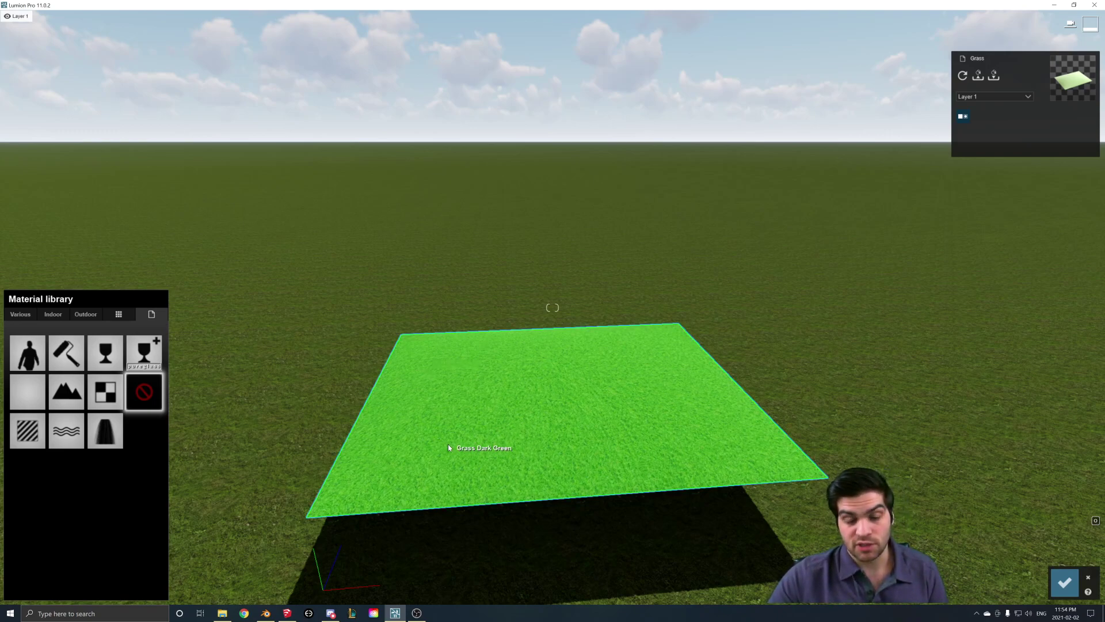
left_click(20, 314)
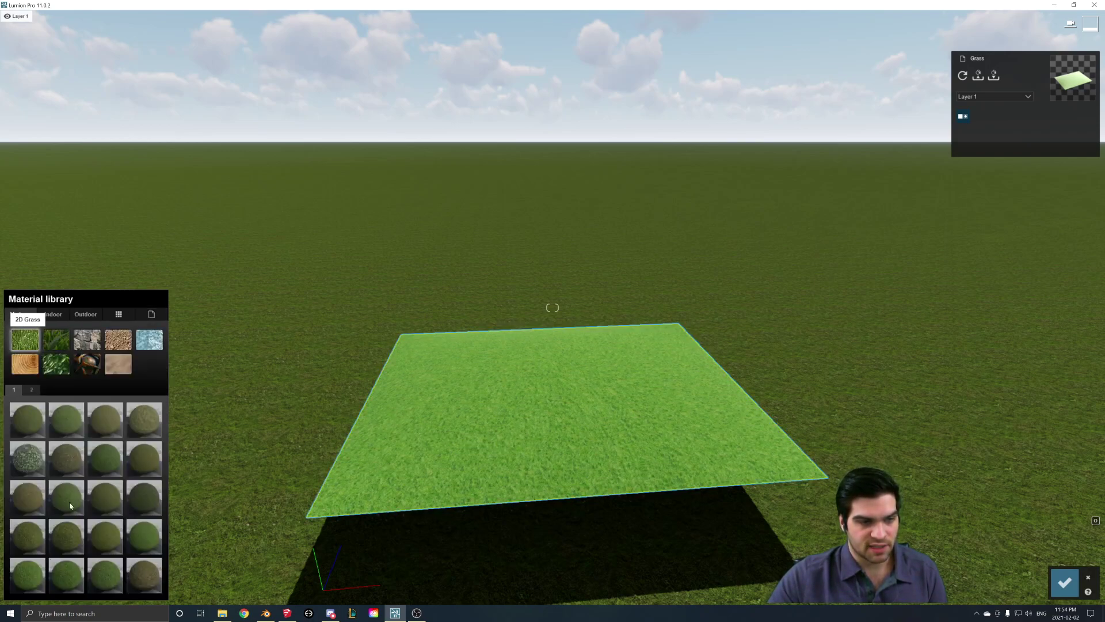
Try several 2D Grass materials from both library pages on the terrain surface and inspect them.
left_click(35, 420)
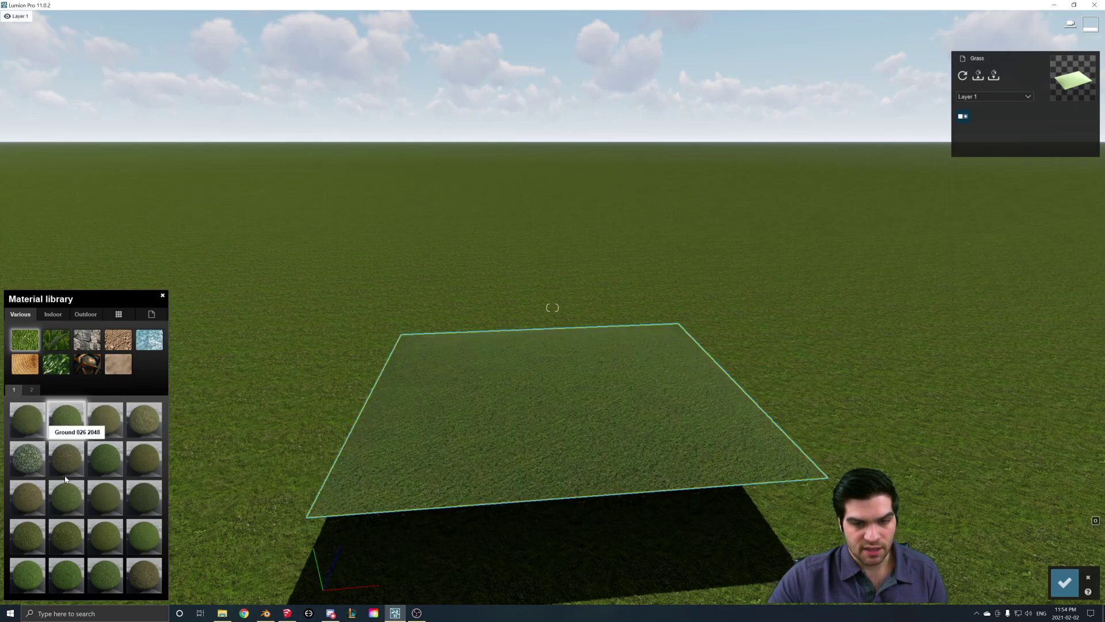
left_click(105, 535)
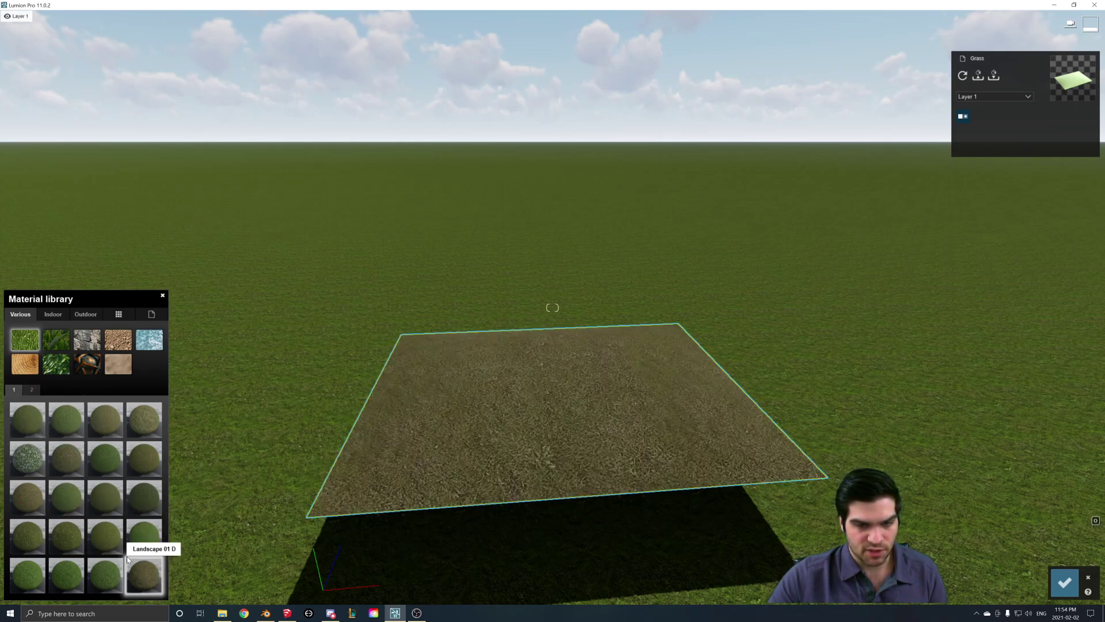
left_click(144, 575)
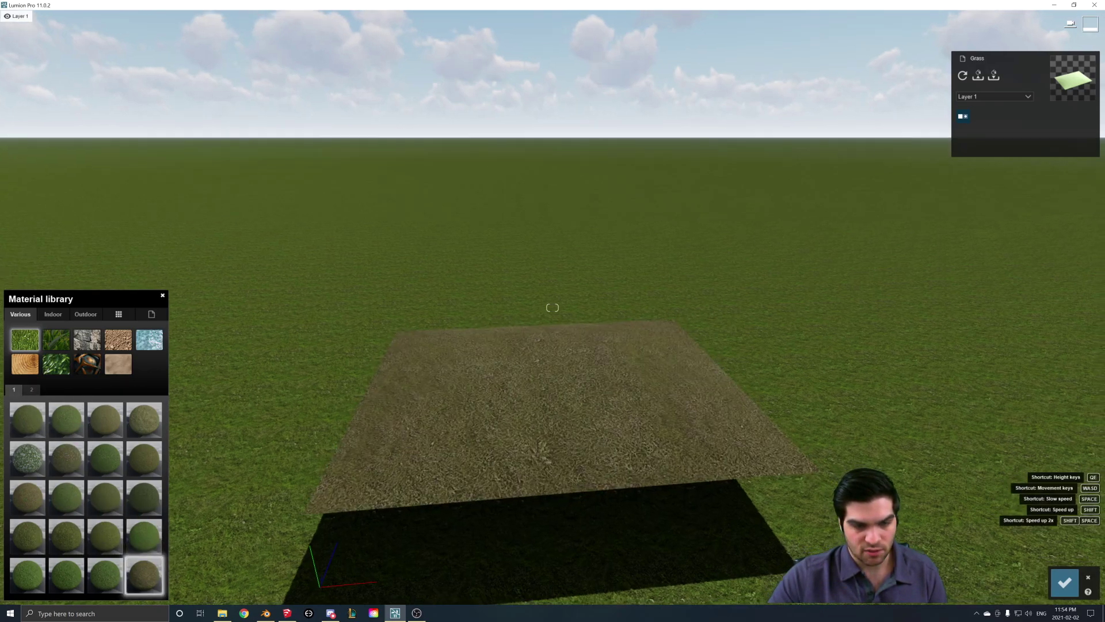
left_click(80, 579)
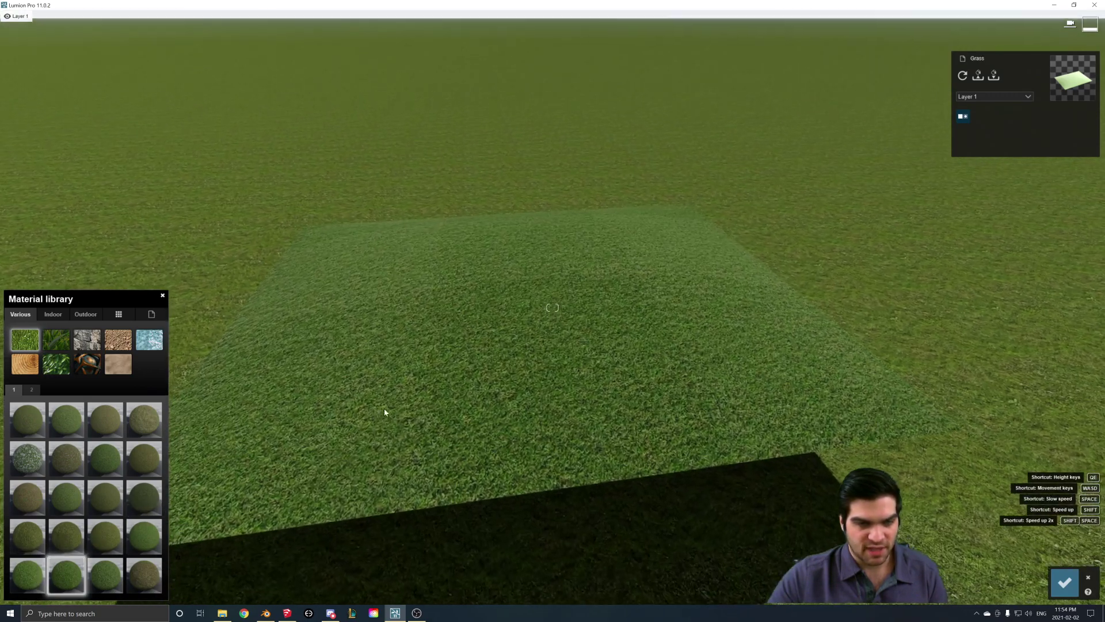
left_click(37, 391)
left_click(30, 420)
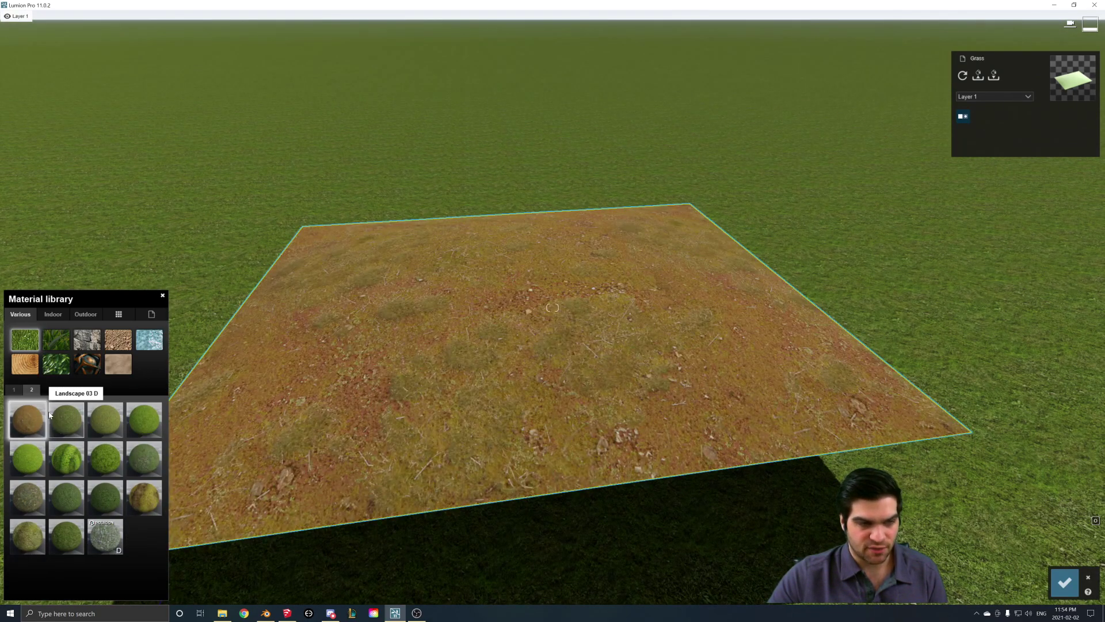
left_click(14, 390)
left_click(66, 420)
right_click_drag(435, 315, 436, 314)
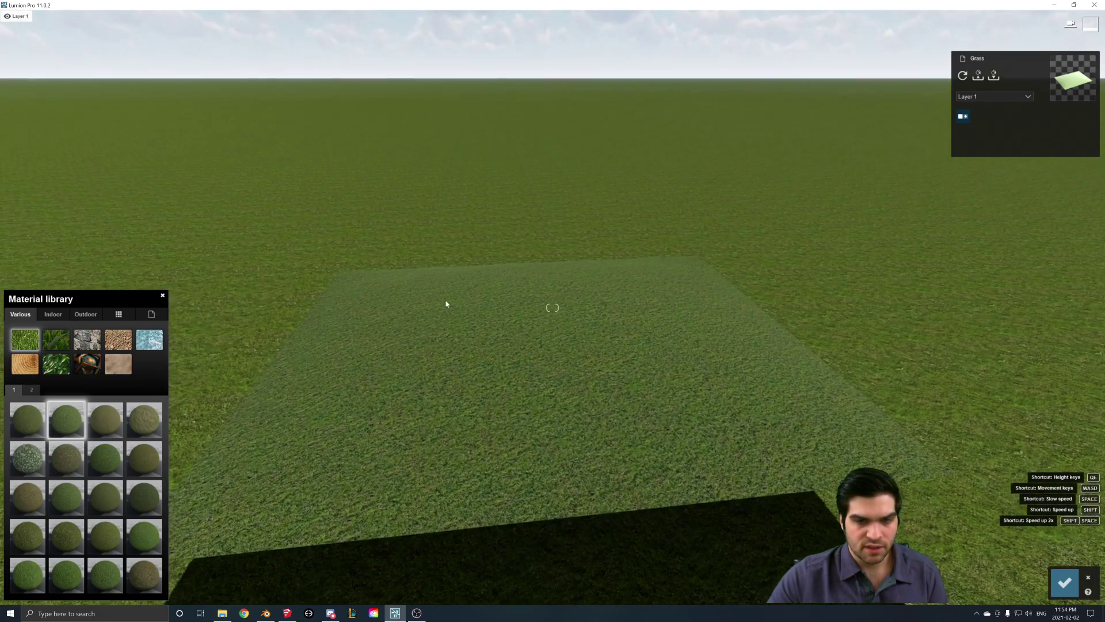
right_click_drag(387, 377, 388, 369)
right_click_drag(481, 426, 481, 433)
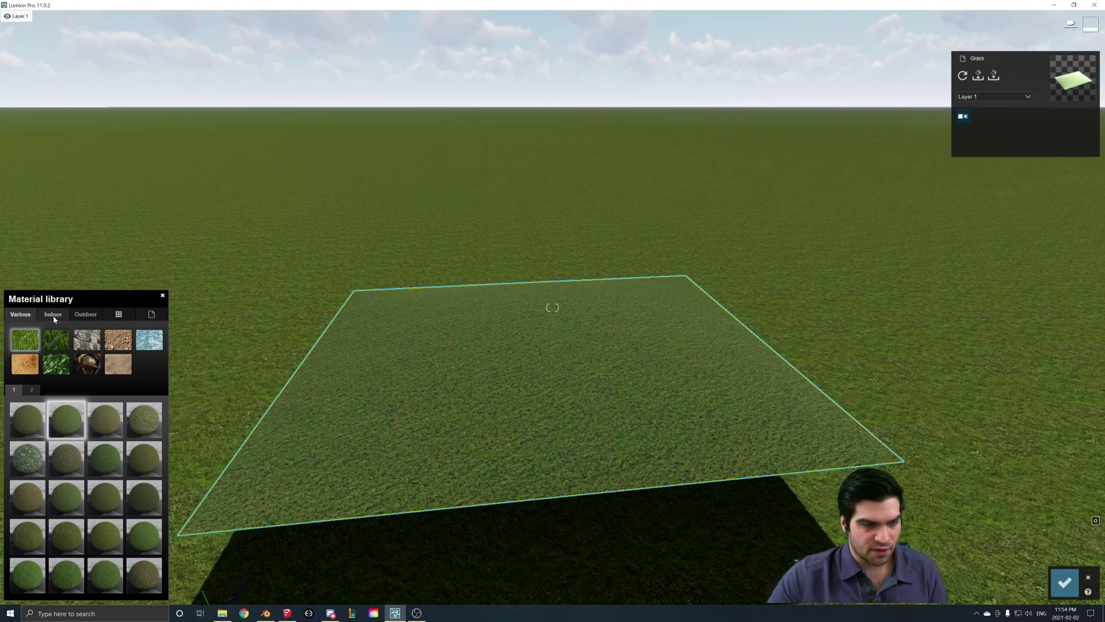
Assign the Landscape material to the terrain surface and save the material change.
left_click(119, 315)
left_click(21, 314)
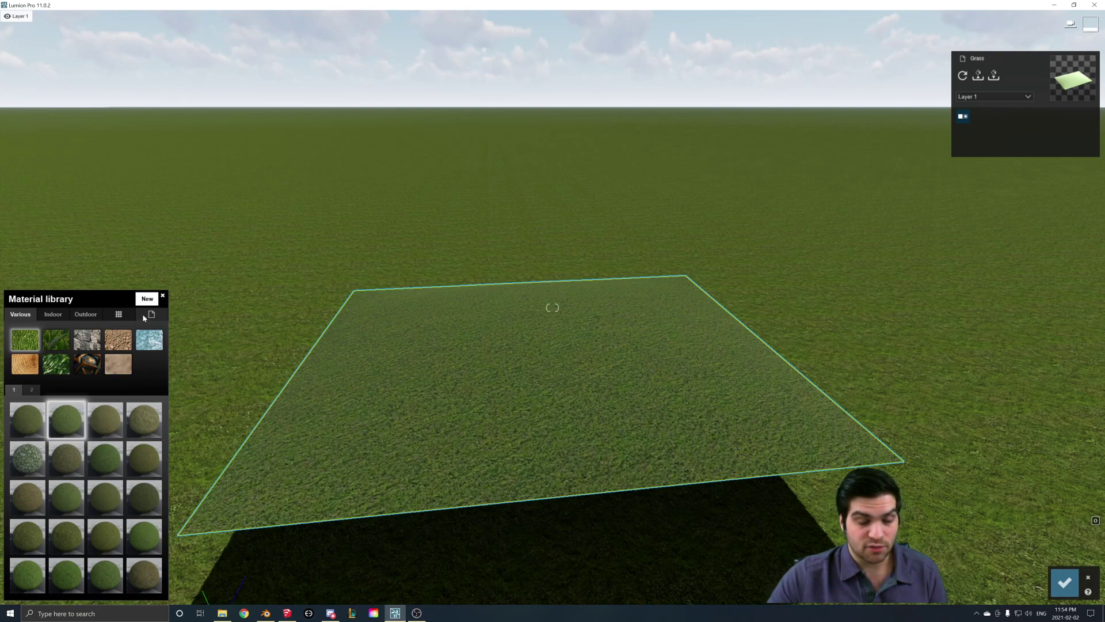
left_click(119, 315)
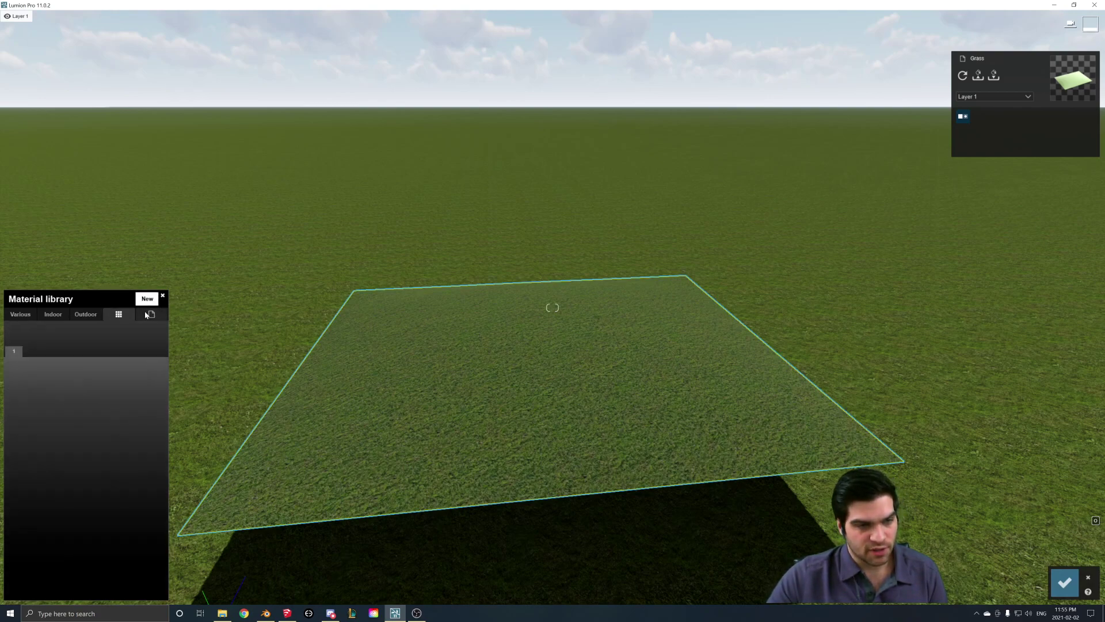
left_click(70, 390)
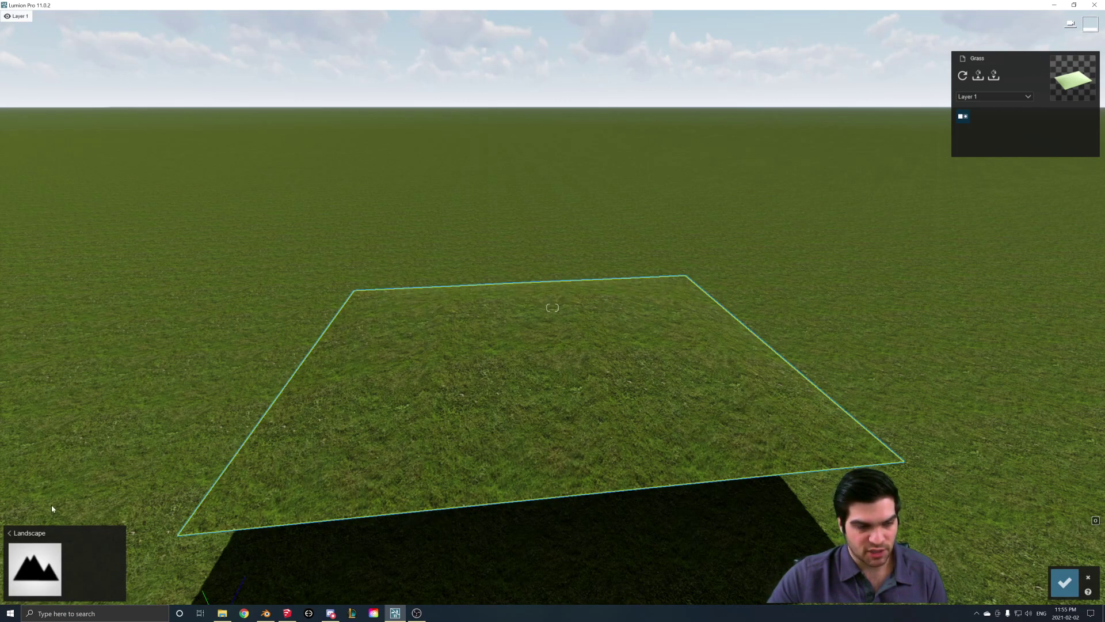
left_click(9, 532)
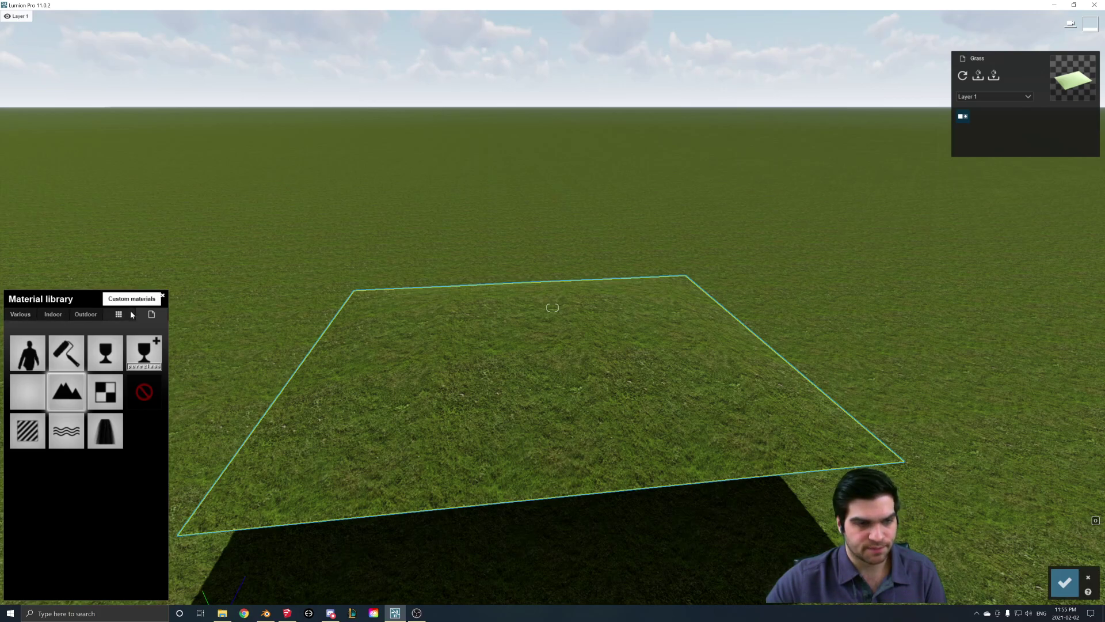
left_click(162, 296)
left_click(22, 533)
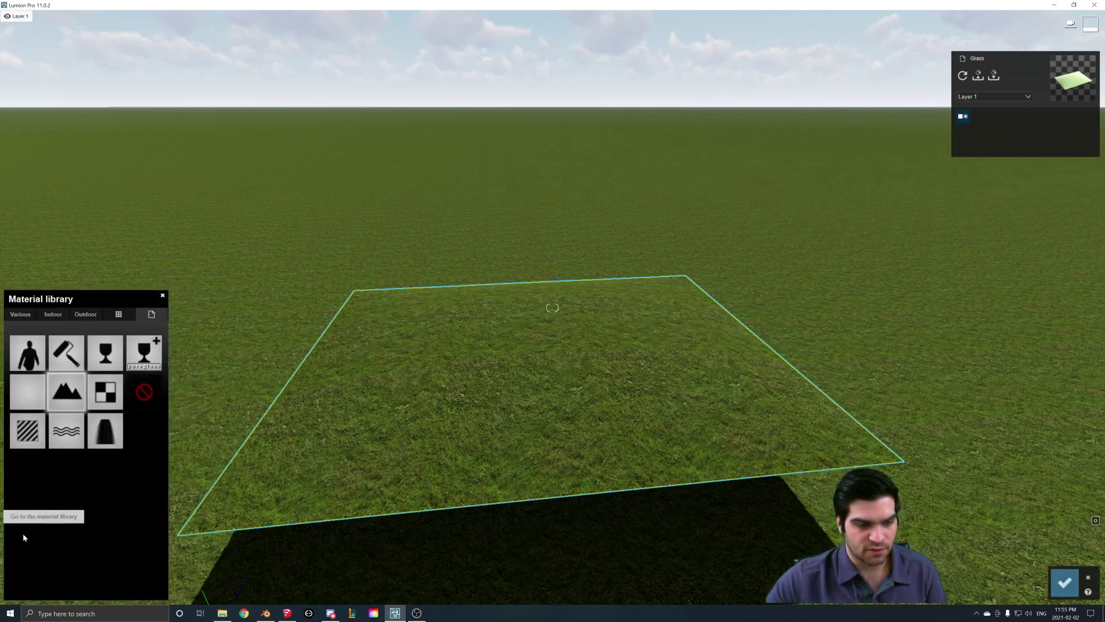
left_click(1066, 582)
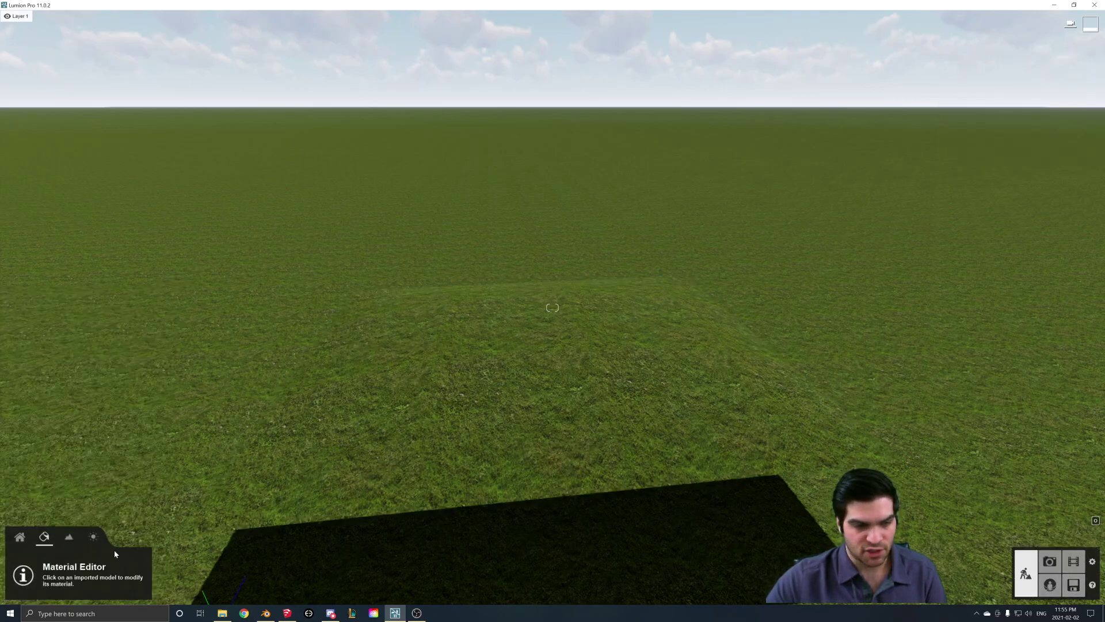
Enable landscape grass for the scene and bring the terrain mound into close view.
left_click(69, 537)
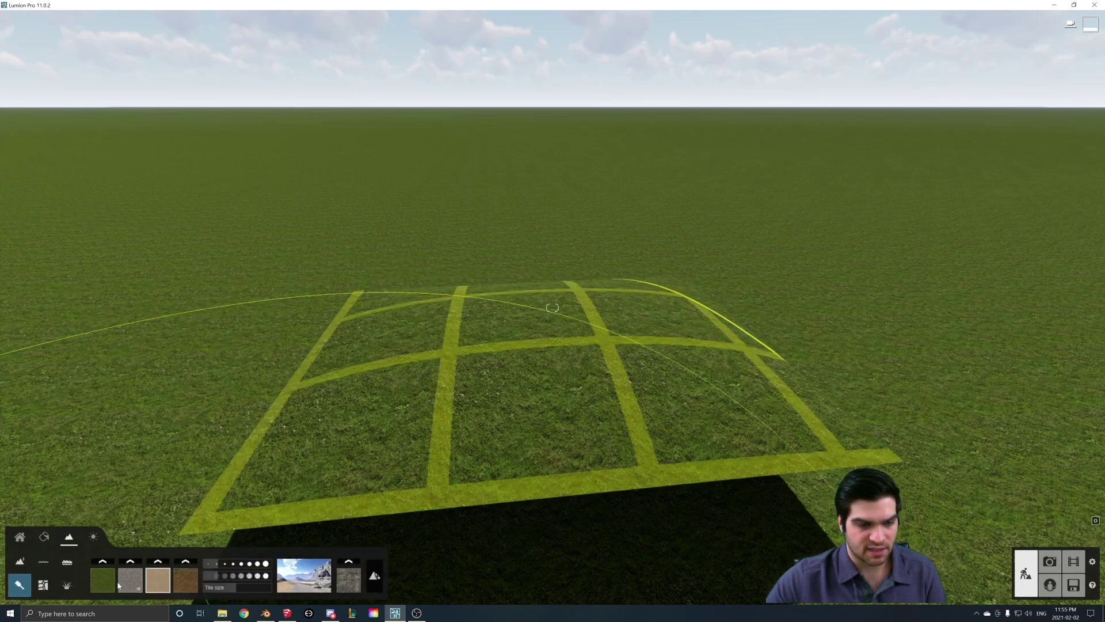
left_click(67, 585)
left_click(99, 573)
key("w")
right_click_drag(392, 416, 614, 392)
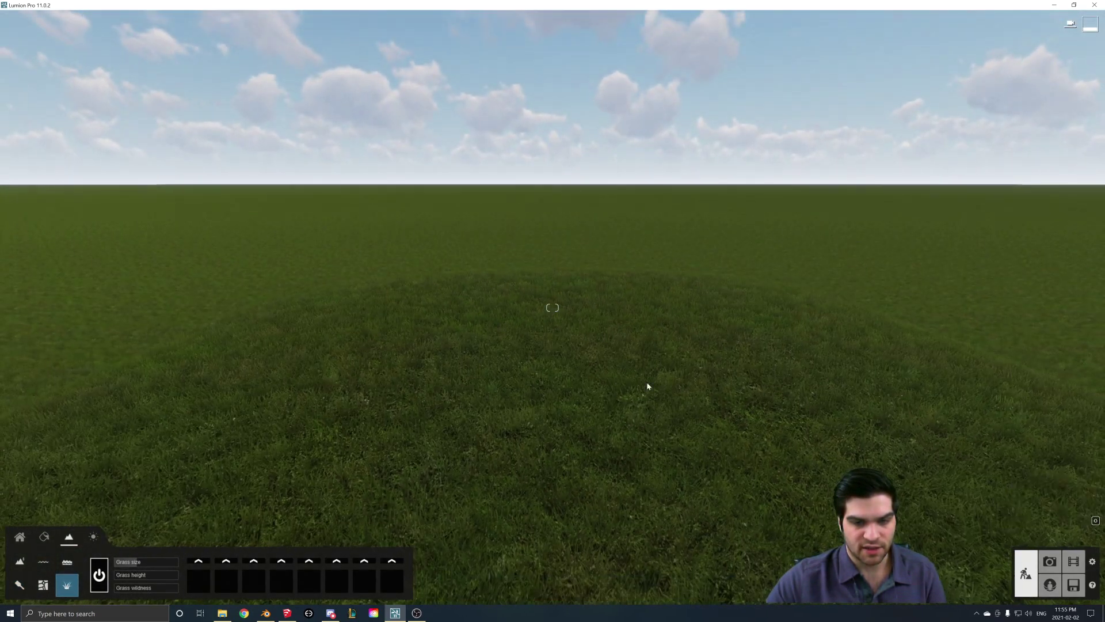
Raise the landscape grass size to its maximum and adjust the grass height and wildness.
left_click_drag(141, 562, 108, 599)
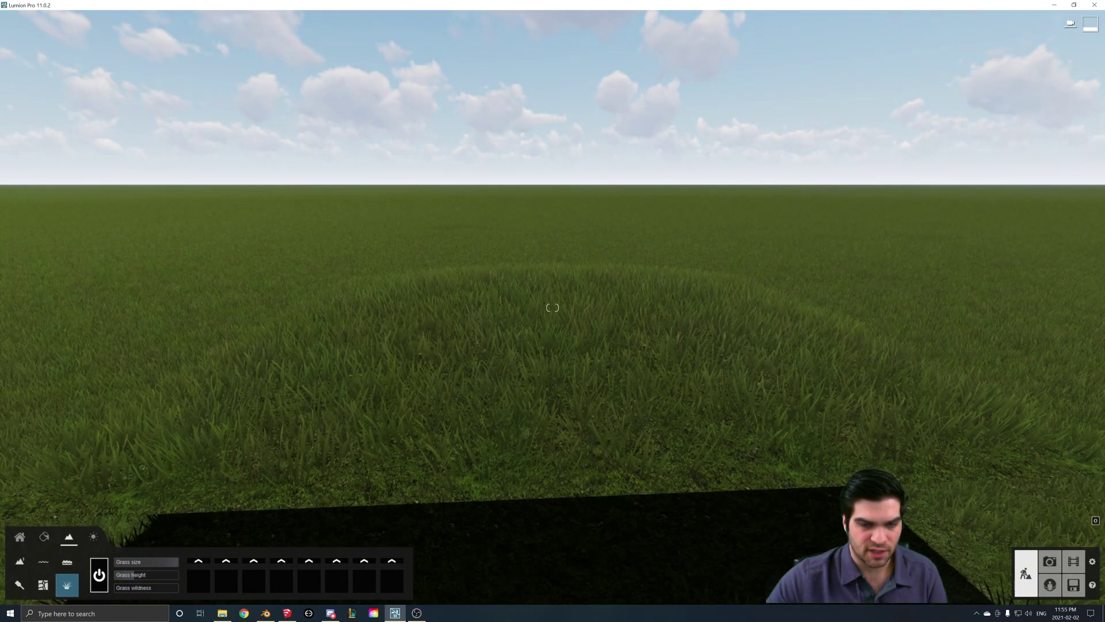
right_click_drag(540, 375, 540, 337)
key("w")
left_click_drag(124, 588, 158, 589)
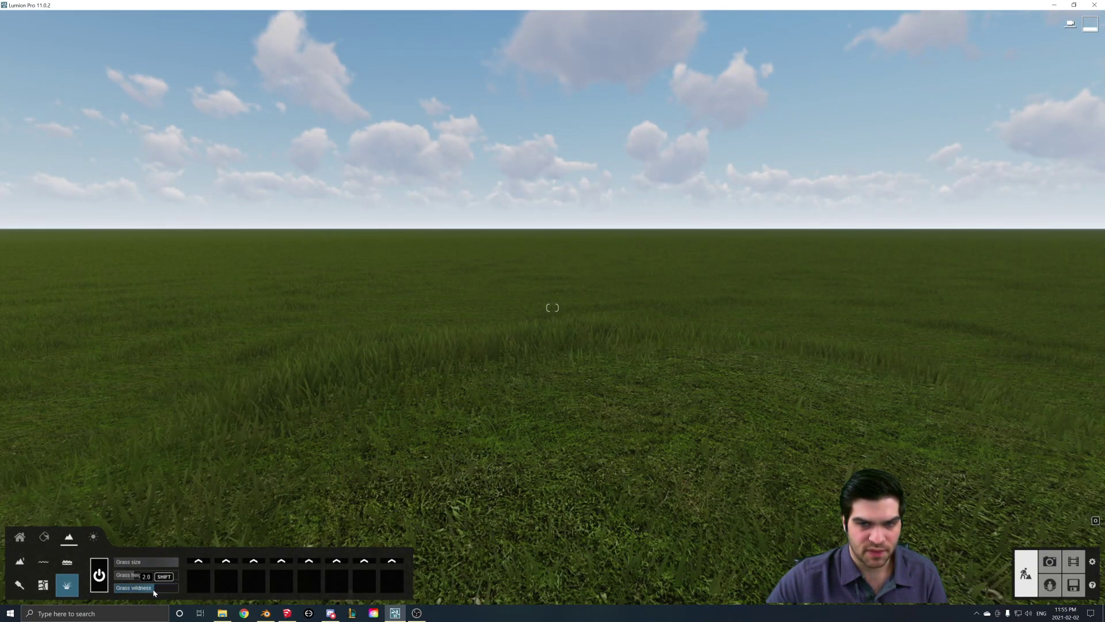
key("s")
key("w")
right_click_drag(475, 388, 476, 423)
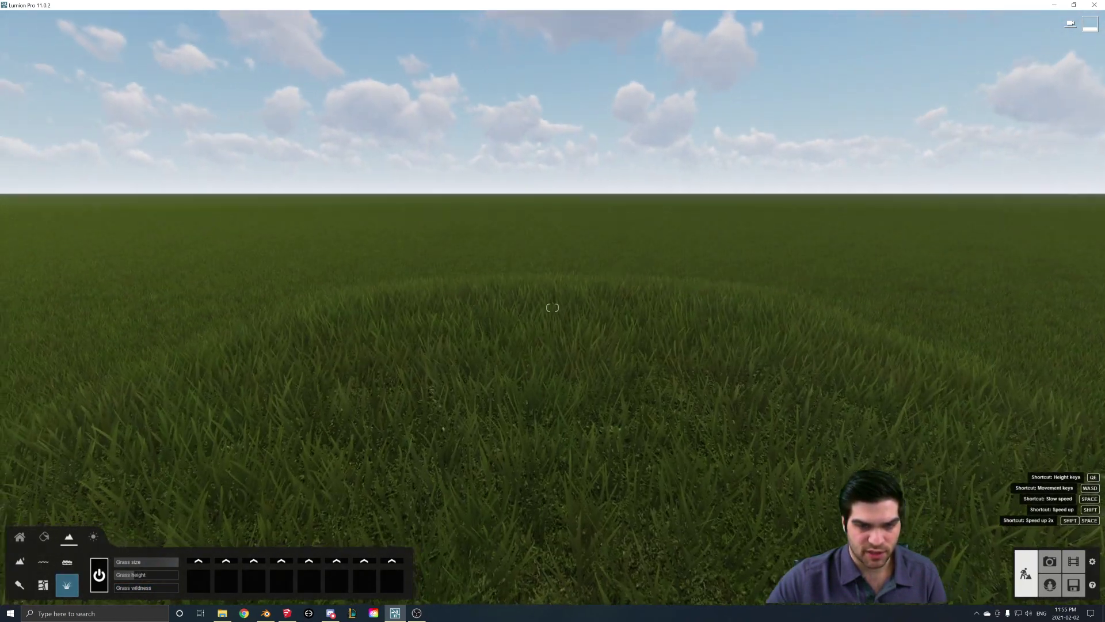
key("s")
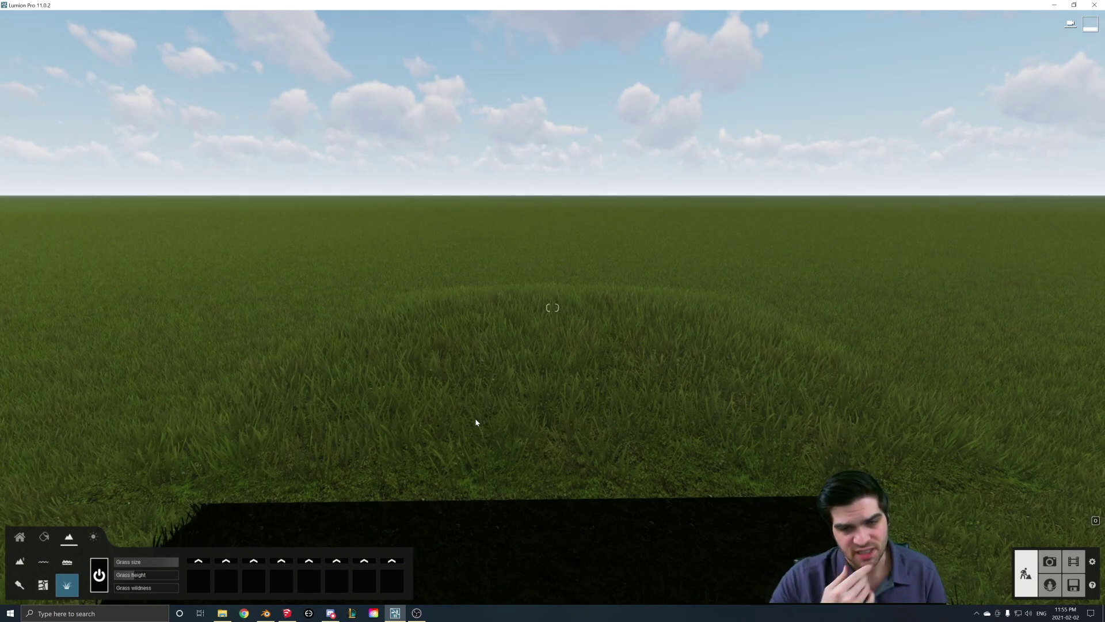
In Photo mode, apply the Realistic style and frame the camera on the grassy mound.
left_click(1064, 568)
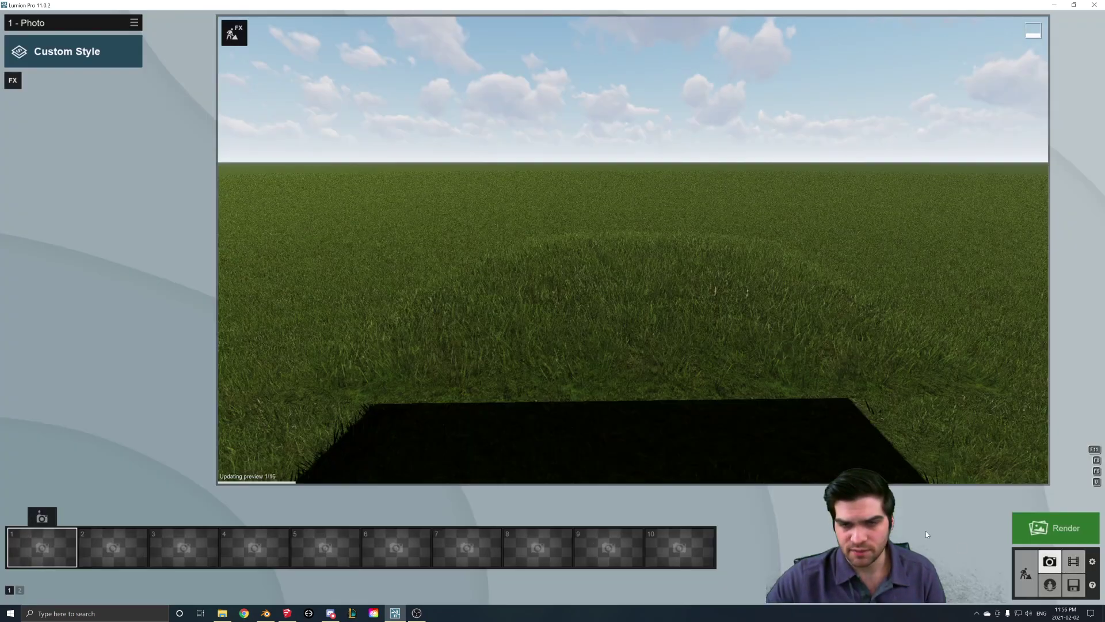
left_click(58, 49)
left_click(527, 243)
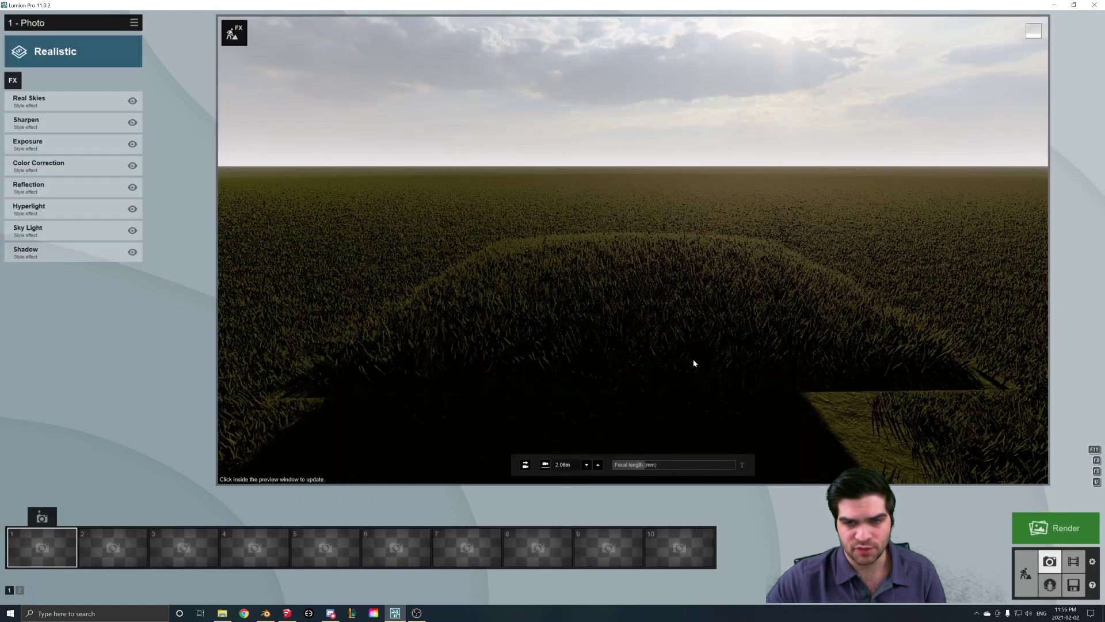
right_click_drag(693, 361, 693, 403)
key("w")
right_click_drag(693, 365, 658, 350)
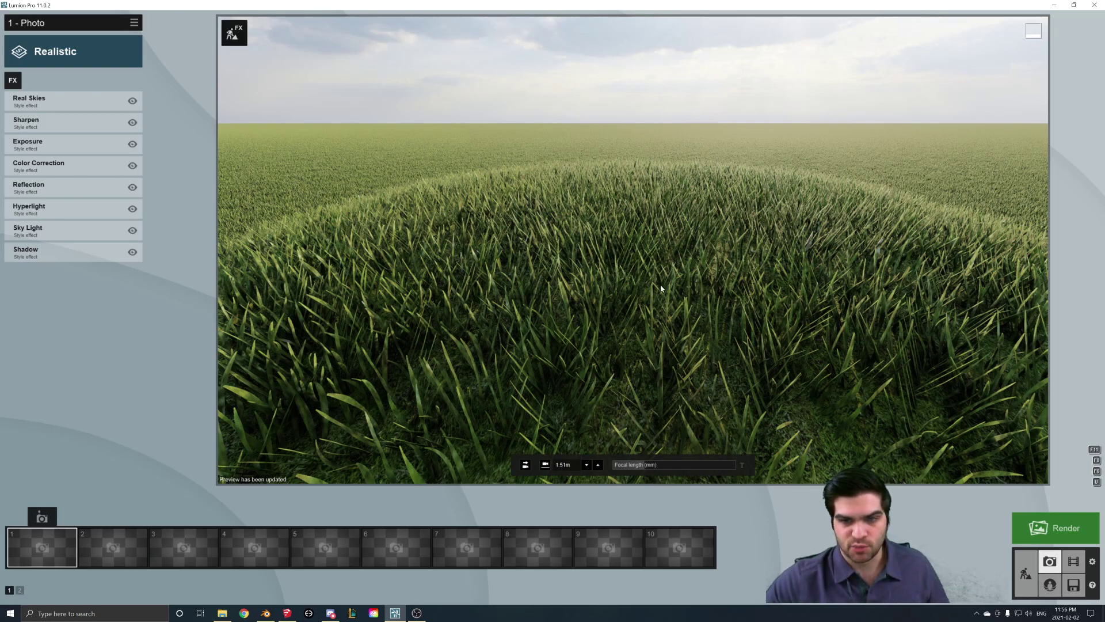
key("s")
right_click_drag(661, 286, 654, 286)
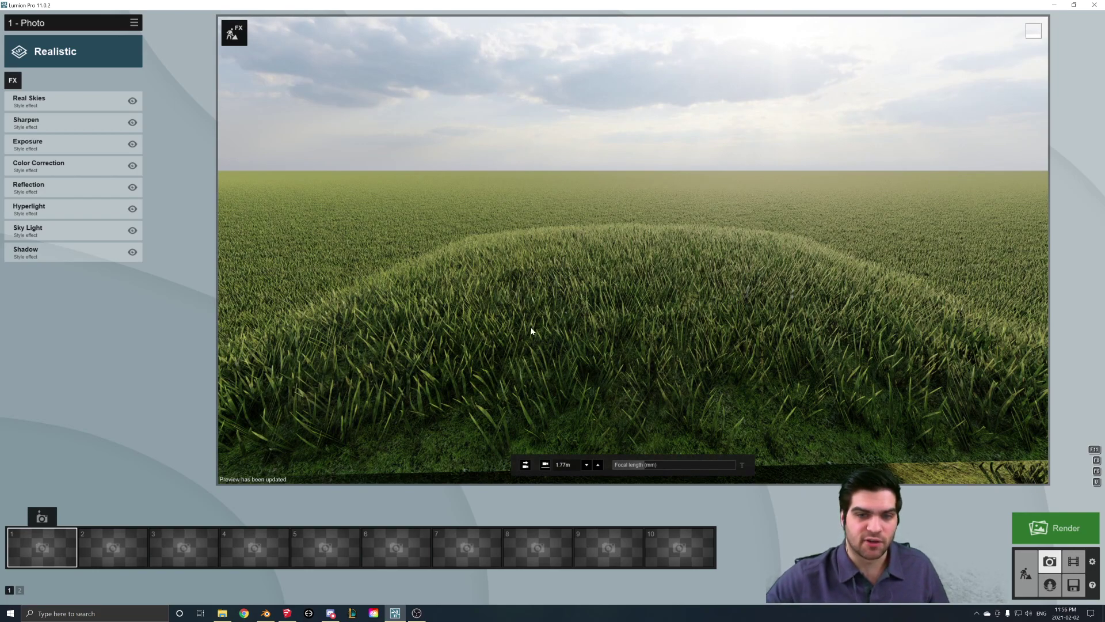
Return to Build mode and open the 3D grass materials in the material library for the terrain surface.
left_click(1035, 578)
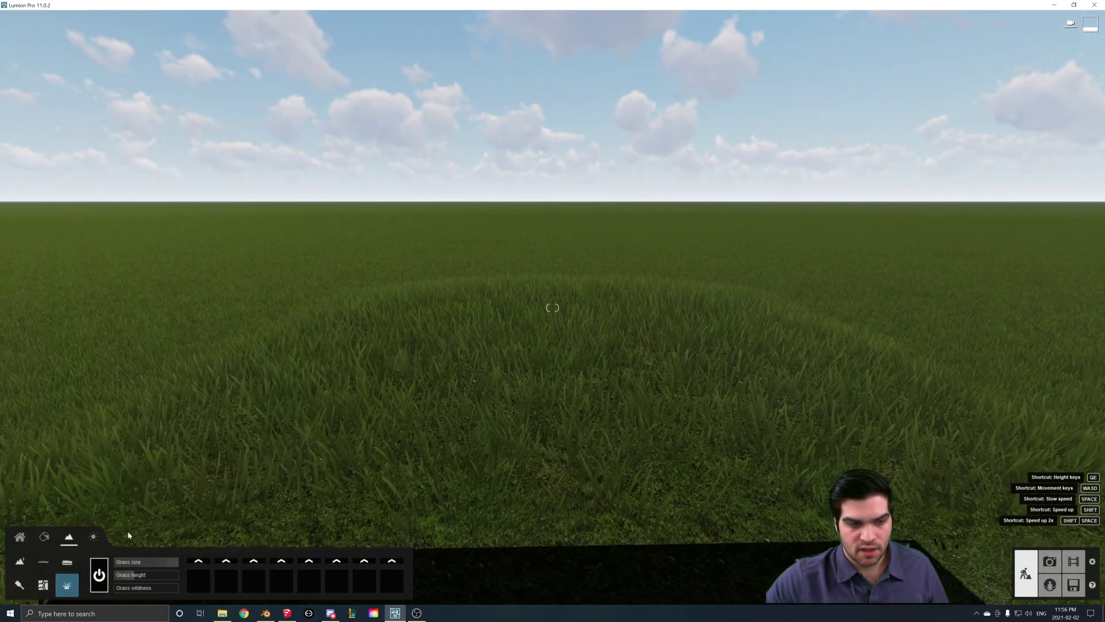
left_click(43, 536)
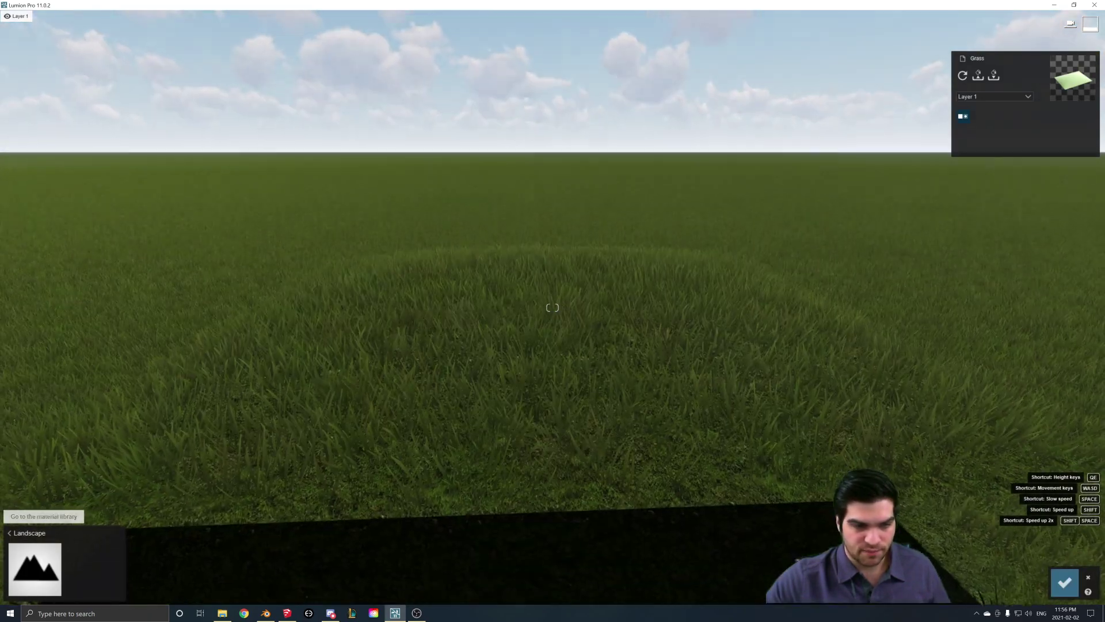
left_click(61, 548)
left_click(36, 315)
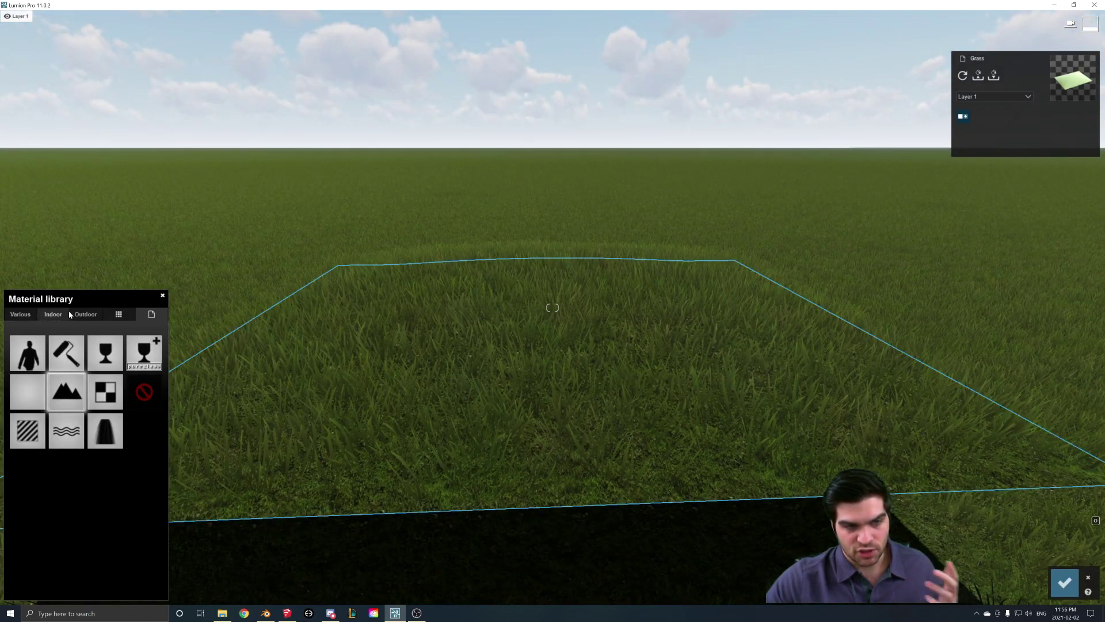
left_click(20, 314)
left_click(56, 340)
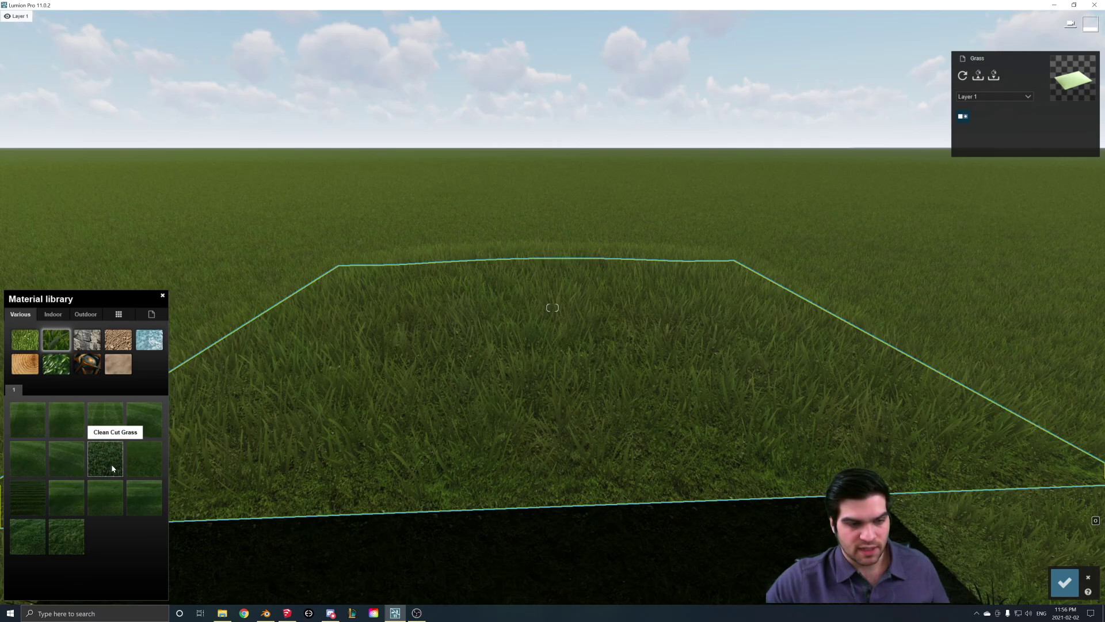
Apply the Wild Grass 01 material to the terrain and open its settings with the whole mound in view.
right_click_drag(553, 308, 530, 288)
key("w")
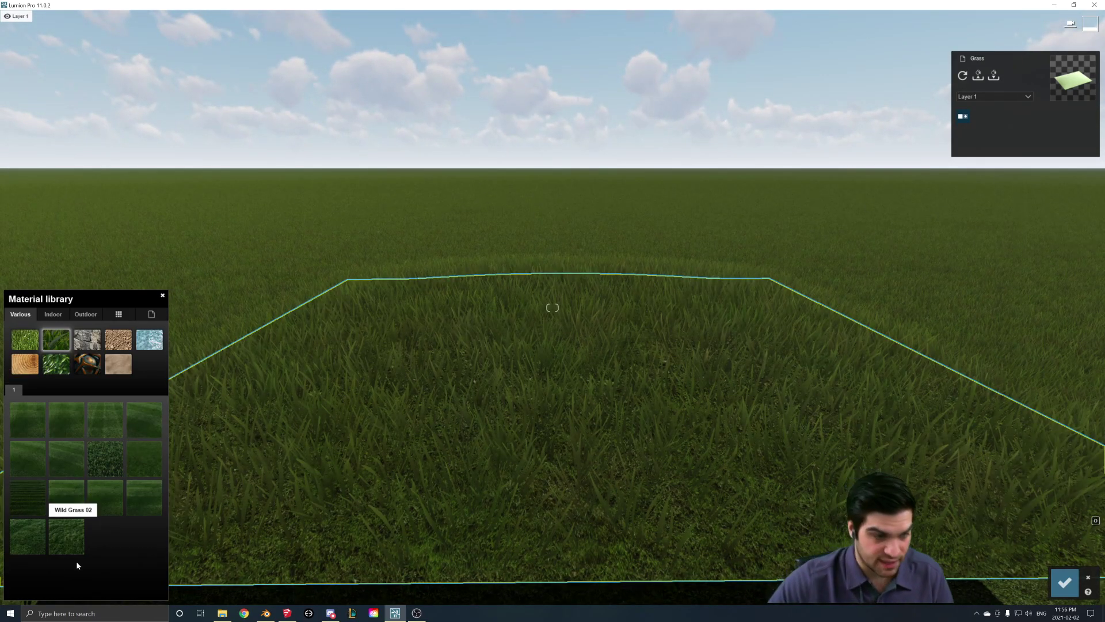
left_click(37, 543)
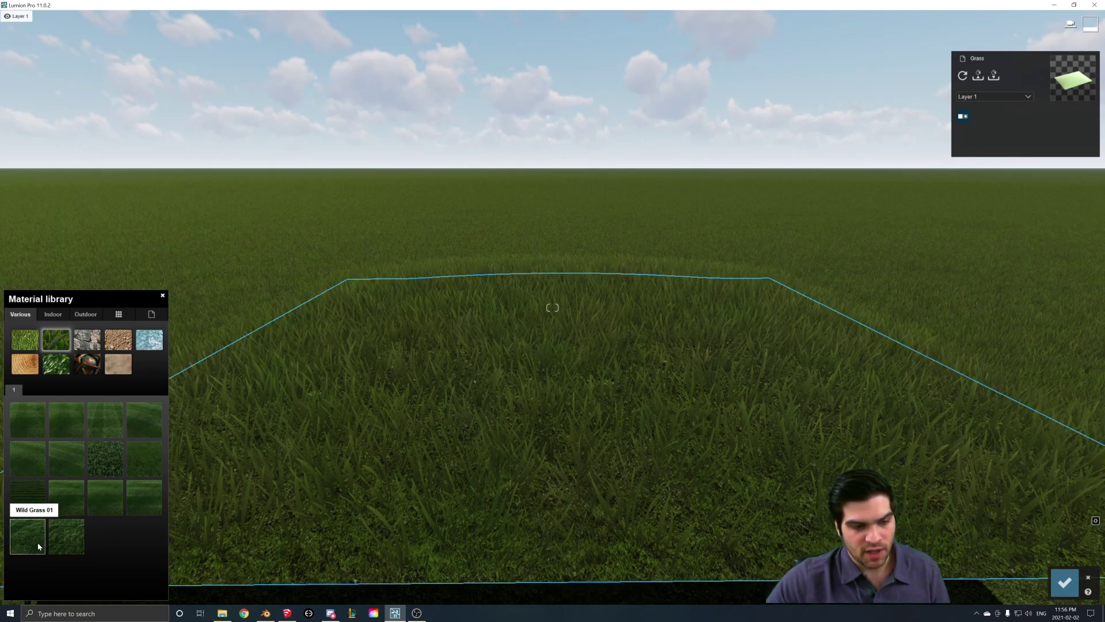
right_click_drag(555, 366, 592, 328)
key("w")
right_click_drag(577, 368, 561, 393)
key("s")
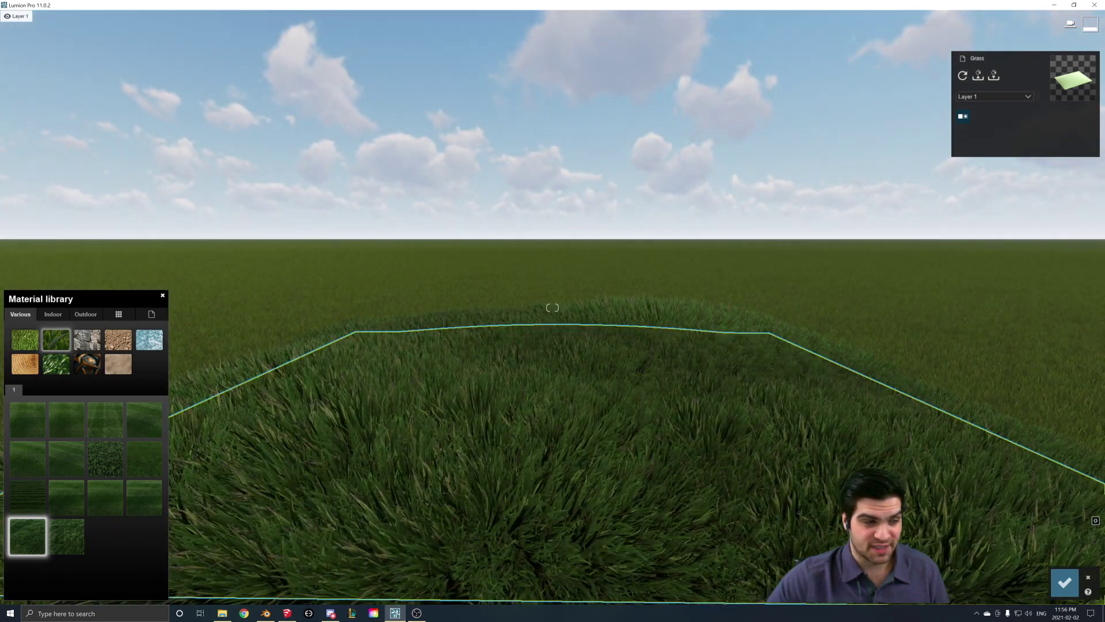
left_click(520, 423)
key("s")
key("w")
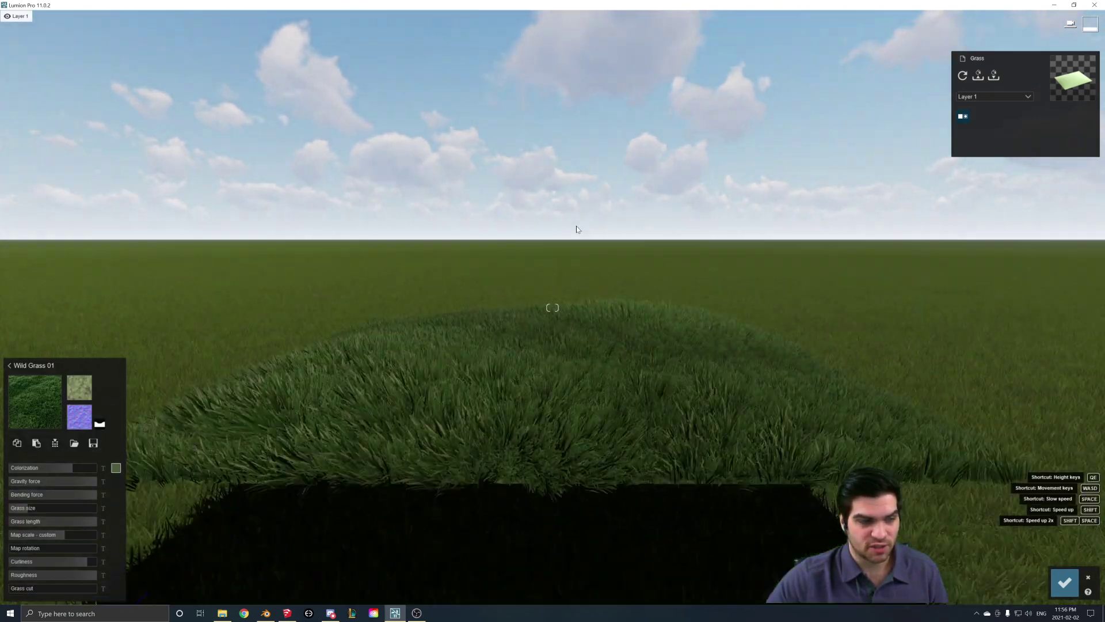
key("s")
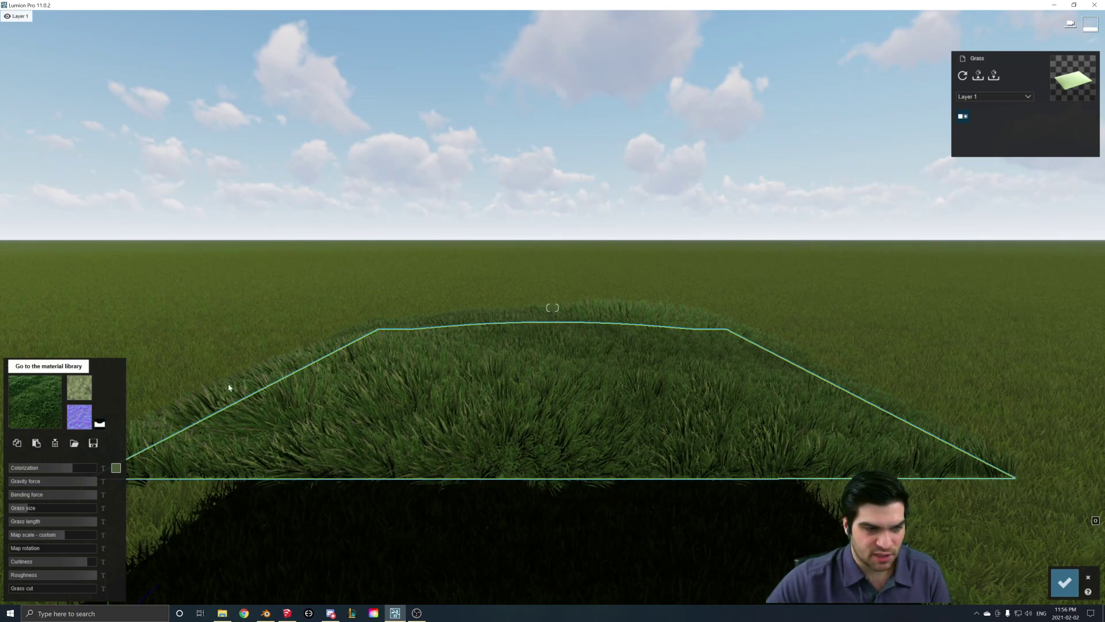
Replace the terrain's material with Wild Grass 02 and adjust its grass size and gravity force.
left_click(44, 399)
left_click(76, 550)
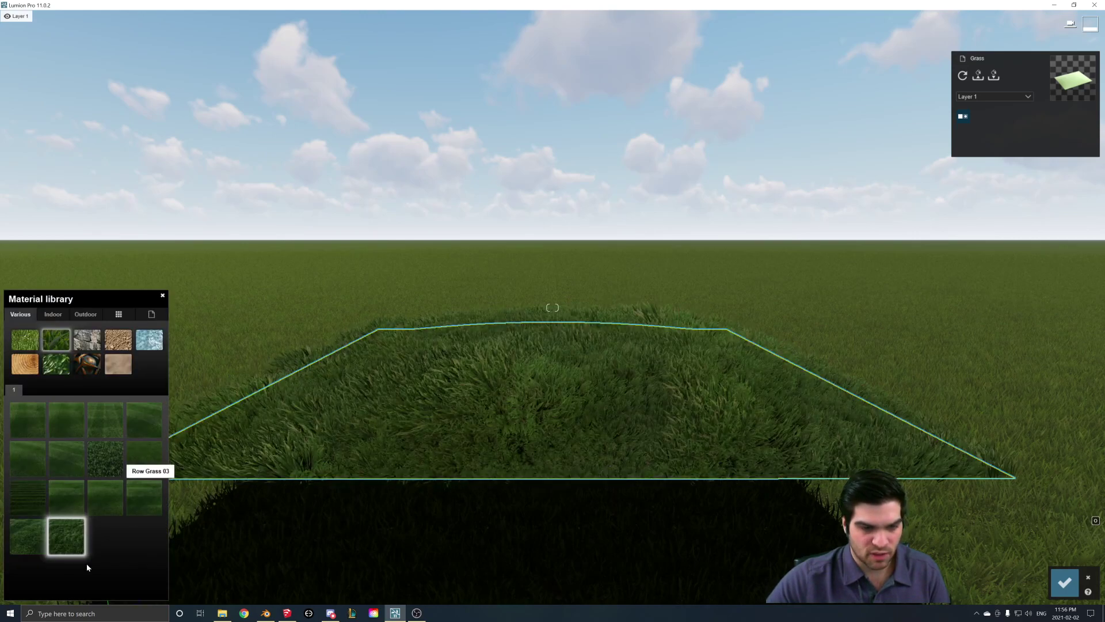
left_click_drag(23, 508, 47, 495)
left_click_drag(52, 483, 60, 482)
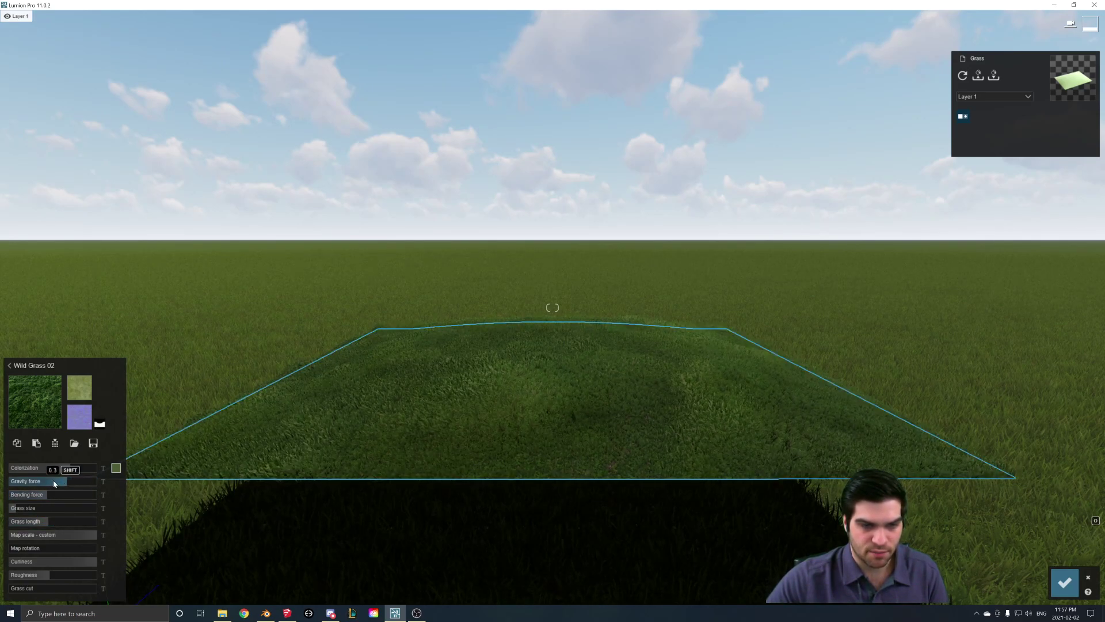
Inspect the Wild Grass 02 blades up close and save the material change.
key("w")
key("e")
mouse_move(343, 444)
right_mouse_down()
mouse_move(343, 501)
mouse_move(358, 450)
right_mouse_up()
key("q")
key("w")
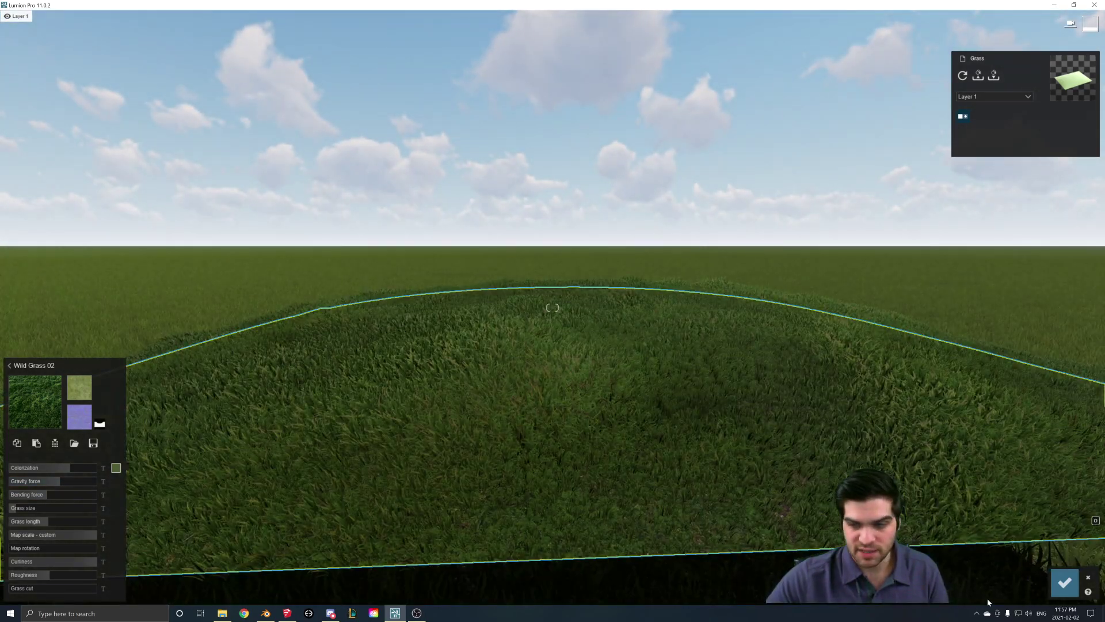
left_click(1064, 583)
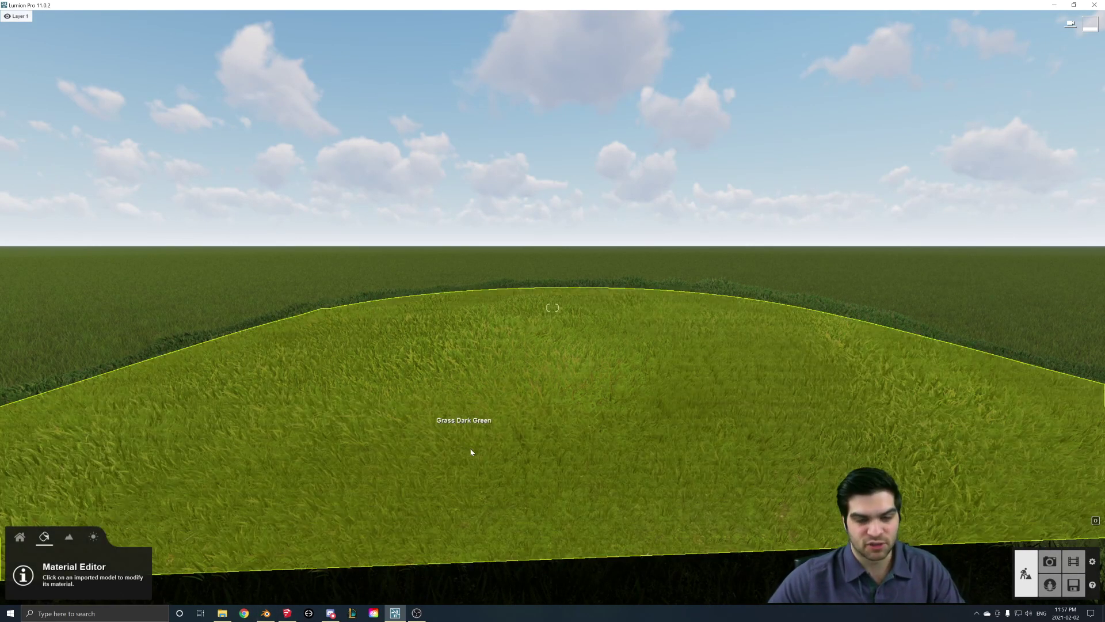
mouse_move(521, 417)
right_mouse_down()
mouse_move(507, 403)
mouse_move(520, 412)
right_mouse_up()
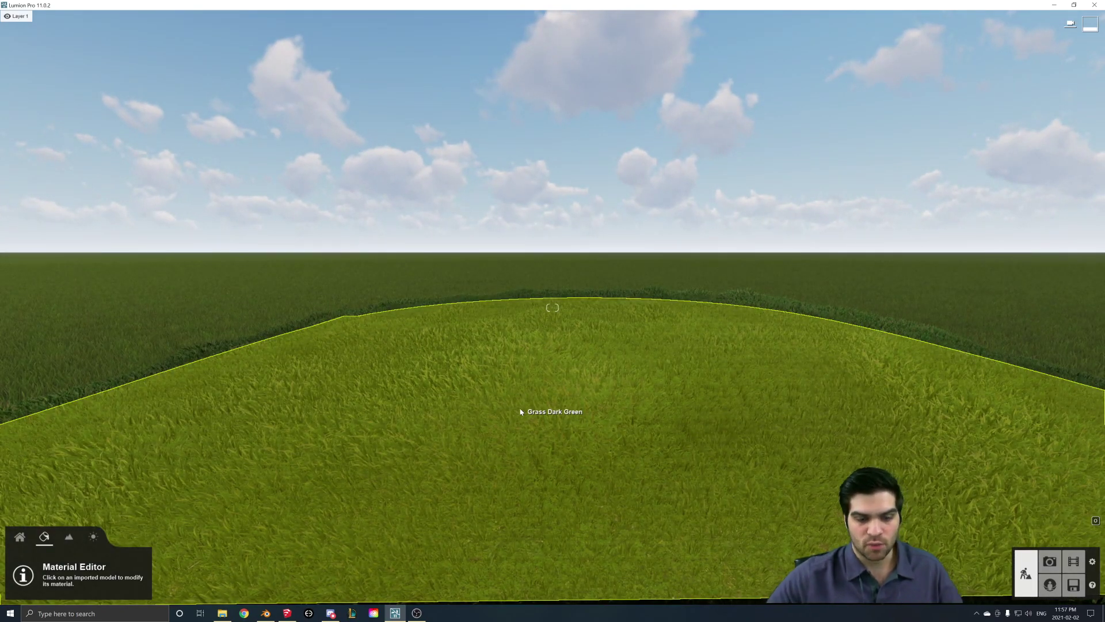
Switch to SketchUp and copy the terrain group a short distance straight below the original.
left_click(286, 613)
left_click(463, 368)
middle_click_drag(463, 367, 610, 253)
scroll(431, 390, "up", 3)
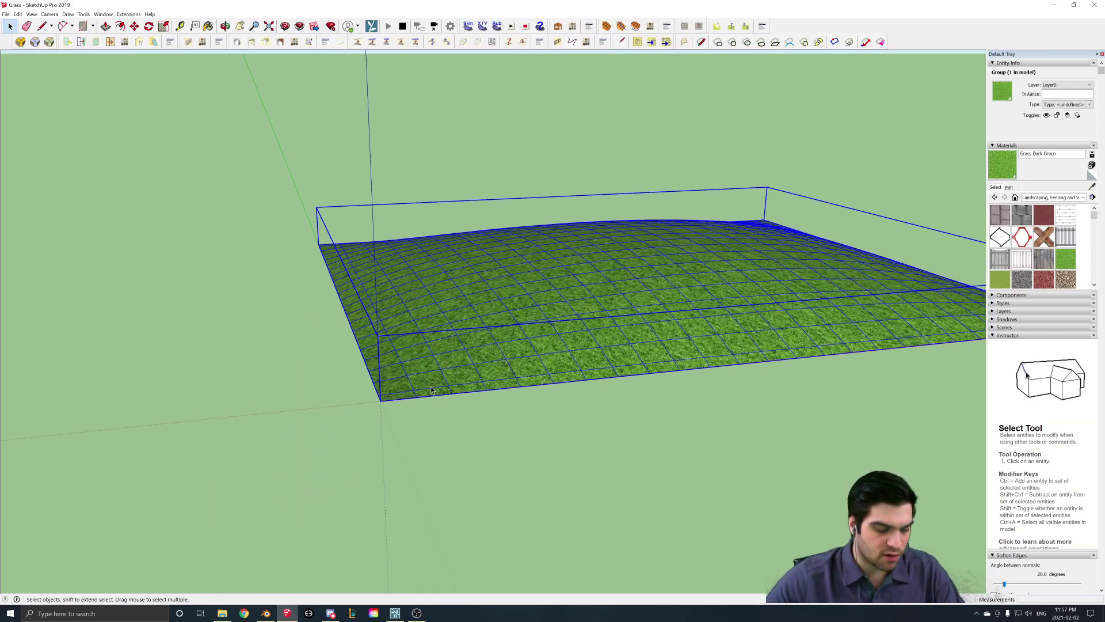
key("m")
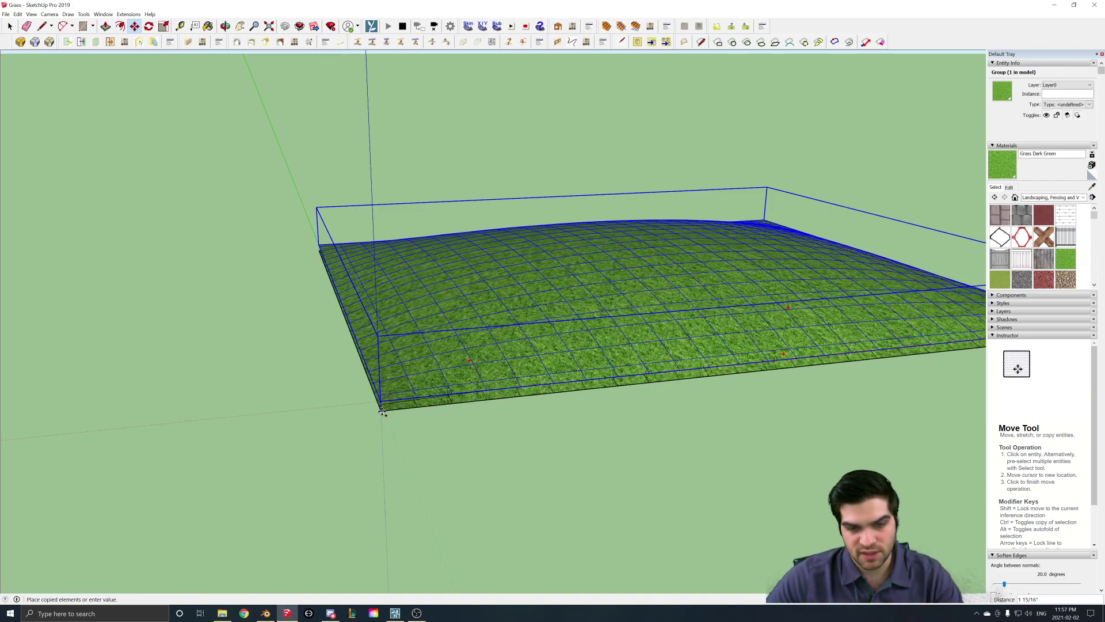
left_click(381, 405)
key("space")
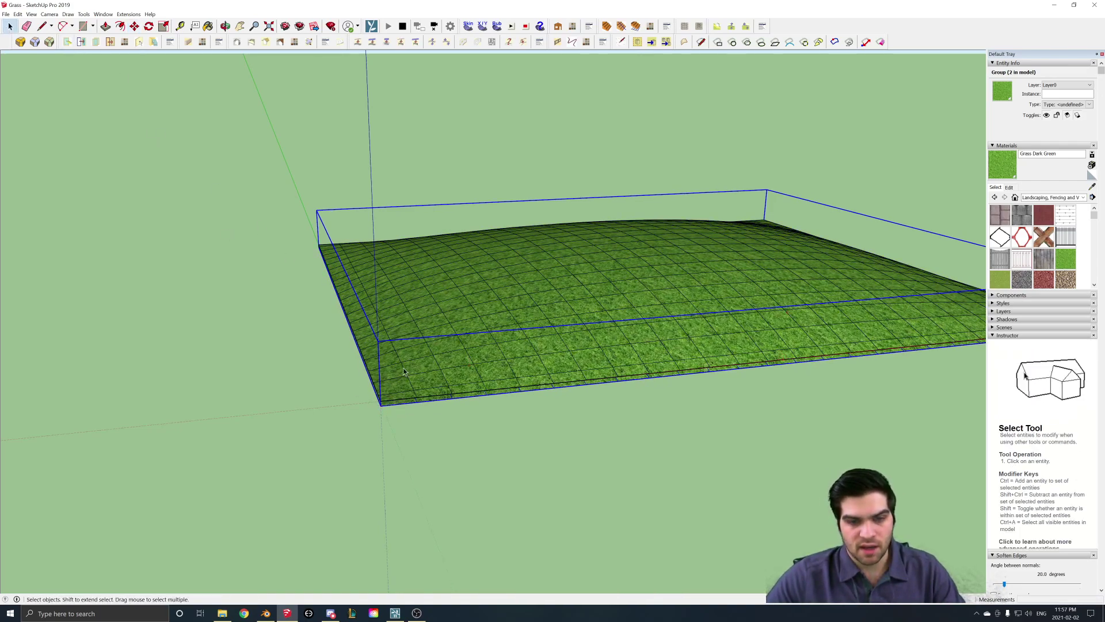
Paint all geometry inside the lower terrain copy with Concrete Stamped Ashlar and save the model.
double_click(430, 401)
key("ctrl+a")
key("b")
left_click(532, 384)
left_click(10, 26)
left_click(6, 14)
left_click(24, 52)
Switch to Lumion and apply the Evermotion Soil 001 2048 material to the upper terrain surface.
left_click(395, 613)
scroll(593, 363, "up", 5)
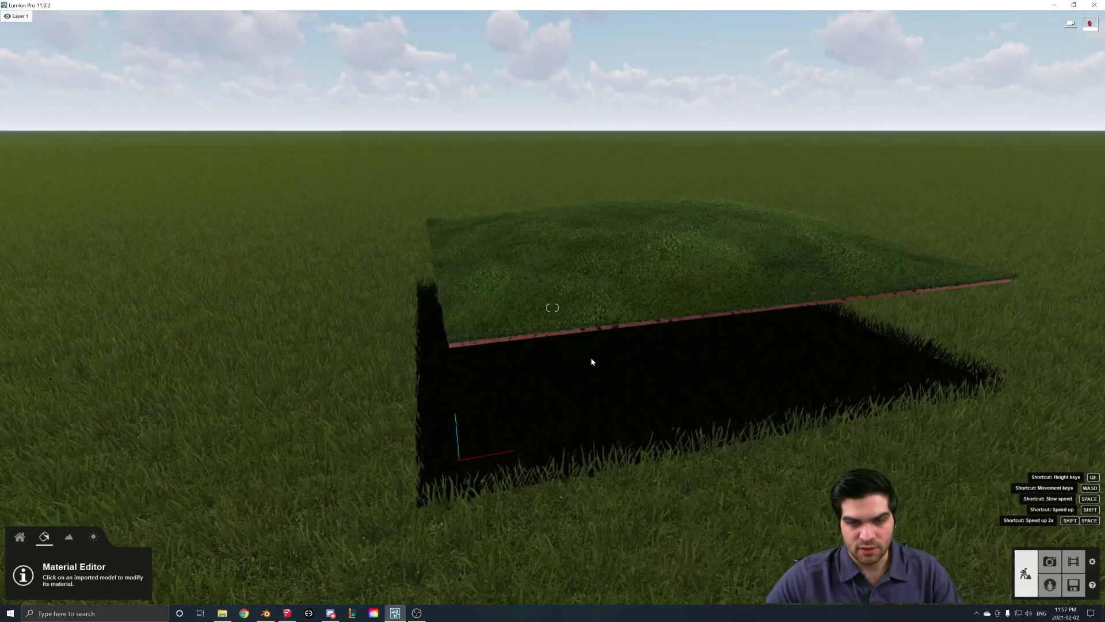
left_click(544, 288)
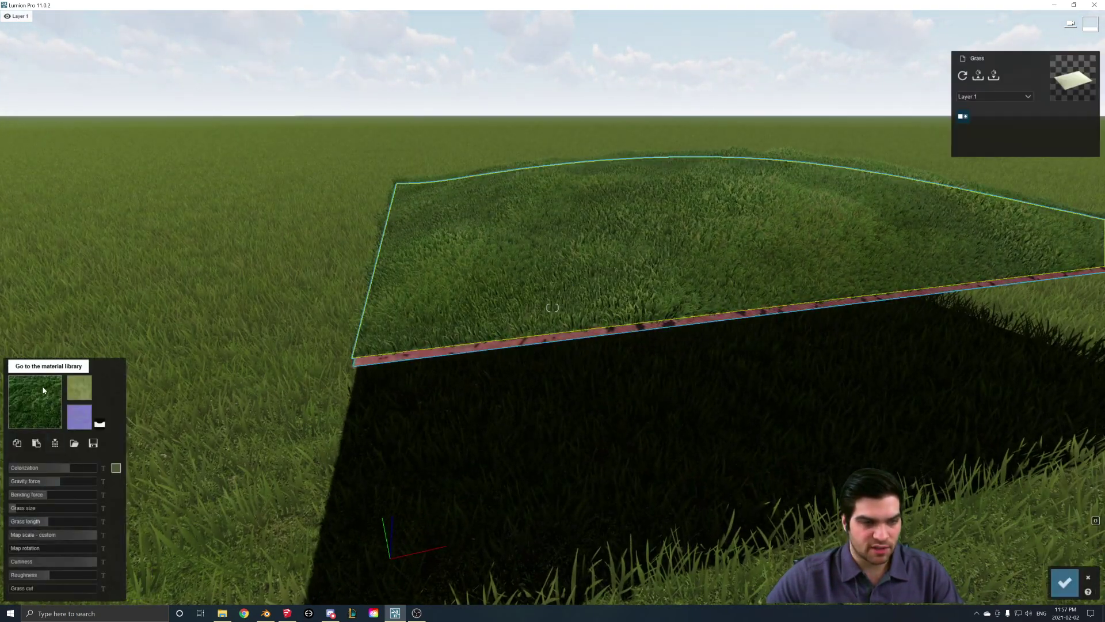
left_click(35, 397)
left_click(52, 314)
left_click(21, 314)
left_click(118, 340)
left_click(108, 416)
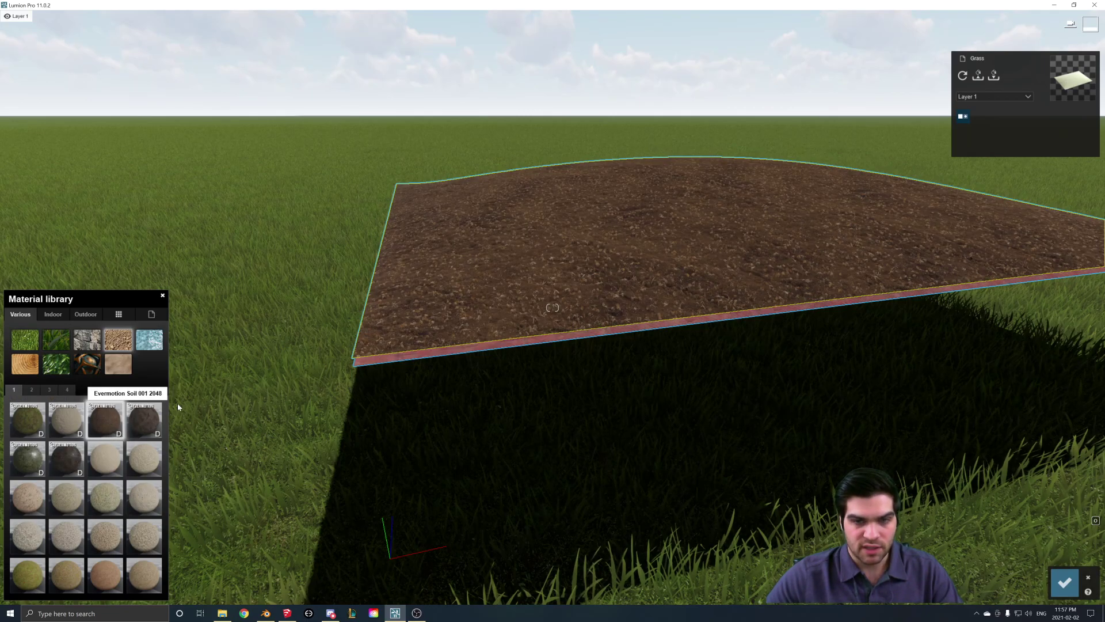
Apply Wild Grass 02 to the lower terrain layer so its blades grow through the soil surface.
left_click(20, 314)
left_click(55, 339)
left_click(66, 537)
right_click_drag(410, 423, 507, 357)
key("a")
key("s")
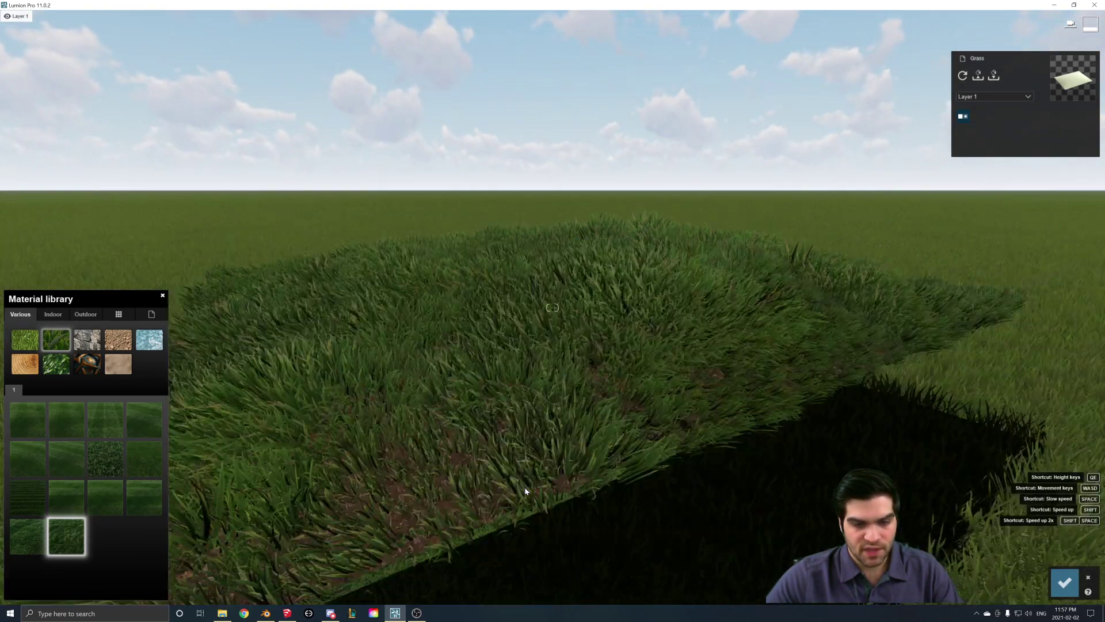
In SketchUp, move the lower terrain copy down by about 1 7/16".
left_click(287, 613)
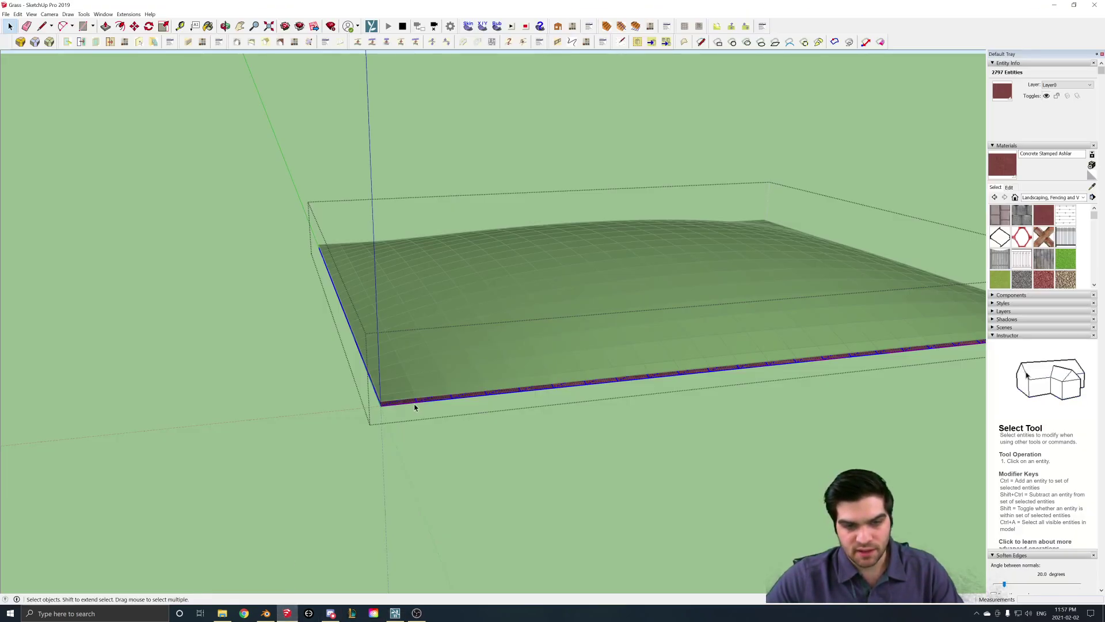
key("m")
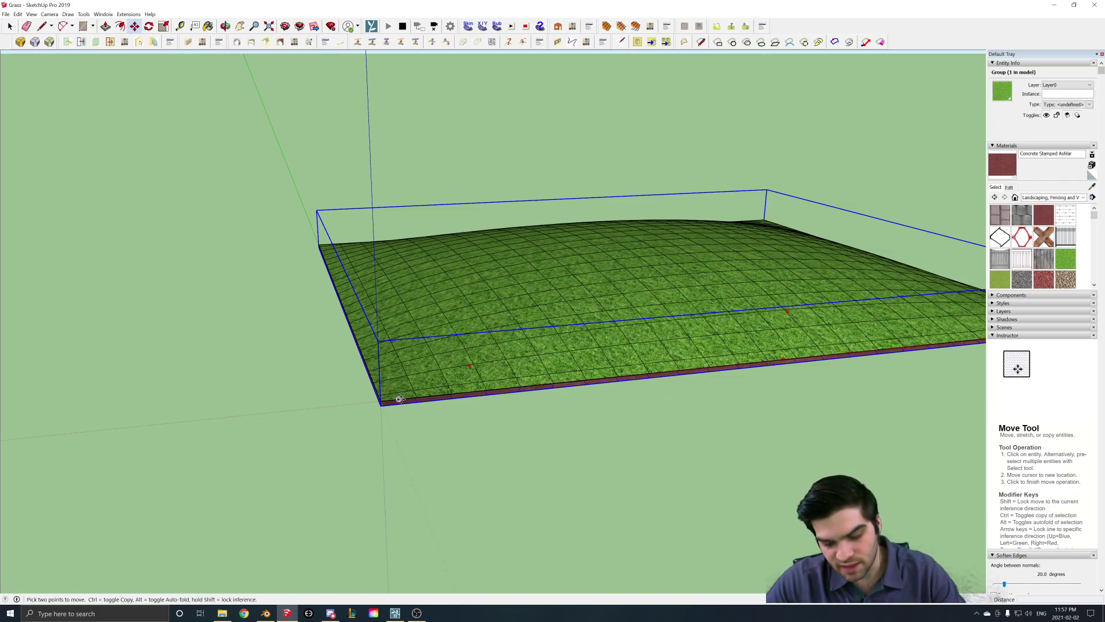
left_click(380, 407)
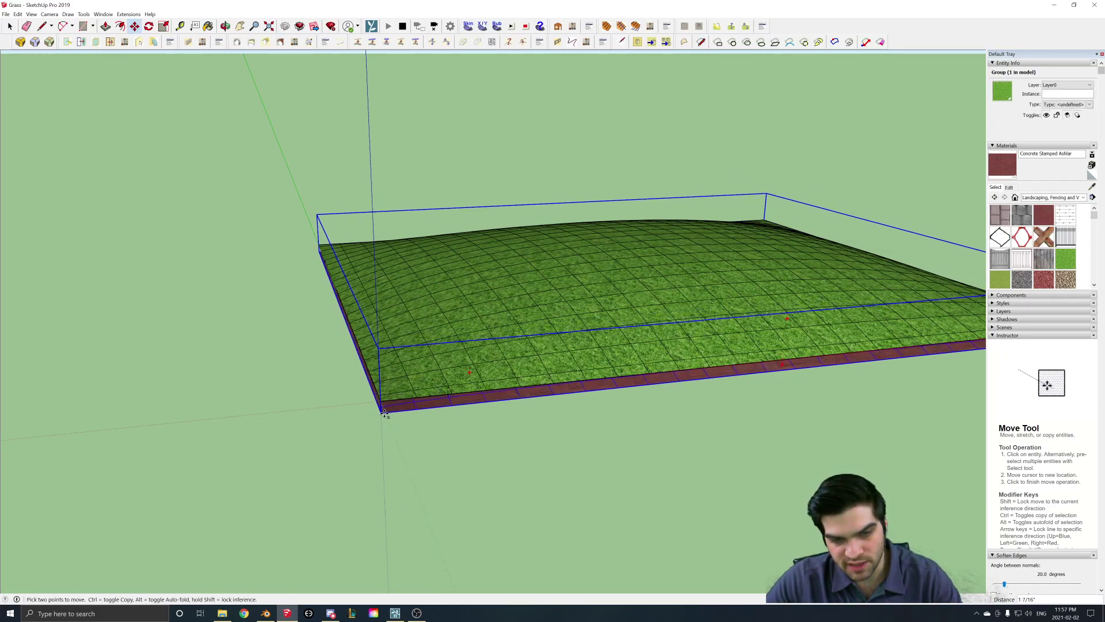
Back in Lumion, adjust the grass size of the Wild Grass 02 material on the lower terrain layer.
left_click(395, 613)
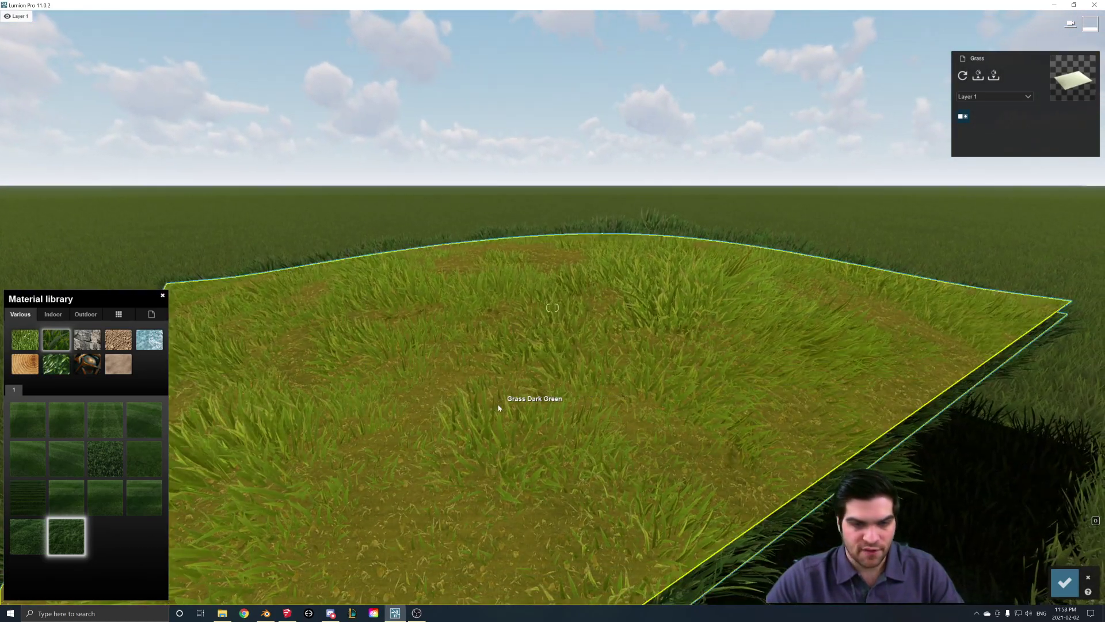
left_click(500, 402)
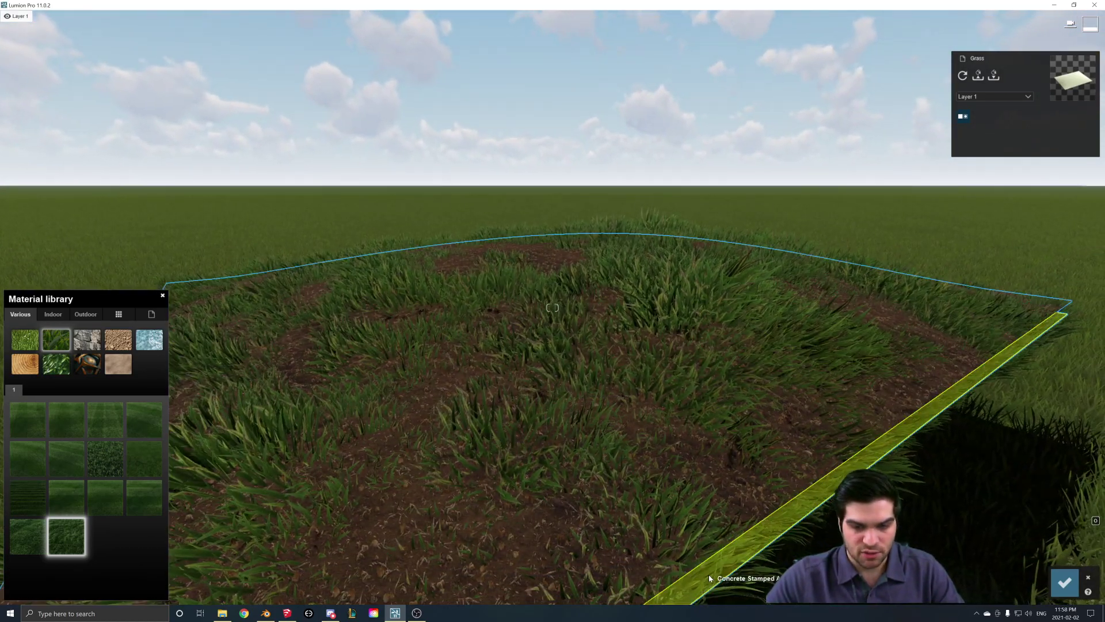
left_click_drag(32, 507, 33, 507)
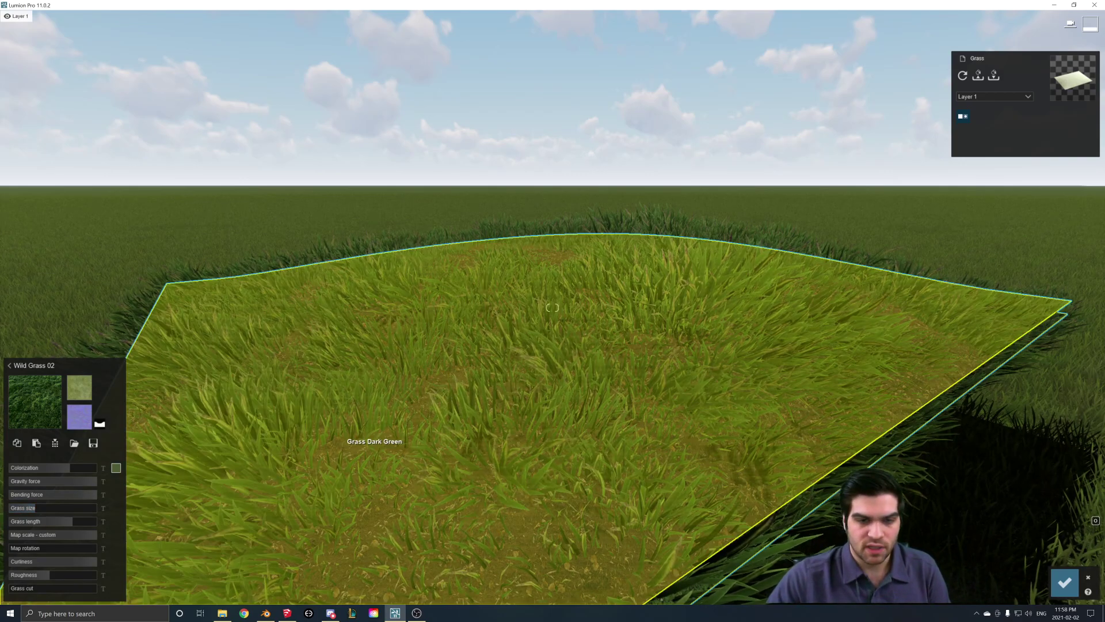
Examine how the grass and soil patches blend across the terrain, both close up and from farther away.
right_click_drag(340, 441, 449, 395)
key("s")
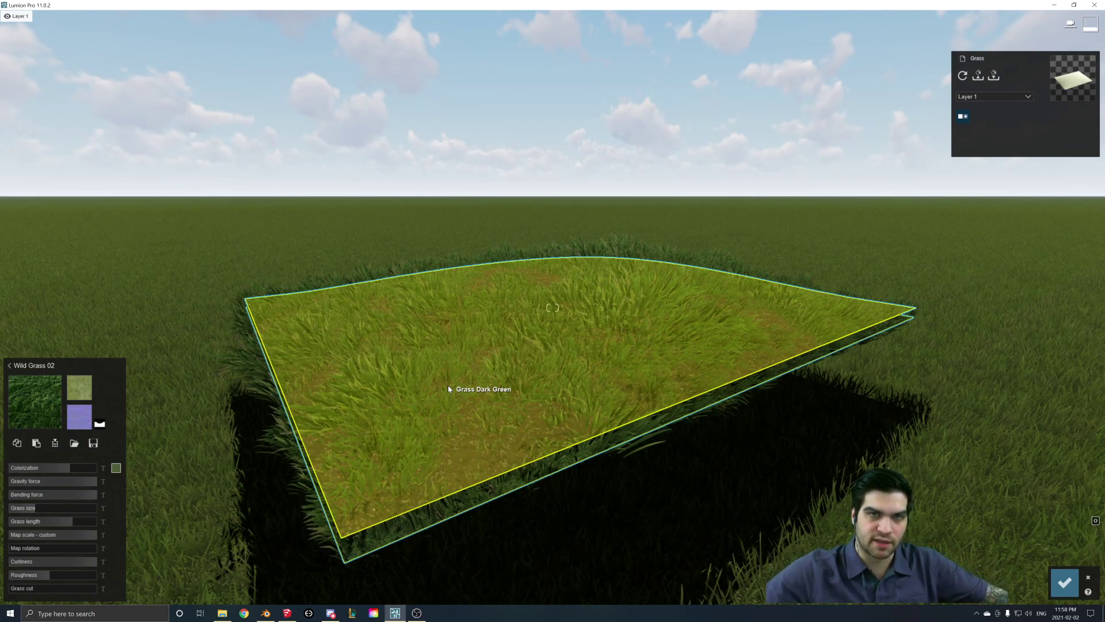
key("w")
mouse_move(625, 296)
right_mouse_down()
mouse_move(625, 230)
mouse_move(625, 299)
right_mouse_up()
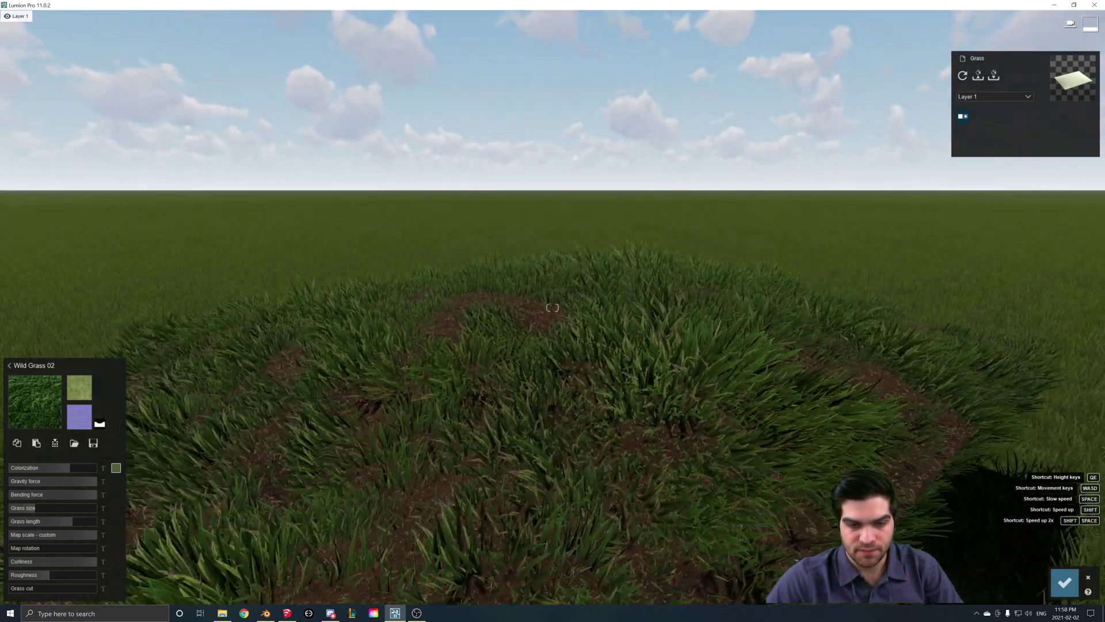
right_click_drag(478, 314, 461, 350)
key("s")
right_click_drag(682, 179, 709, 217)
key("w")
scroll(596, 295, "down", 3)
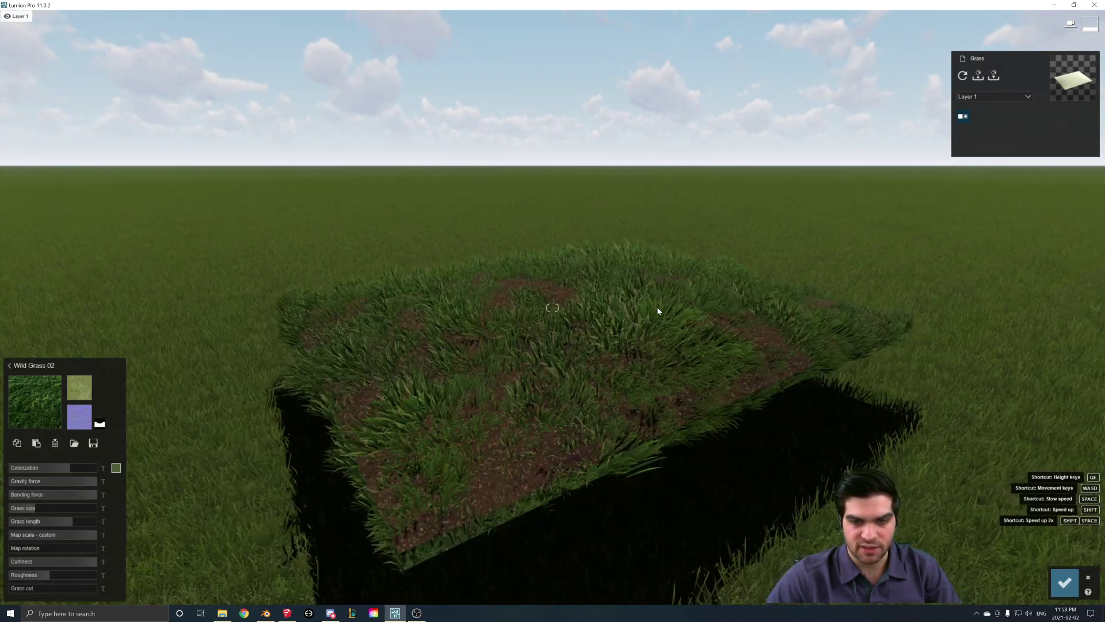
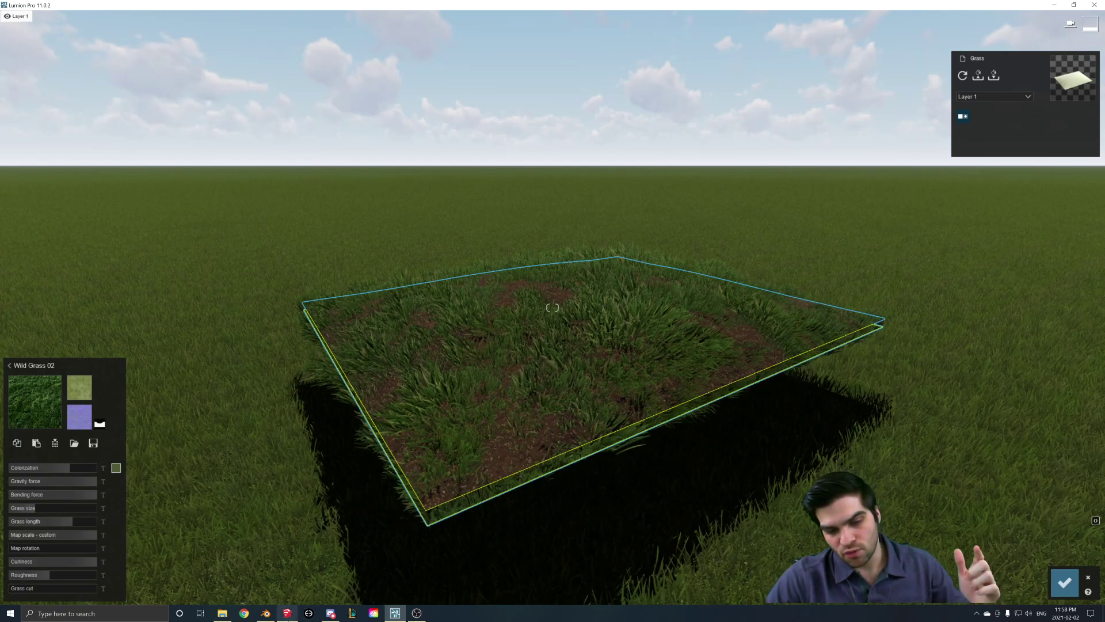
In SketchUp, delete the lower terrain copy and save the model.
scroll(505, 360, "down", 2)
middle_click_drag(506, 361, 420, 380, "shift")
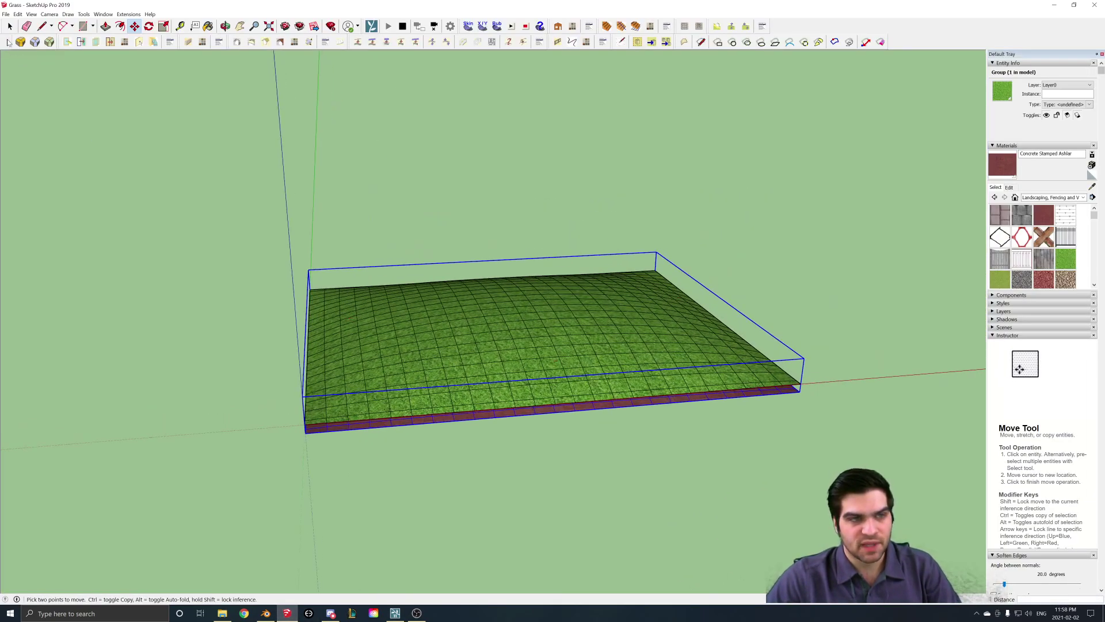
left_click(10, 26)
scroll(405, 416, "up", 2)
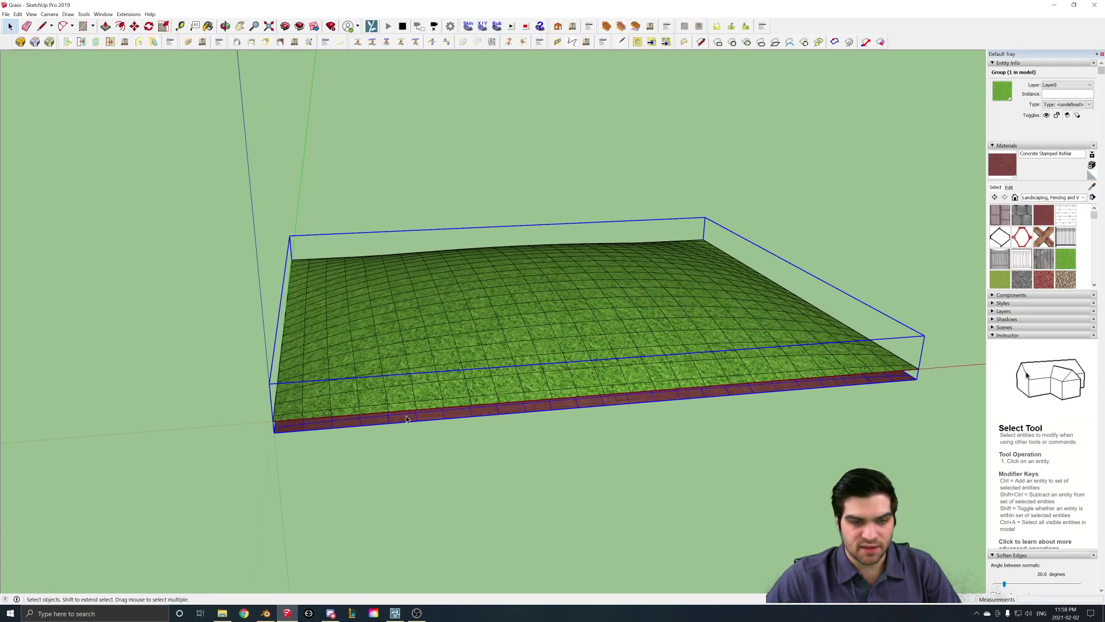
left_click(378, 431)
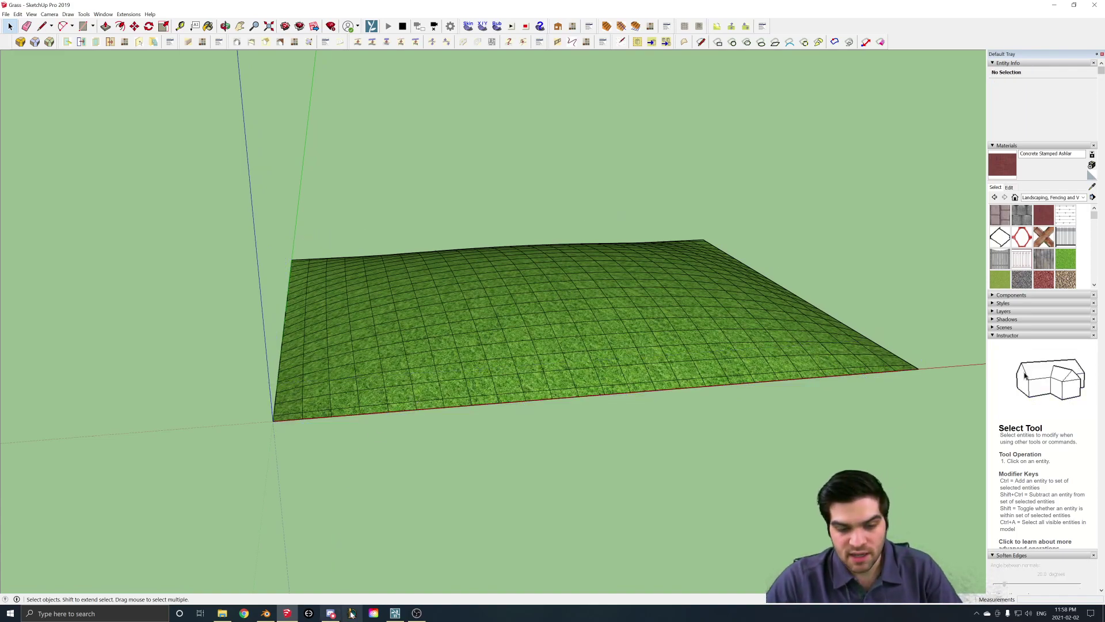
middle_click_drag(399, 357, 605, 326)
left_click(7, 14)
left_click(15, 53)
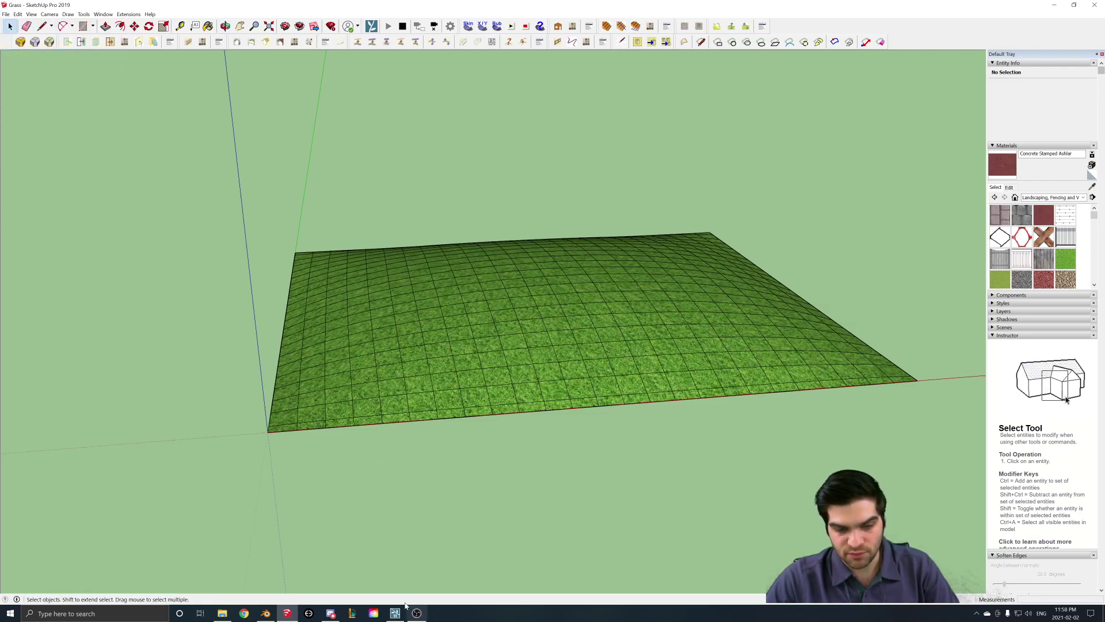
Switch from SketchUp to the empty scene in Blender.
left_click(269, 611)
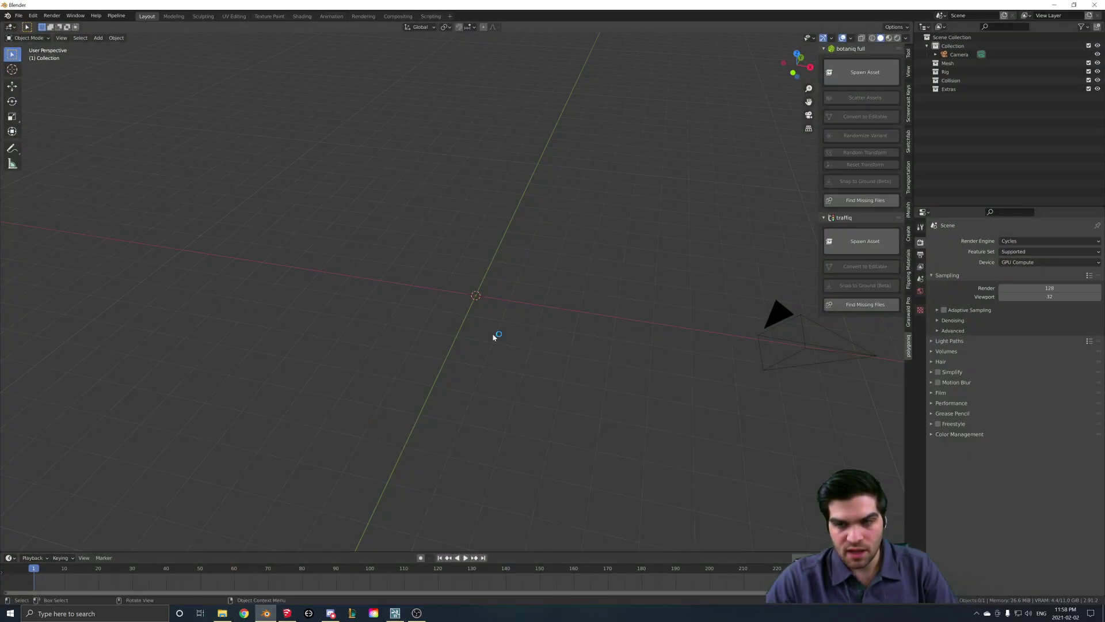
middle_click_drag(467, 398, 455, 401)
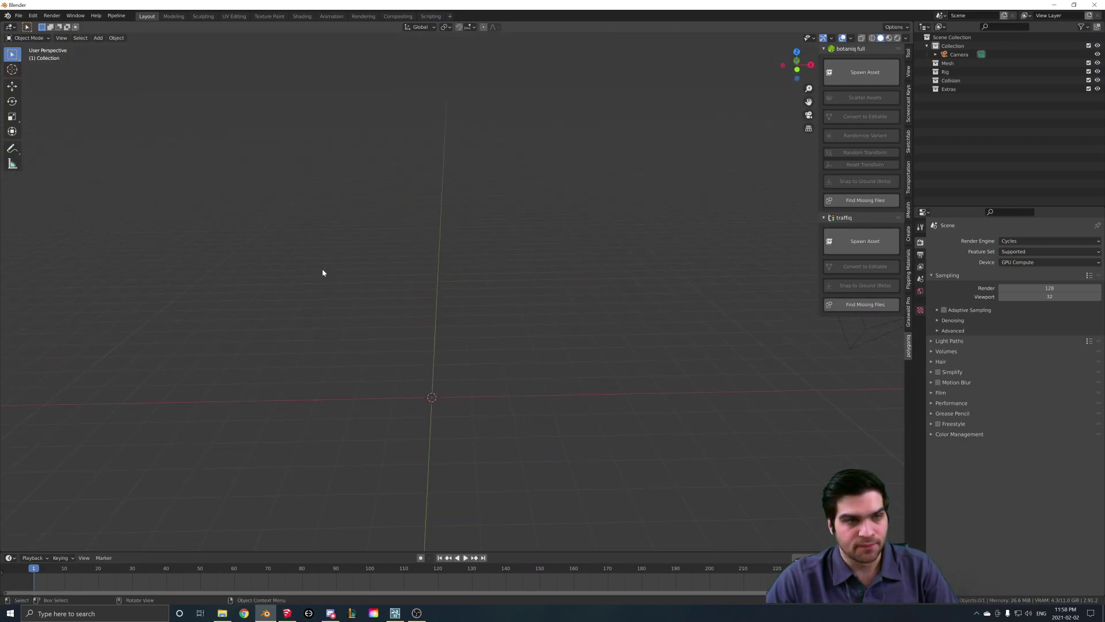
Import the SketchUp scene Golf.skp from the Desktop folder.
left_click(20, 16)
mouse_move(33, 133)
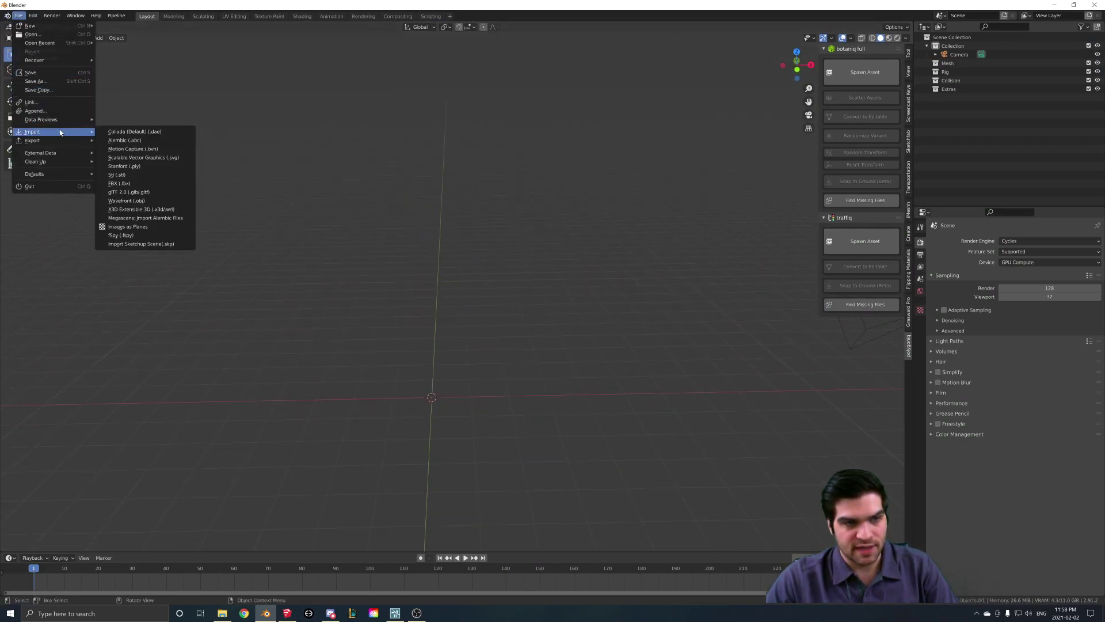
left_click(136, 246)
left_click(375, 270)
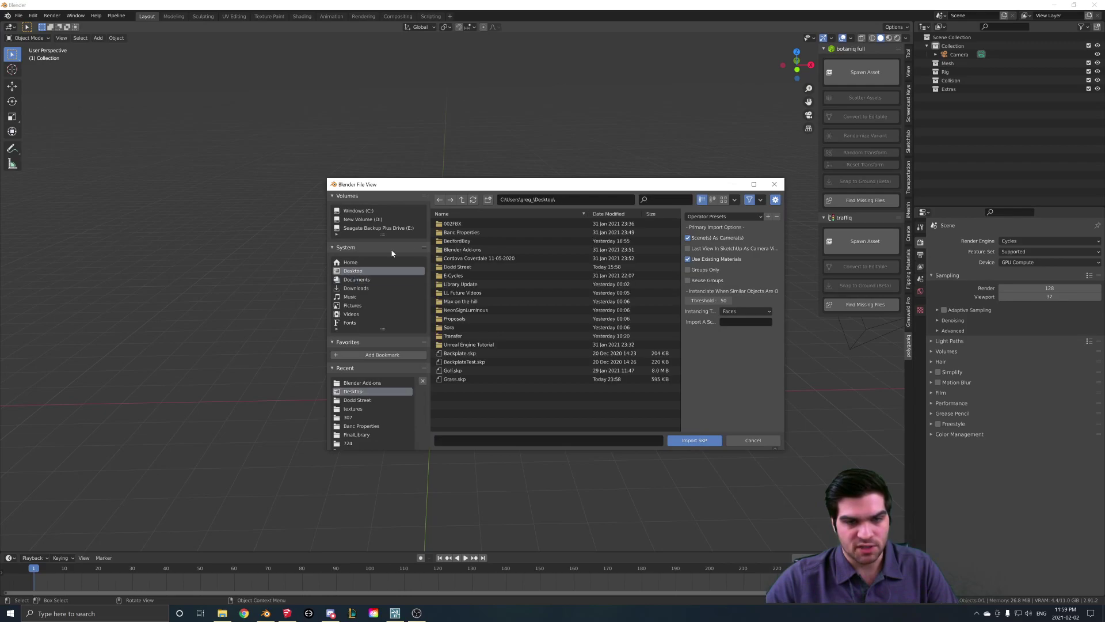
double_click(460, 370)
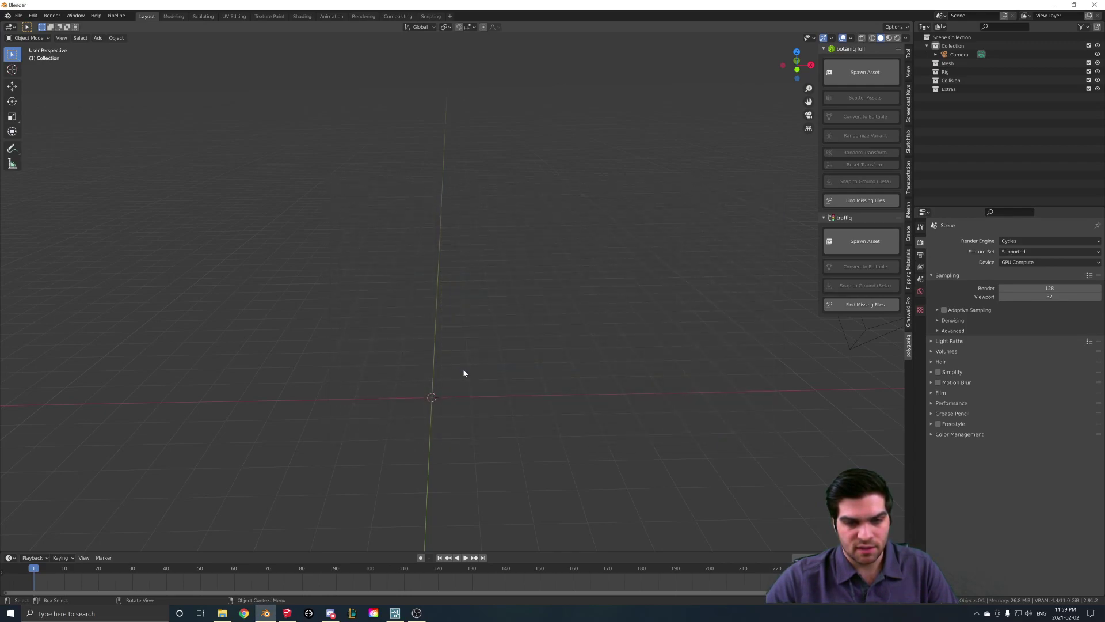
Delete the imported golf course objects from the viewport.
left_click(563, 126)
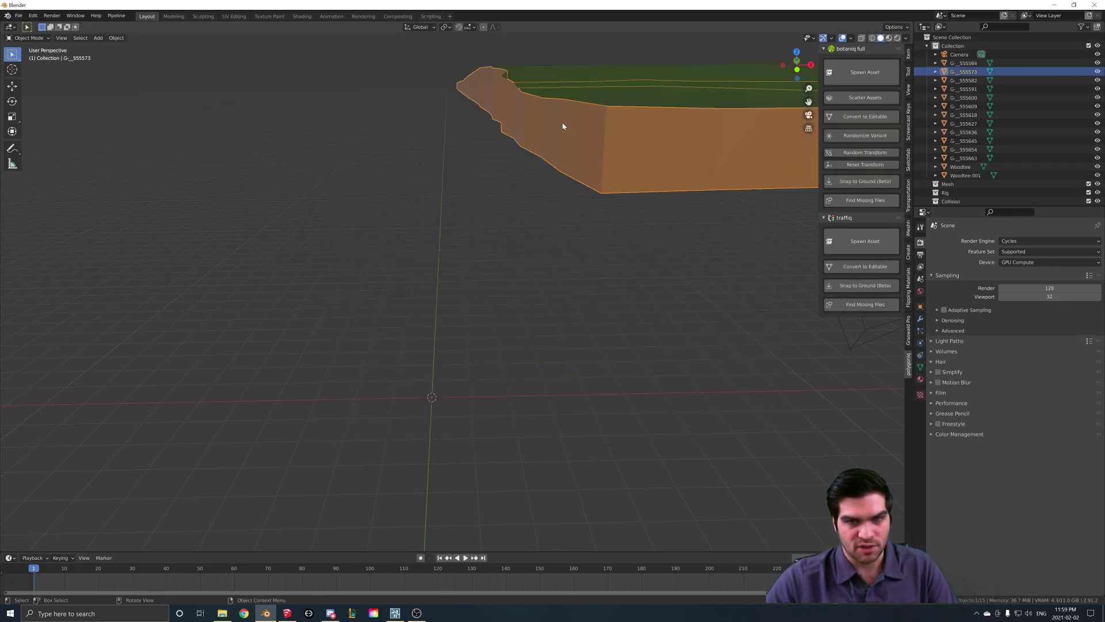
key("Delete")
middle_click_drag(560, 121, 580, 124)
left_click_drag(265, 90, 674, 160)
key("Delete")
middle_click_drag(673, 160, 679, 219)
Import the SketchUp scene Grass.skp from the Desktop and select its terrain mesh.
left_click(18, 16)
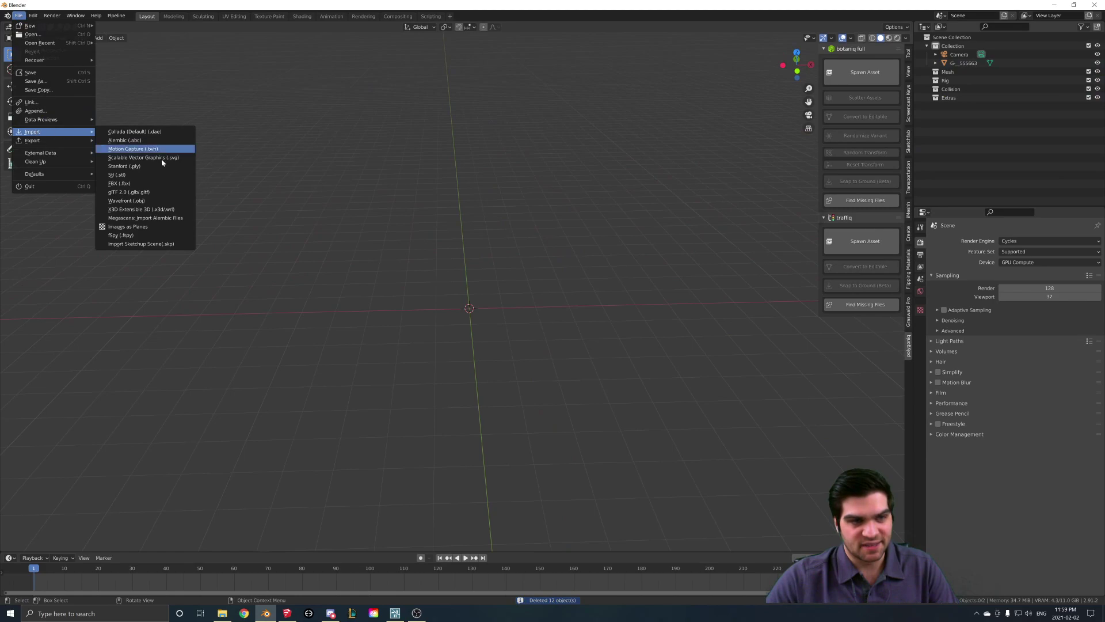
left_click(138, 244)
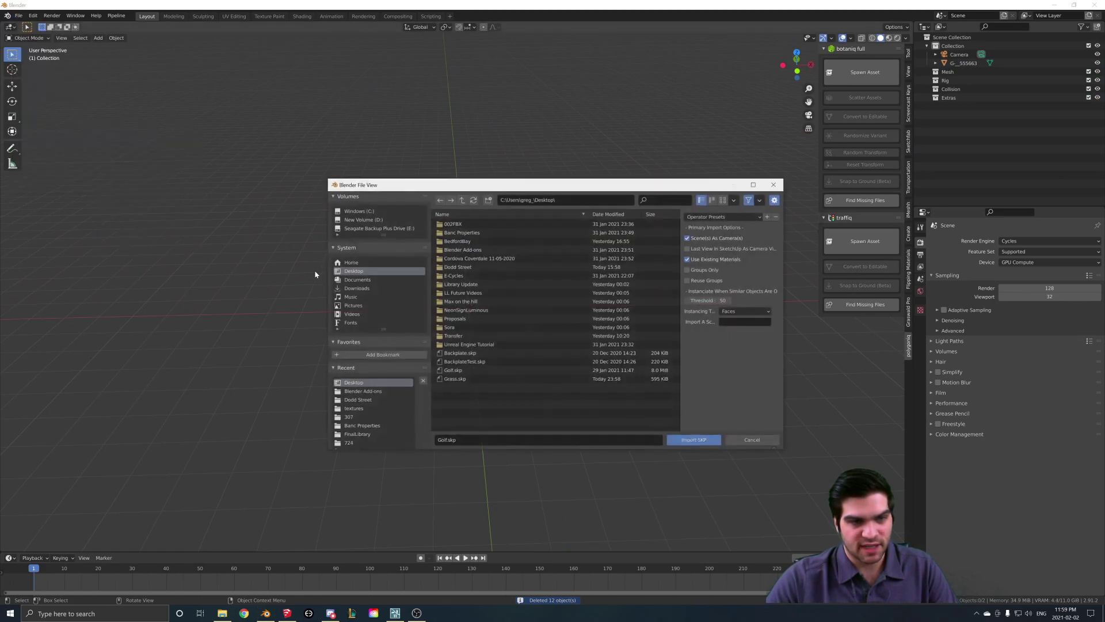
double_click(460, 379)
scroll(520, 291, "up", 5)
middle_click_drag(539, 277, 565, 241)
middle_click_drag(565, 242, 502, 306, "shift")
left_click(491, 365)
middle_click_drag(491, 367, 540, 247)
Examine the imported terrain's mesh in Edit Mode and return to Object Mode to view its shape.
key("Tab")
scroll(491, 306, "up", 3)
key("Tab")
scroll(529, 249, "down", 2)
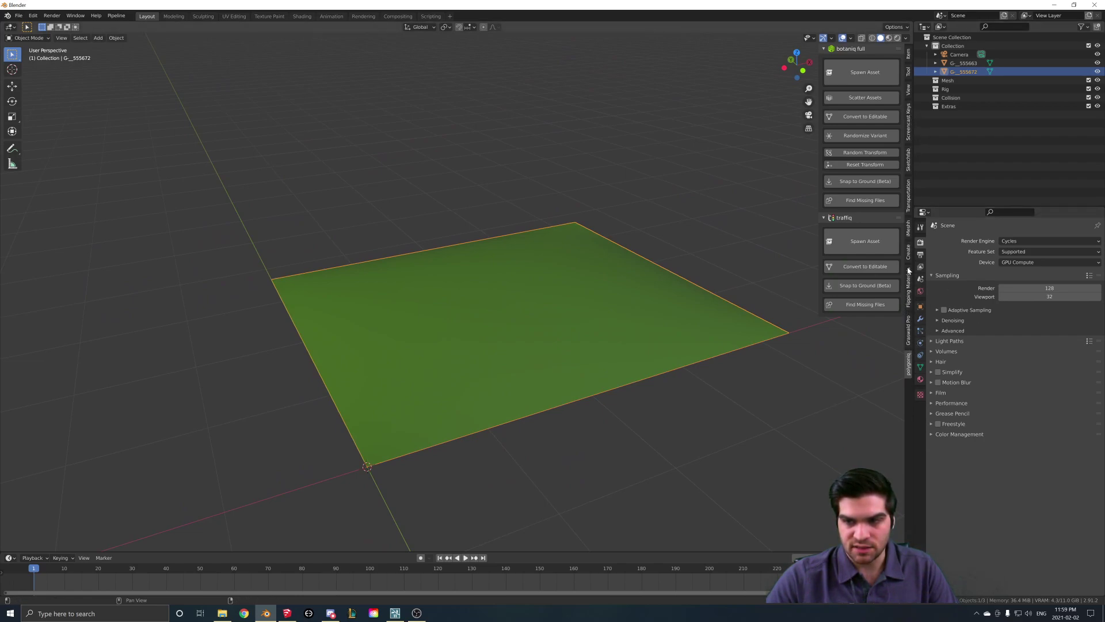
middle_click_drag(622, 298, 512, 307)
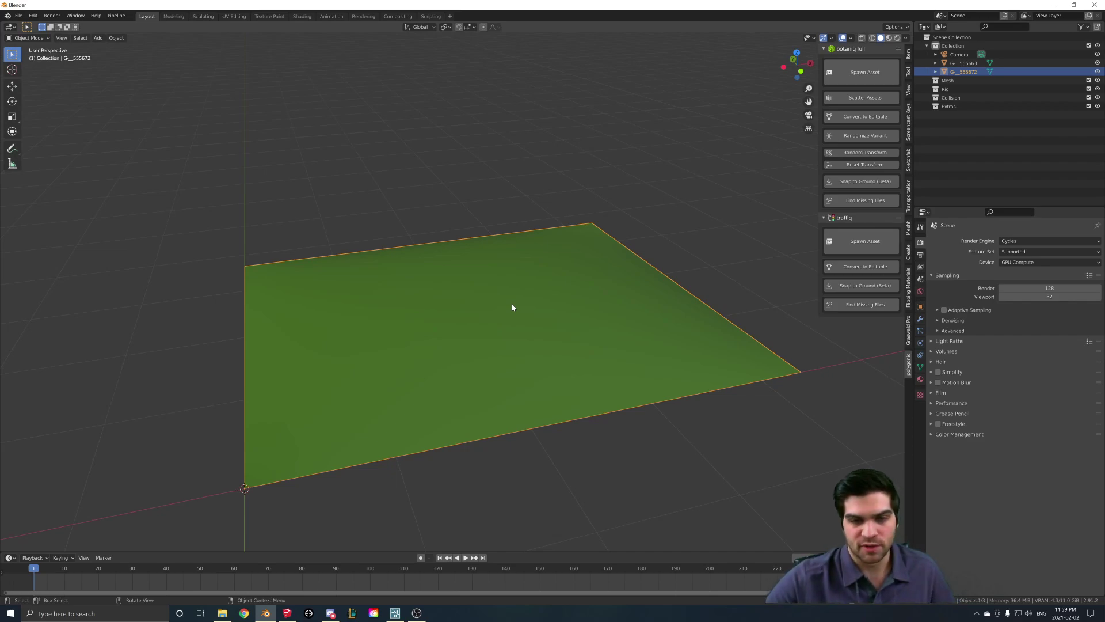
middle_click_drag(567, 328, 633, 311)
scroll(633, 307, "down", 1)
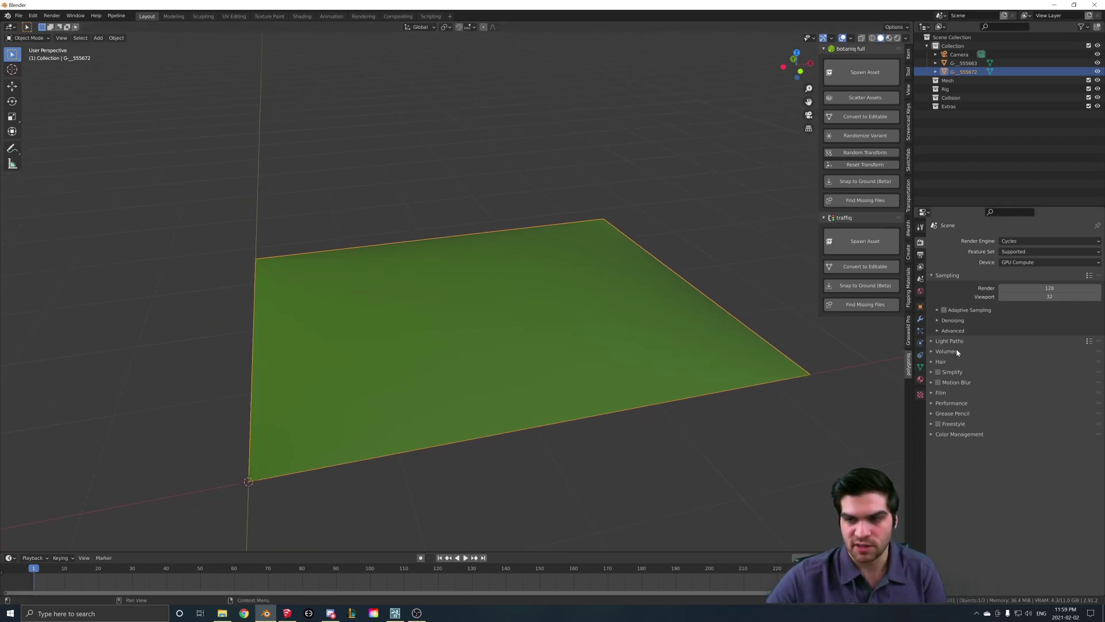
Add a Graswald Pro system to the selected terrain and create new settings for it.
left_click(909, 327)
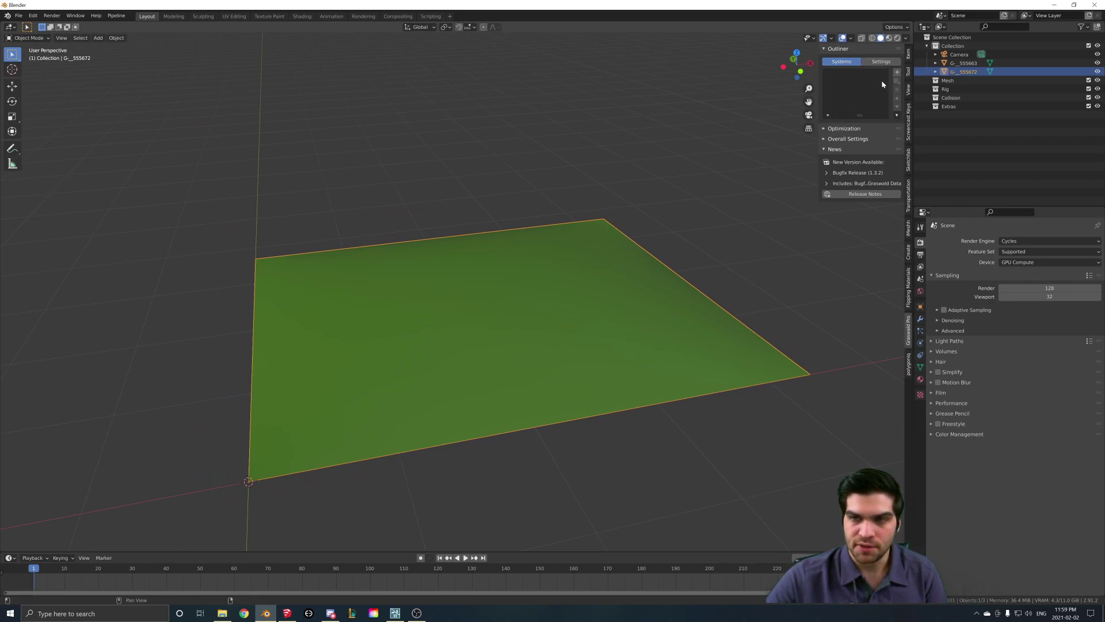
left_click(896, 74)
middle_click_drag(510, 311, 513, 259)
scroll(527, 305, "down", 2)
scroll(509, 258, "up", 2)
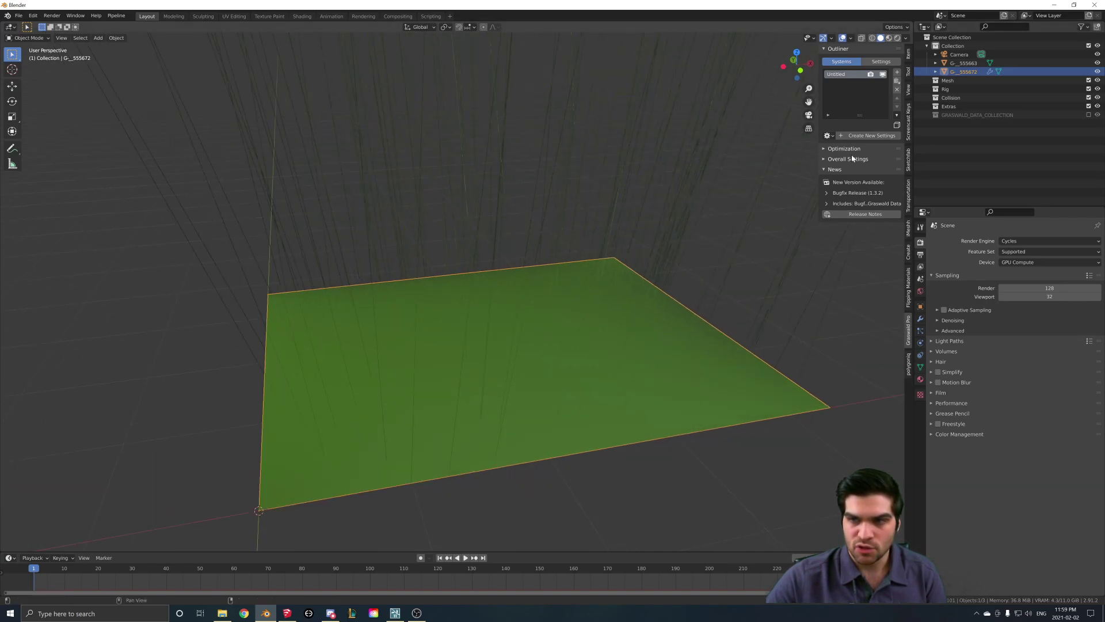
left_click(855, 136)
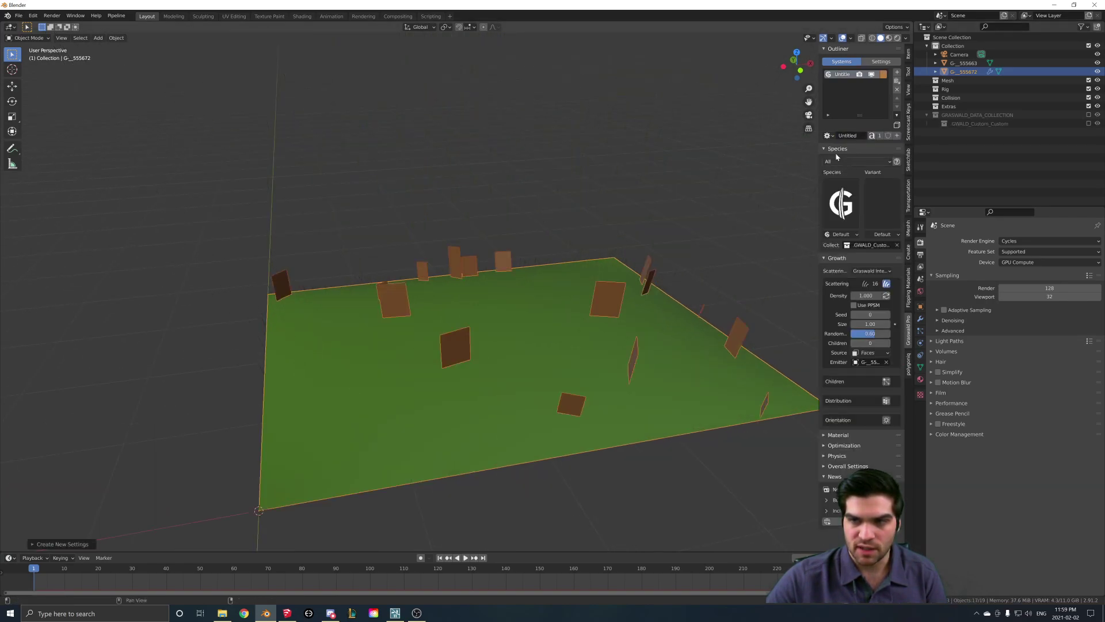
Set the Graswald system's display mode to Solid and switch the viewport to Material Preview shading.
left_click(827, 446)
left_click(855, 457)
left_click(868, 479)
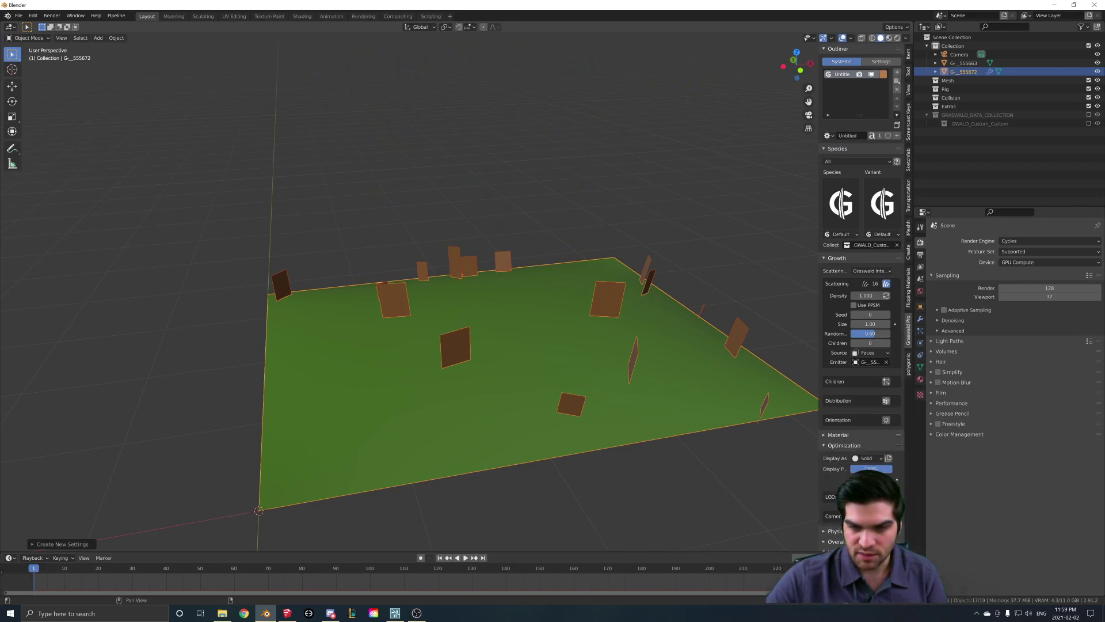
scroll(550, 382, "up", 1)
key("z")
left_click(541, 430)
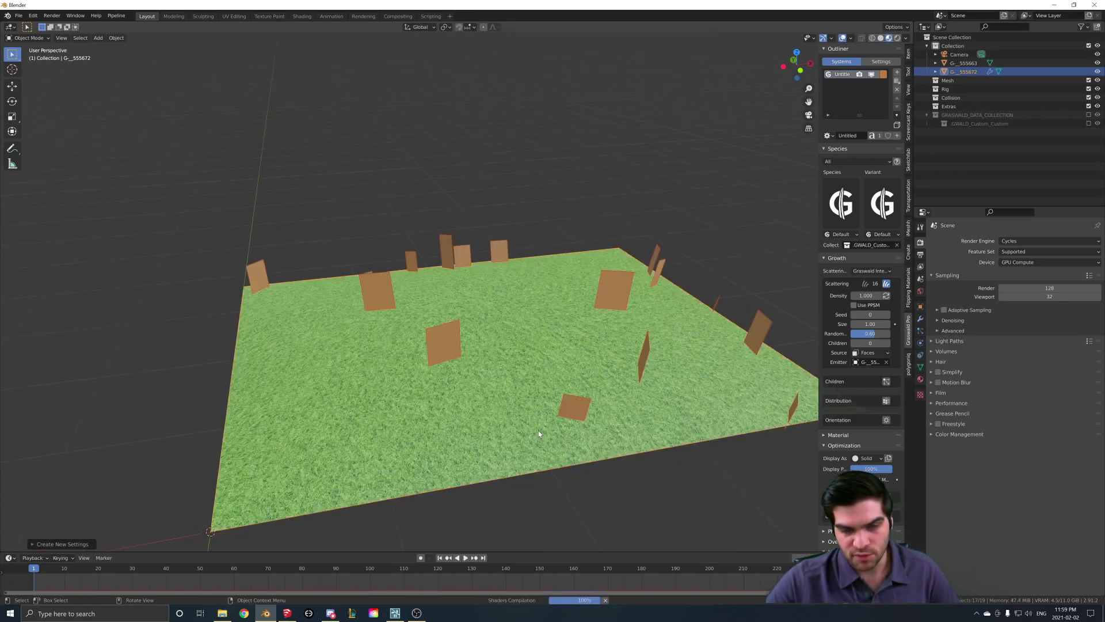
Try the Wire and Bounds display modes on the system's scattered placeholder planes.
left_click(863, 458)
left_click(865, 468)
left_click(862, 460)
left_click(868, 487)
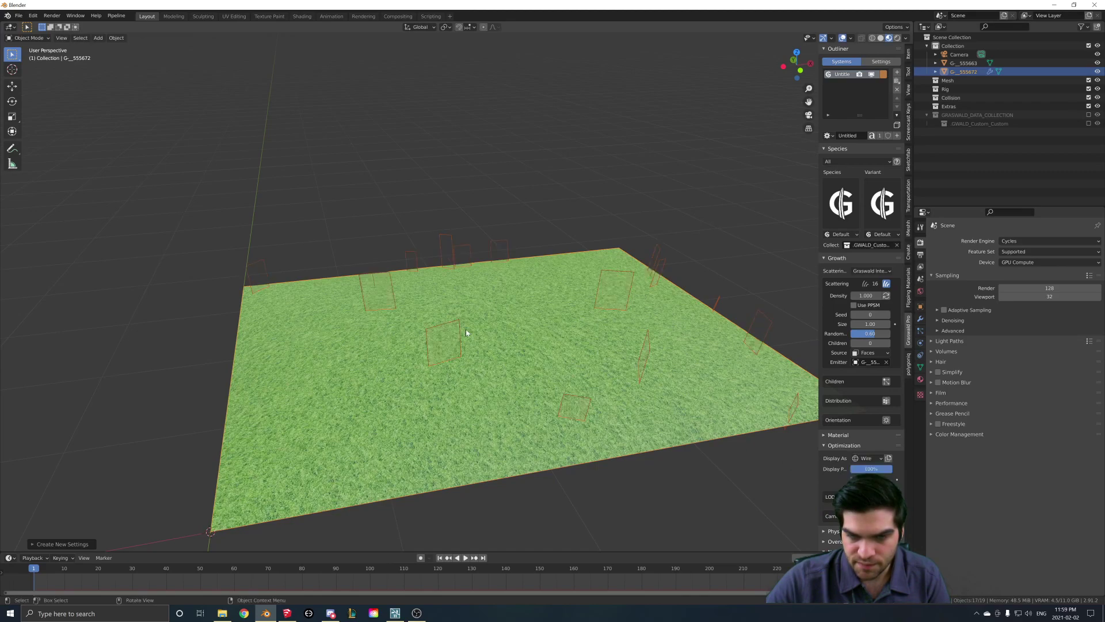
middle_click_drag(461, 331, 476, 321)
scroll(547, 383, "up", 2)
left_click(863, 459)
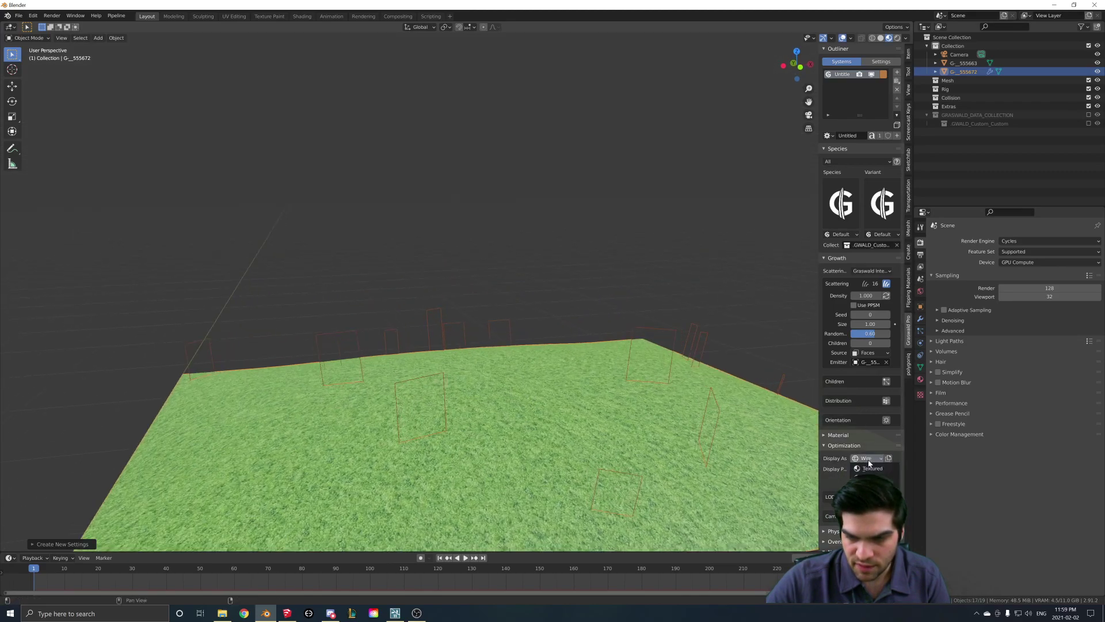
left_click(872, 478)
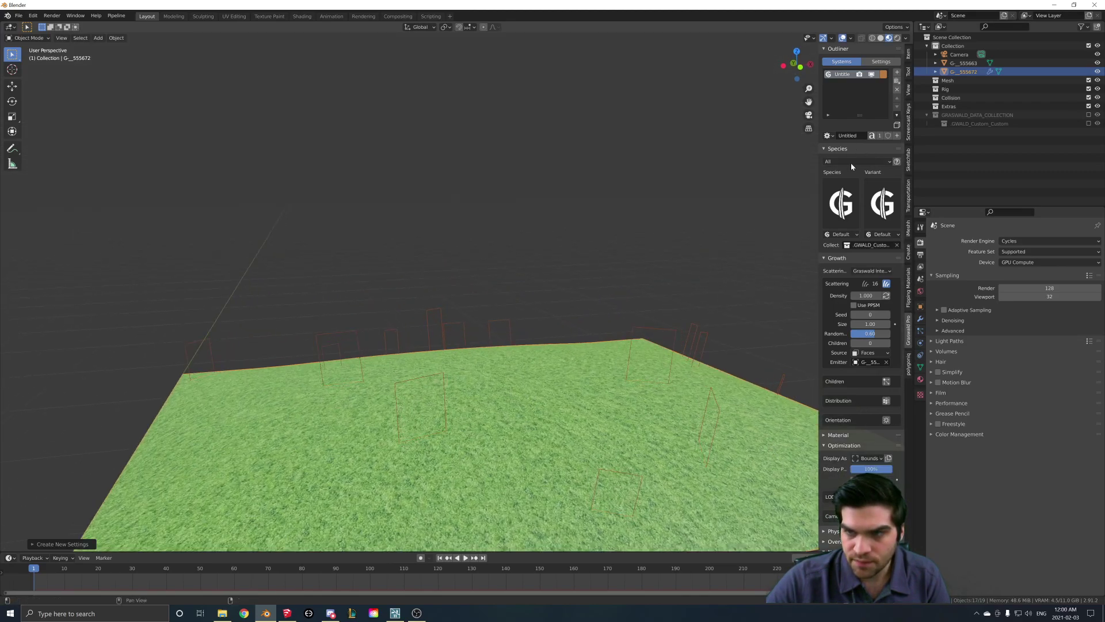
Try the Generic Grassblades and Orchard Grass species on the terrain's Graswald system.
left_click(840, 203)
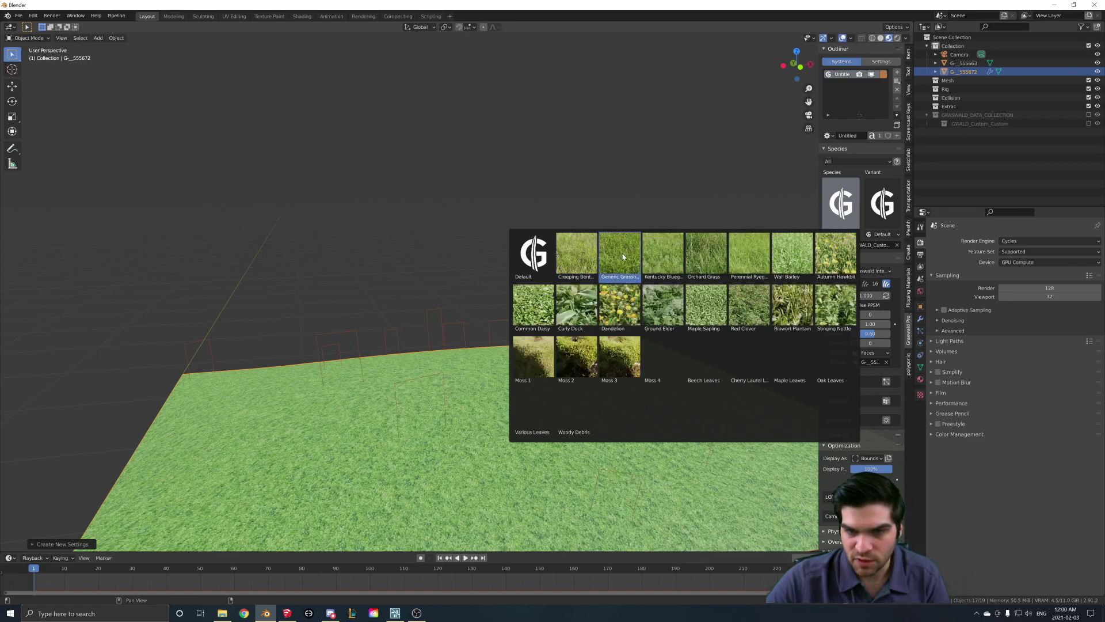
left_click(621, 258)
middle_click_drag(622, 254, 575, 355)
right_click(576, 359)
middle_click_drag(641, 333, 489, 340)
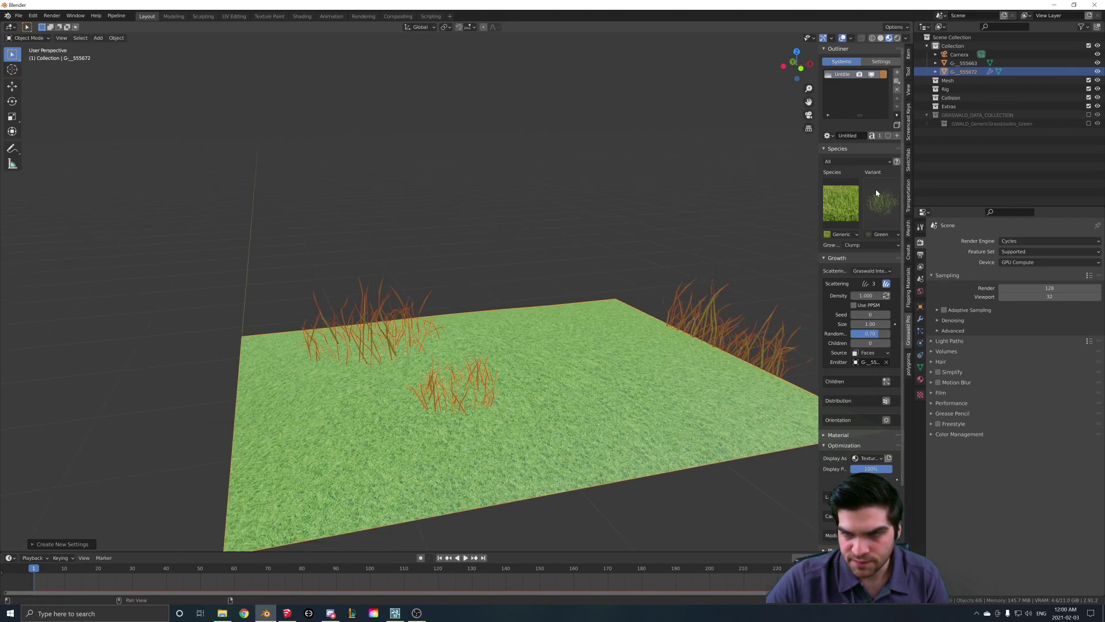
left_click(842, 205)
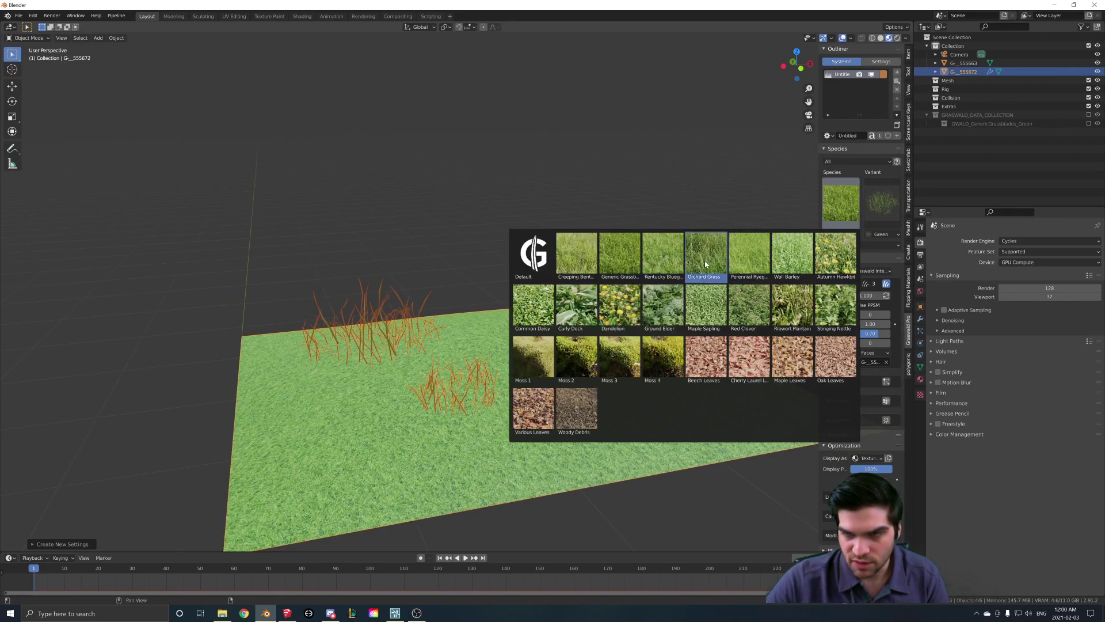
Assign the Perennial Ryegrass species to the system and set its density to 85.
left_click(850, 202)
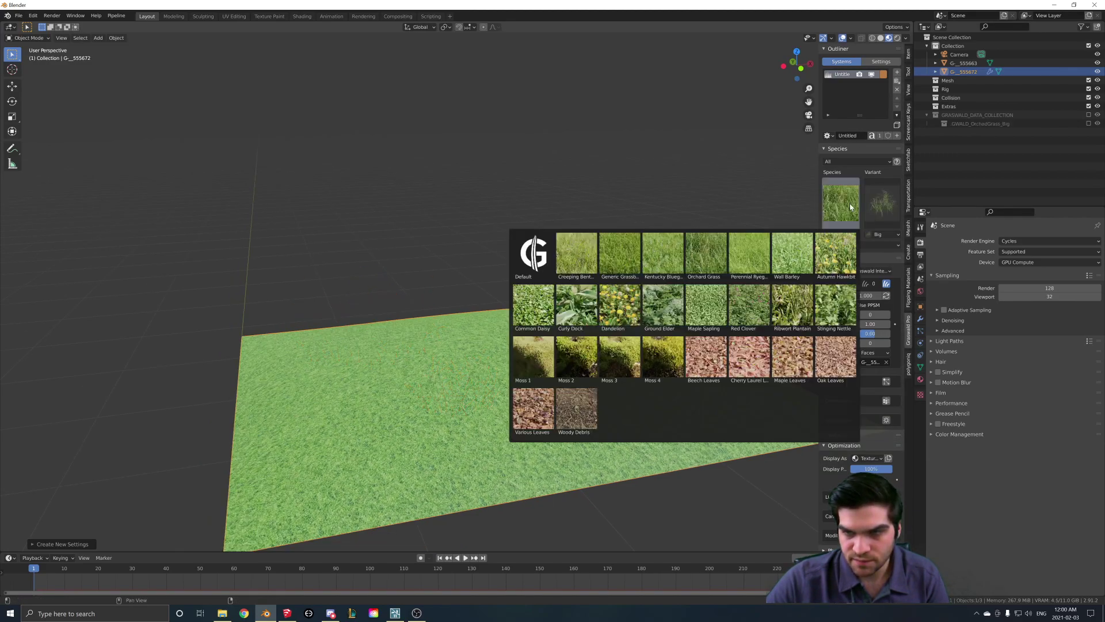
left_click(749, 253)
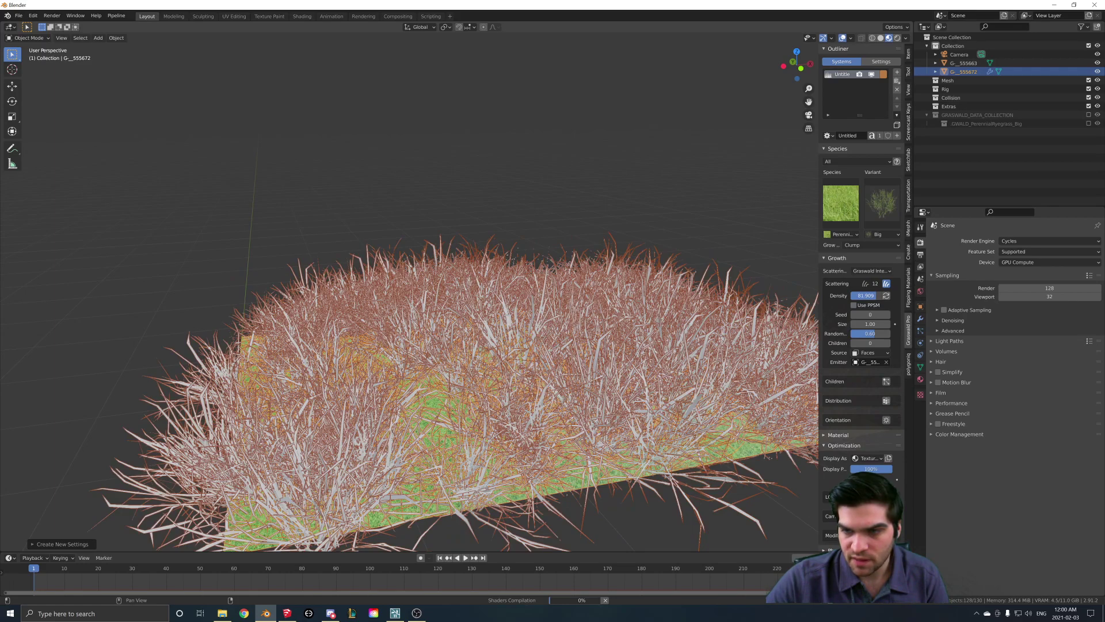
left_click_drag(875, 295, 851, 296)
left_click(869, 295)
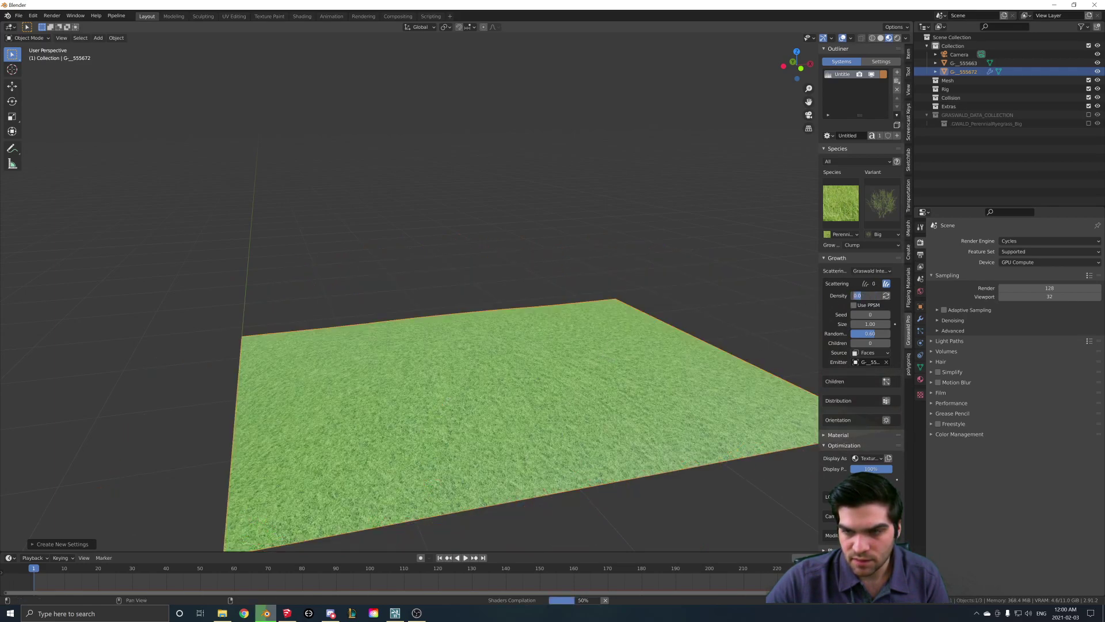
type("85")
key("Return")
Reduce the ryegrass size to 0.25 and set its density to 100.
middle_click_drag(589, 338, 627, 311)
left_click_drag(870, 324, 815, 324)
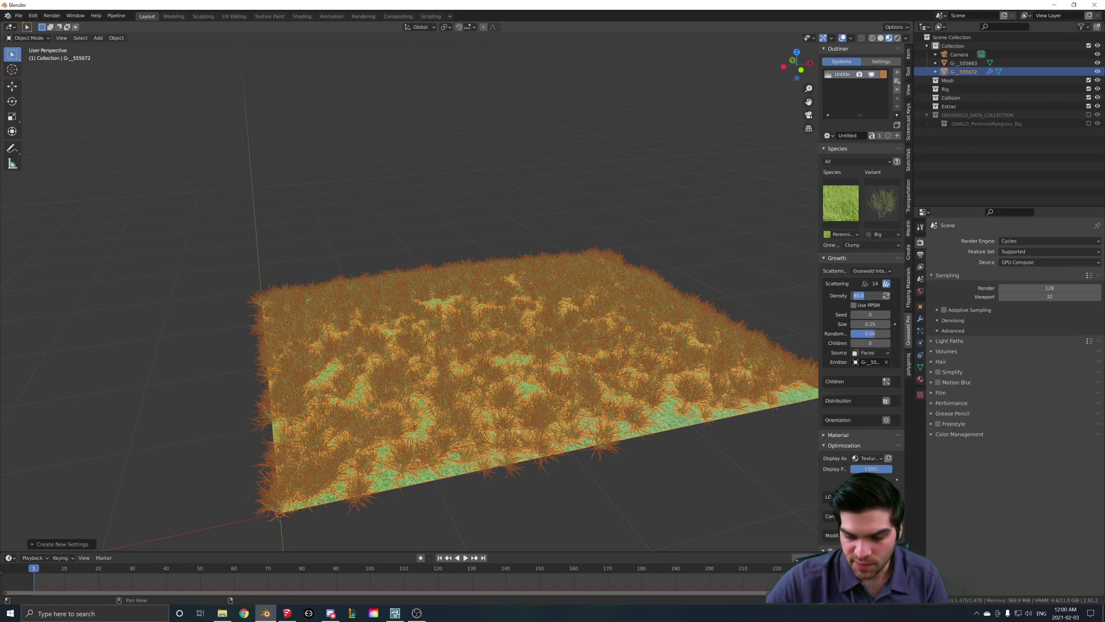
type("100")
key("Return")
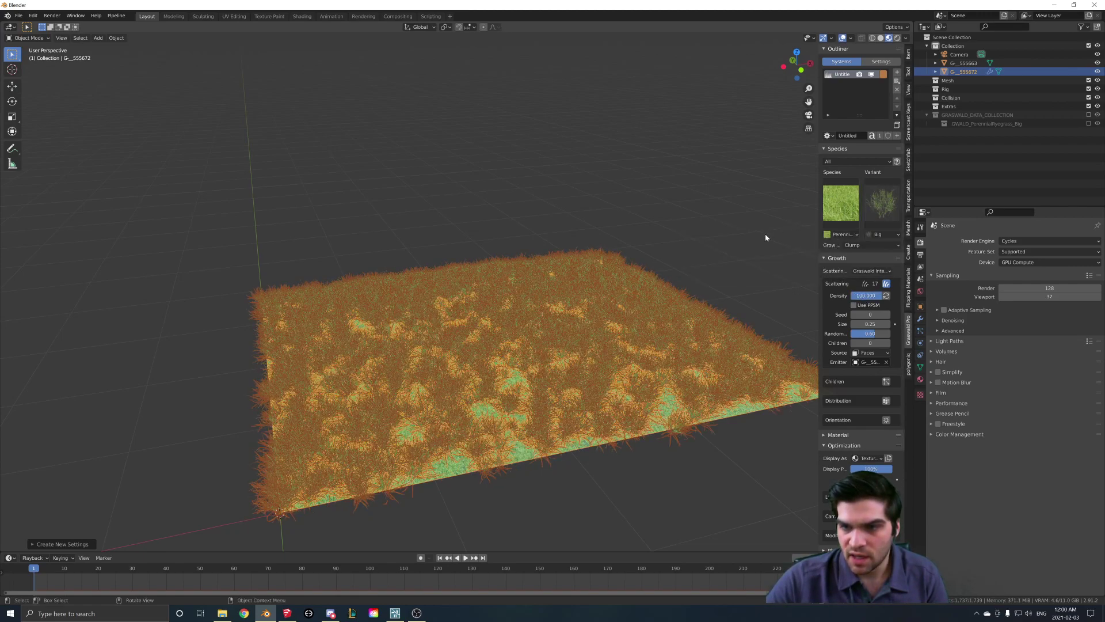
Browse the ryegrass variants, add a second Graswald system and rename the first one as Grass.
left_click(887, 209)
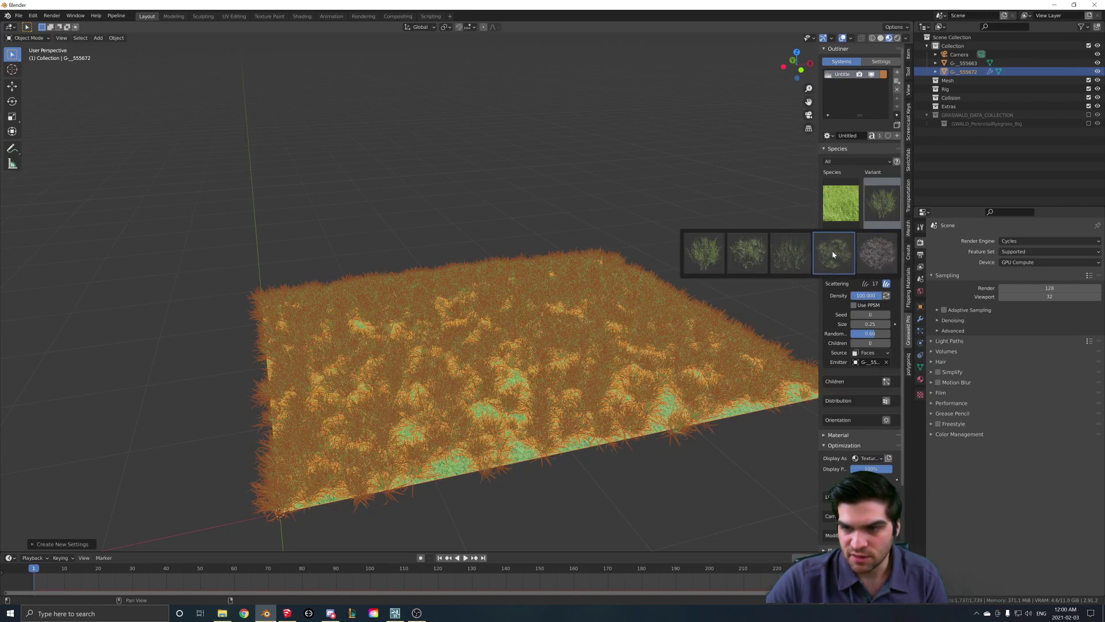
left_click(788, 251)
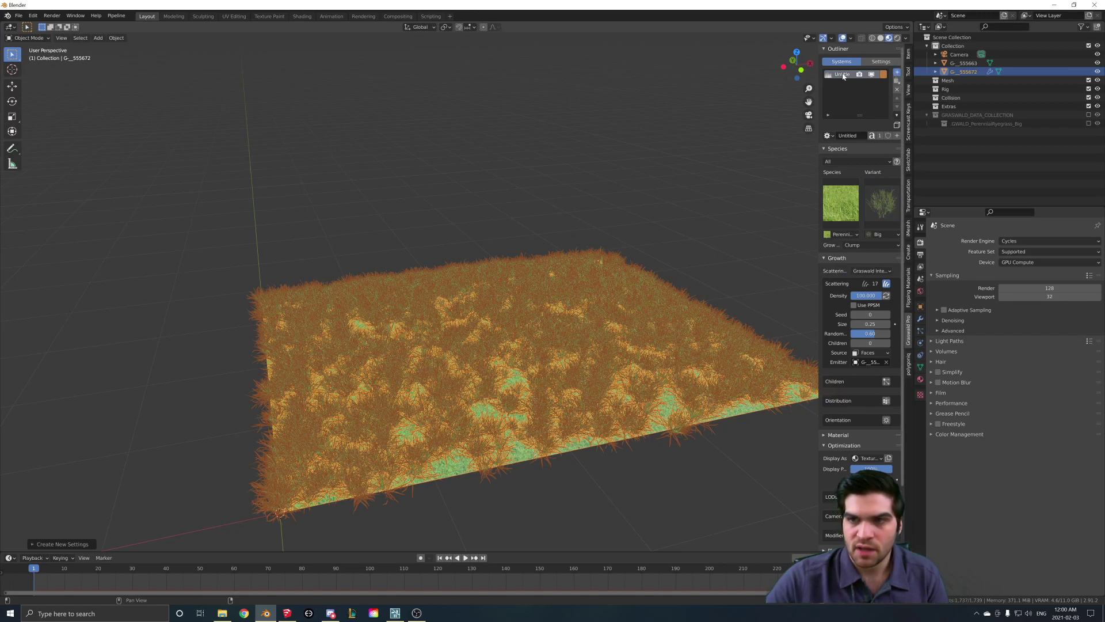
double_click(843, 77)
type("Grass")
key("Return")
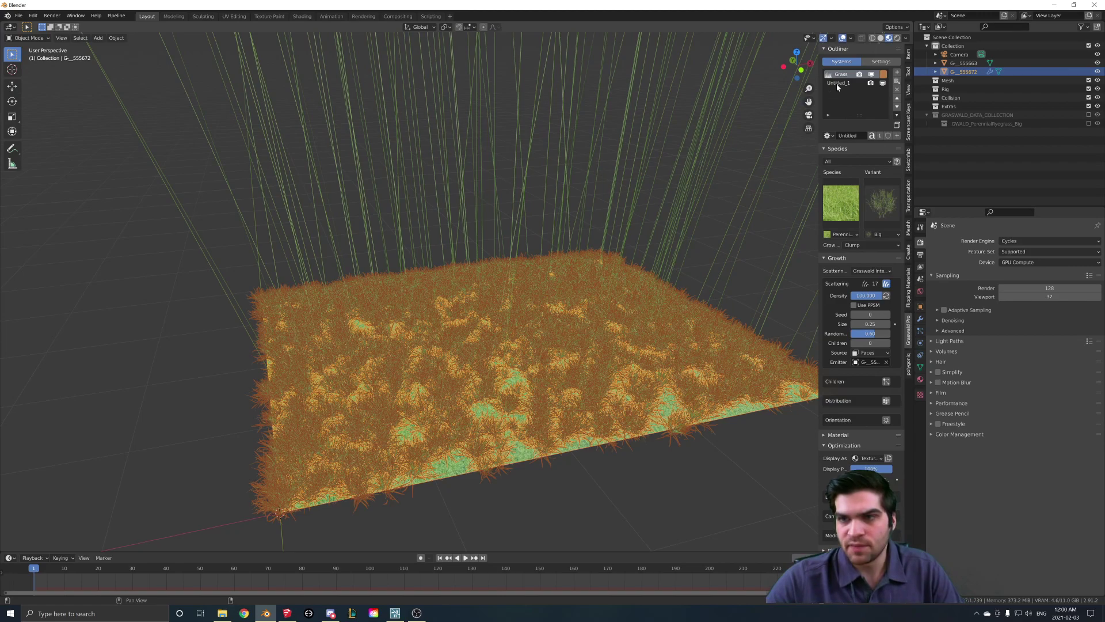
Create new settings for the second Graswald system and assign it the Cherry Laurel Leaves species.
left_click(837, 84)
left_click(881, 137)
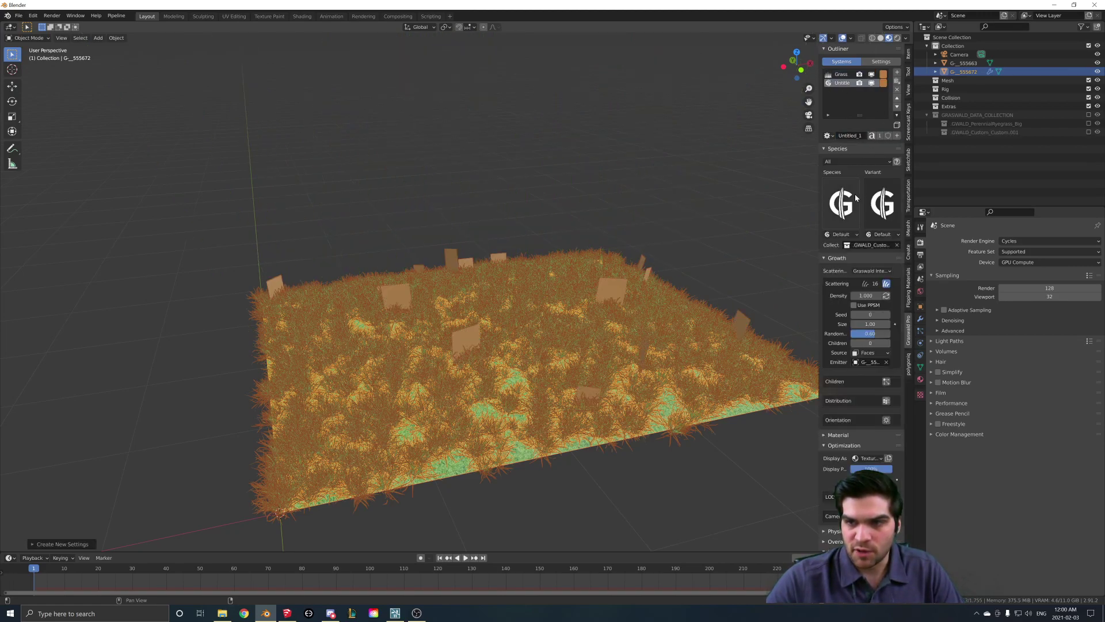
left_click(841, 202)
left_click(751, 361)
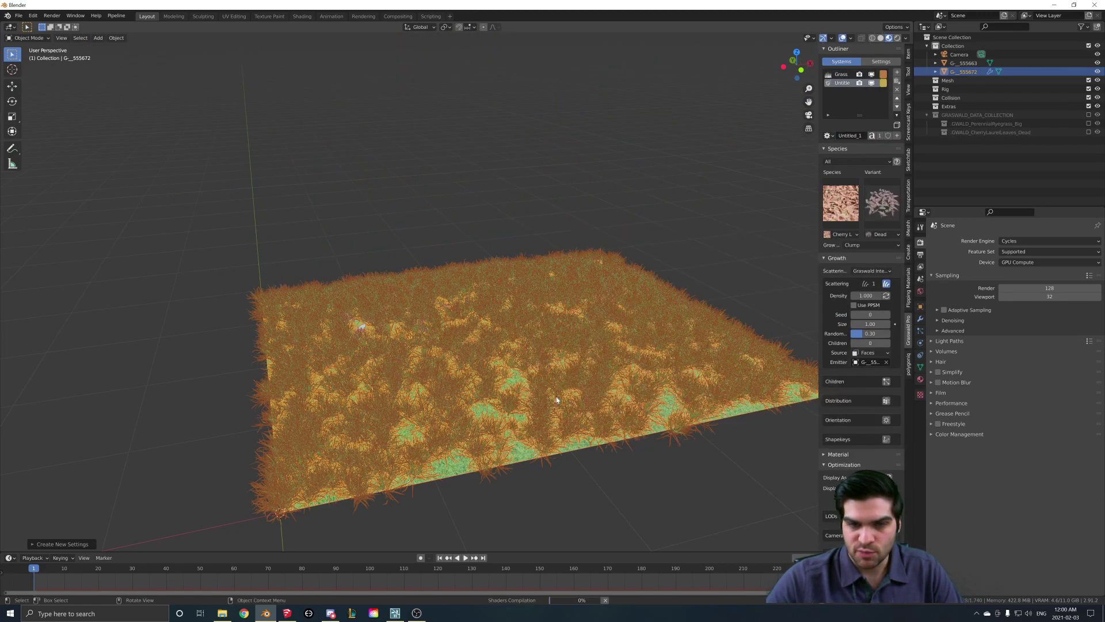
Set the cherry laurel leaves' density to 100 and reduce their size to 0.37.
left_click(866, 295)
type("100")
key("Return")
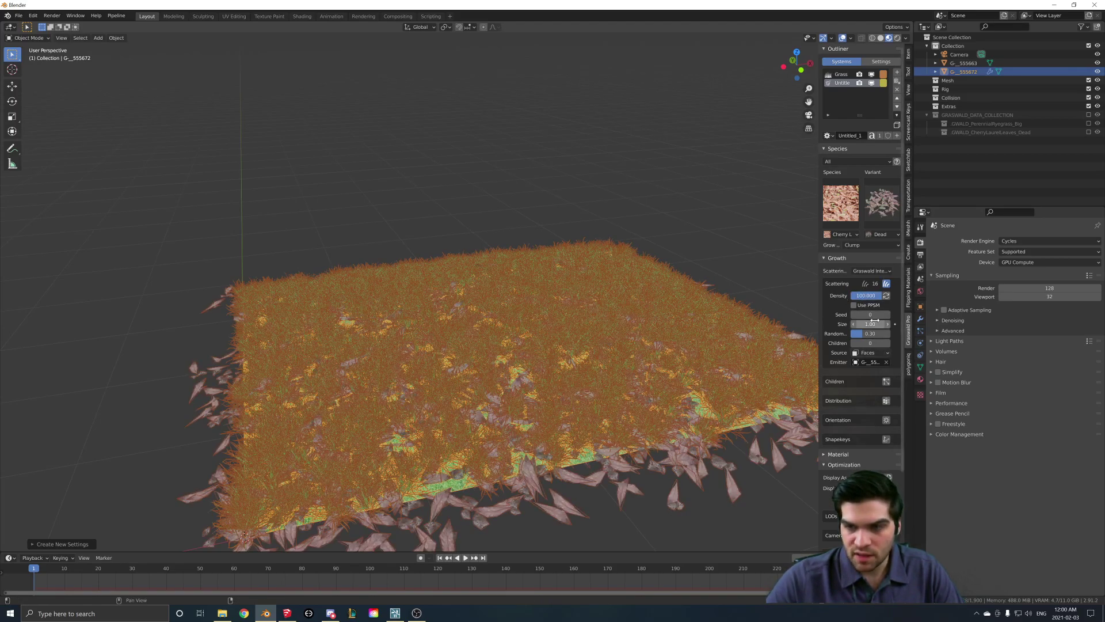
left_click_drag(870, 324, 847, 324)
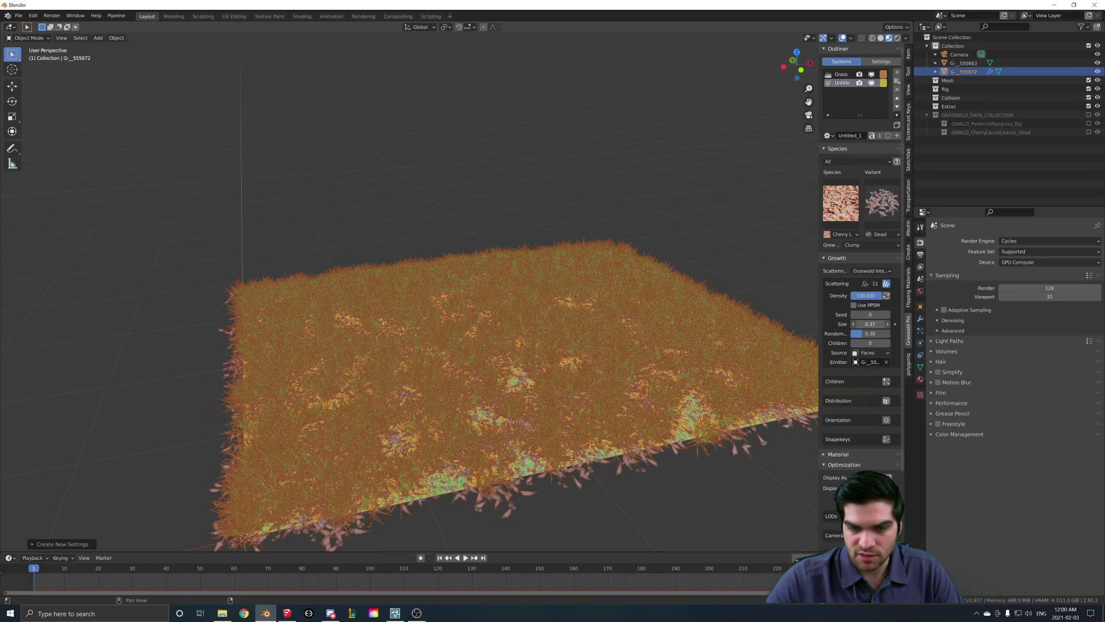
right_click(547, 286)
scroll(548, 286, "up", 3)
left_click(574, 286)
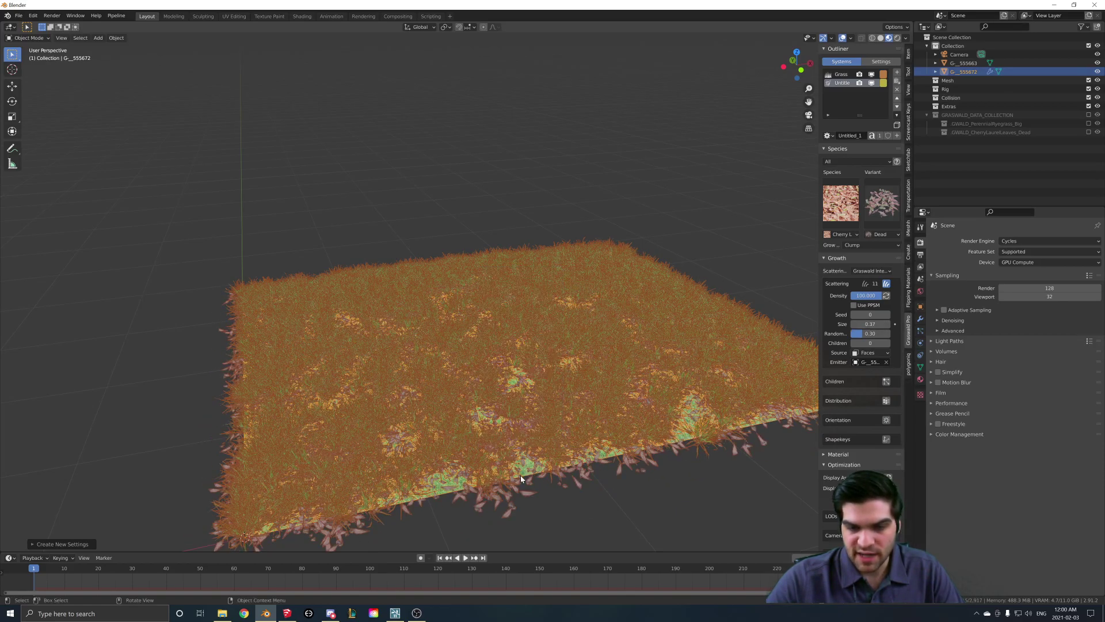
Inspect the cherry laurel leaves along the terrain's edge and rename the second Graswald system as Leave.
scroll(517, 475, "up", 6)
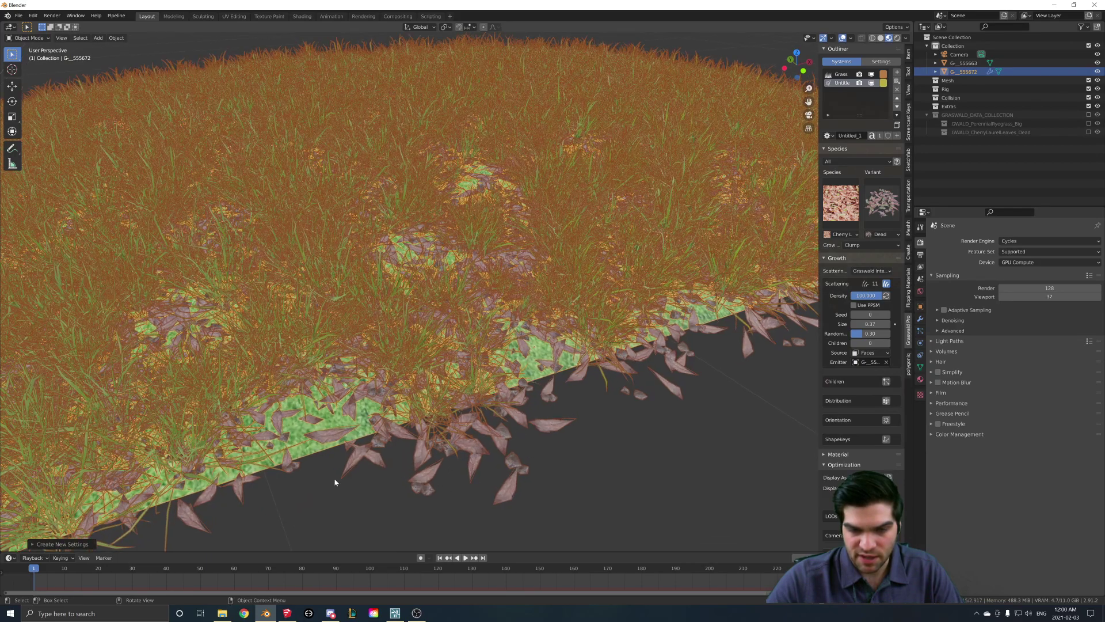
scroll(585, 384, "down", 5)
middle_click_drag(520, 288, 598, 339, "shift")
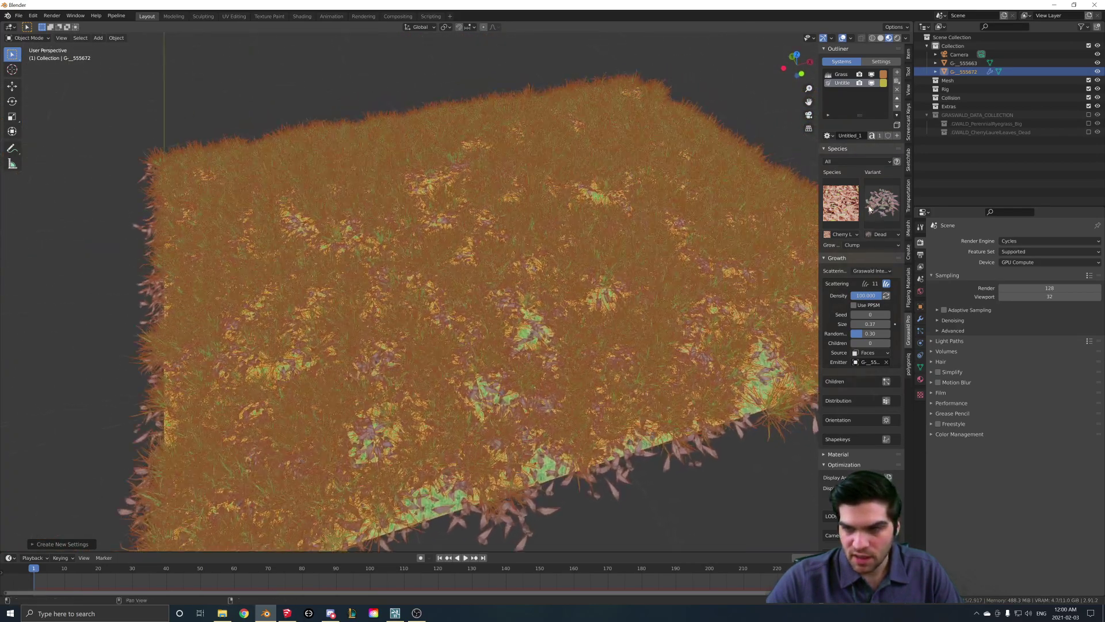
type("Leave")
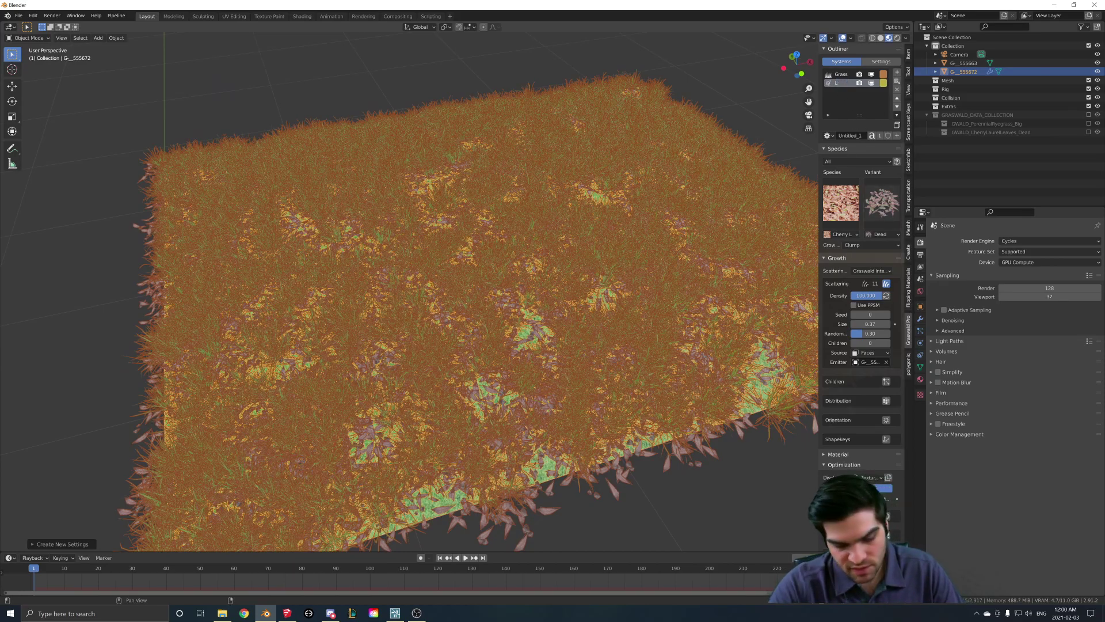
key("Return")
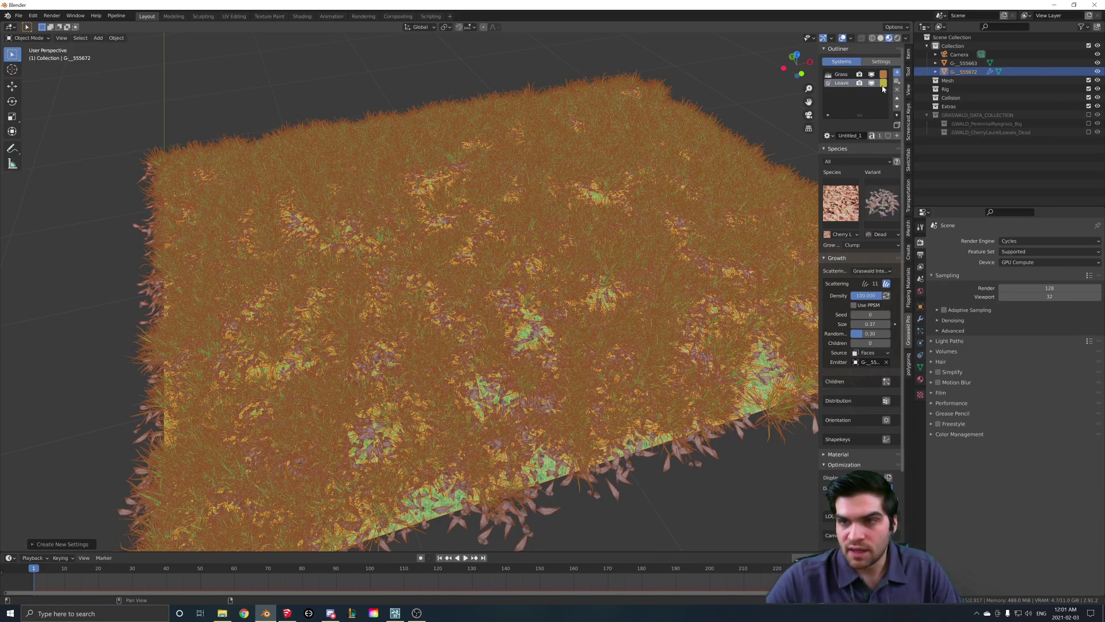
Add a third Graswald system with new settings and assign it the Dandelion species in its yellow Flower variant.
left_click(897, 72)
left_click(854, 135)
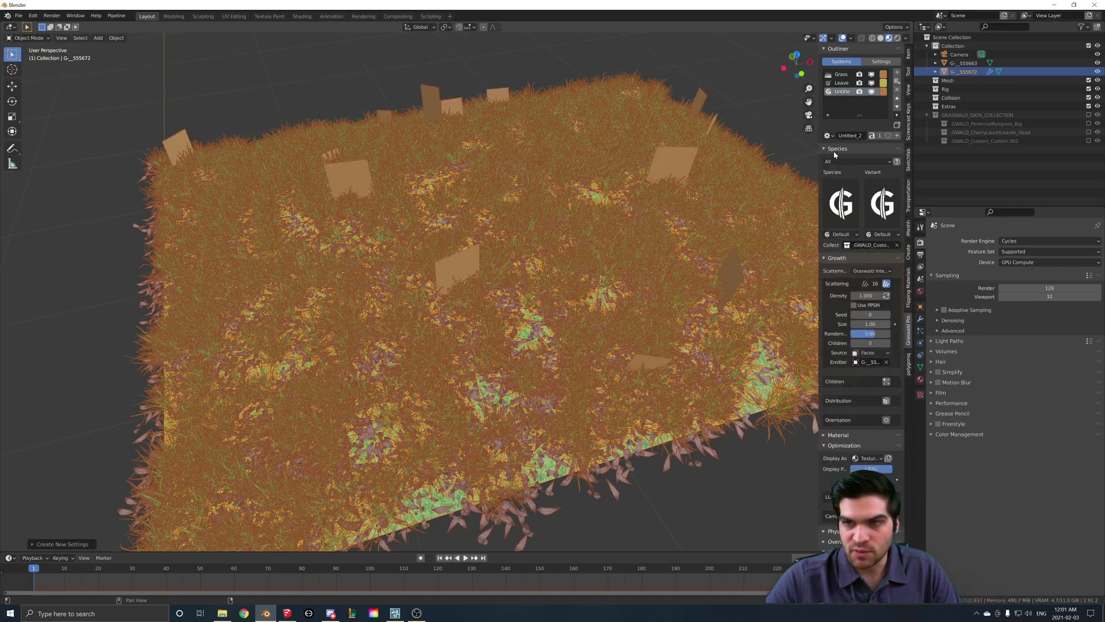
left_click(838, 195)
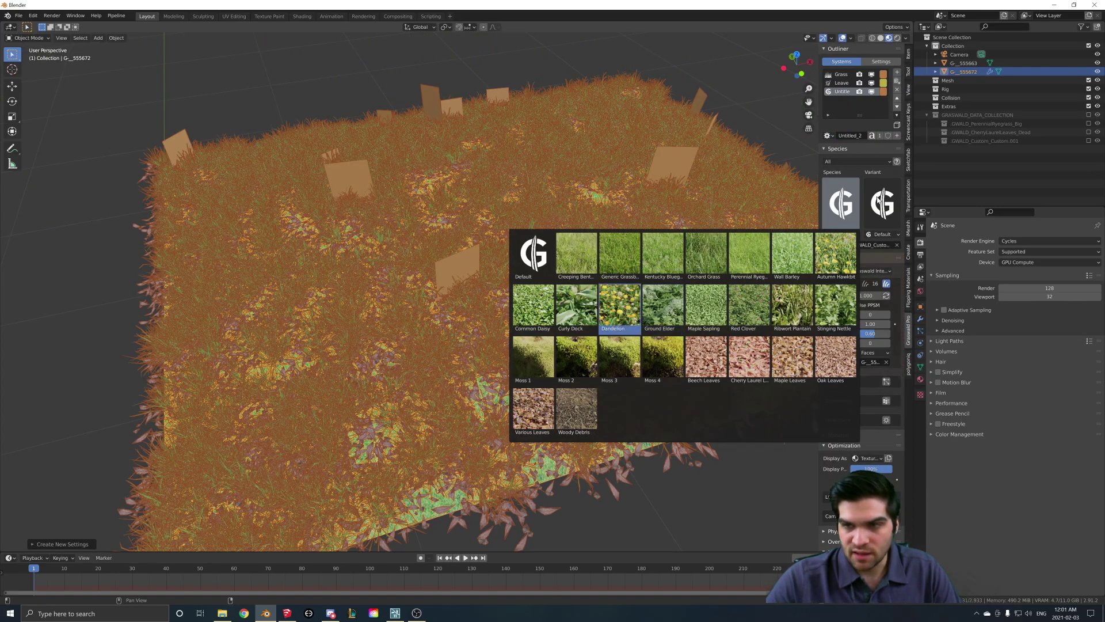
left_click(620, 309)
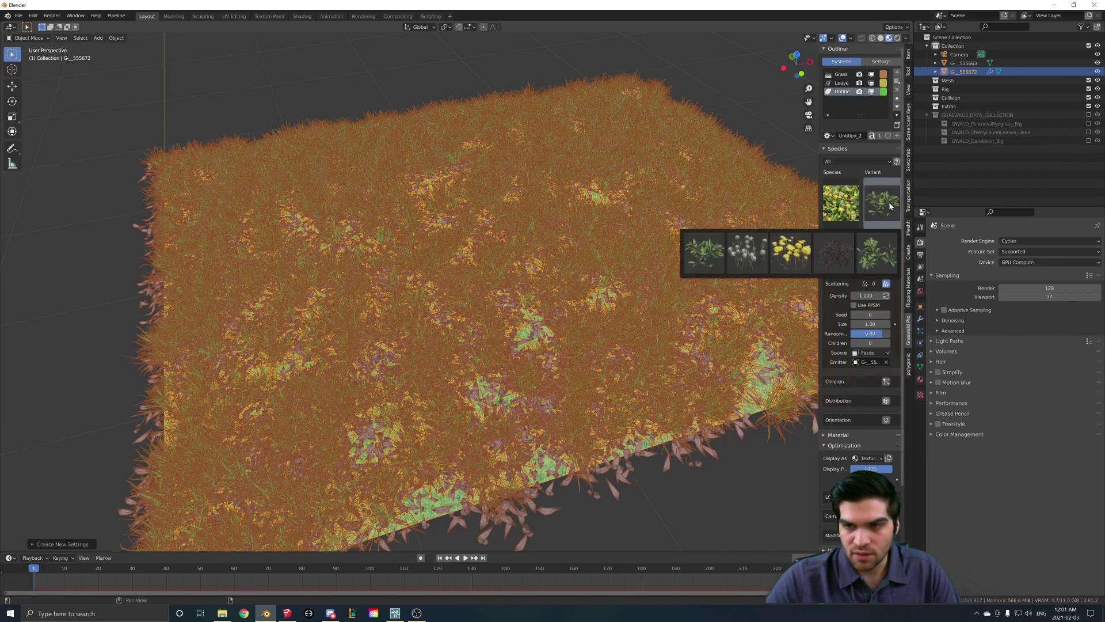
left_click(881, 202)
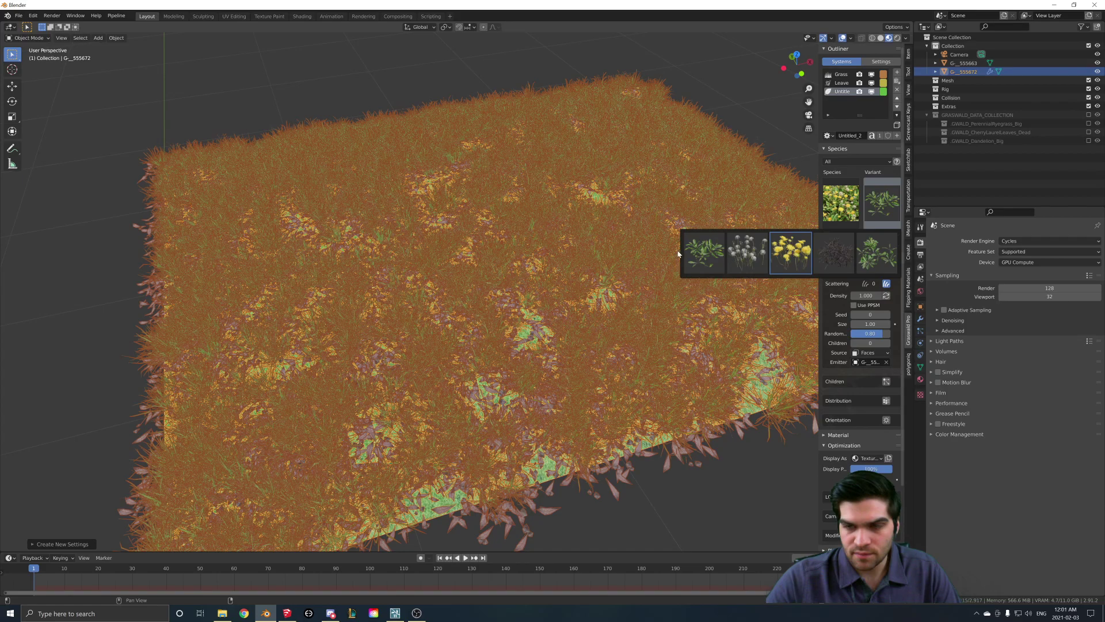
left_click(773, 249)
Set the yellow dandelion flowers' density to 50 and reduce their size to 0.46.
middle_click_drag(503, 327, 516, 270, "shift")
key("Return")
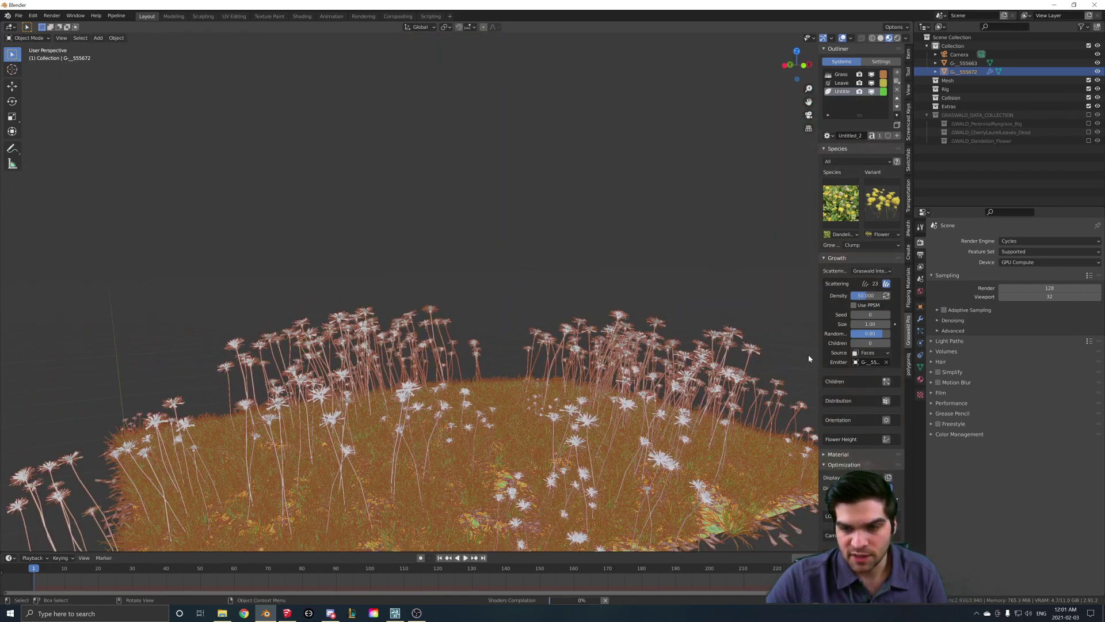
left_click_drag(870, 324, 837, 324)
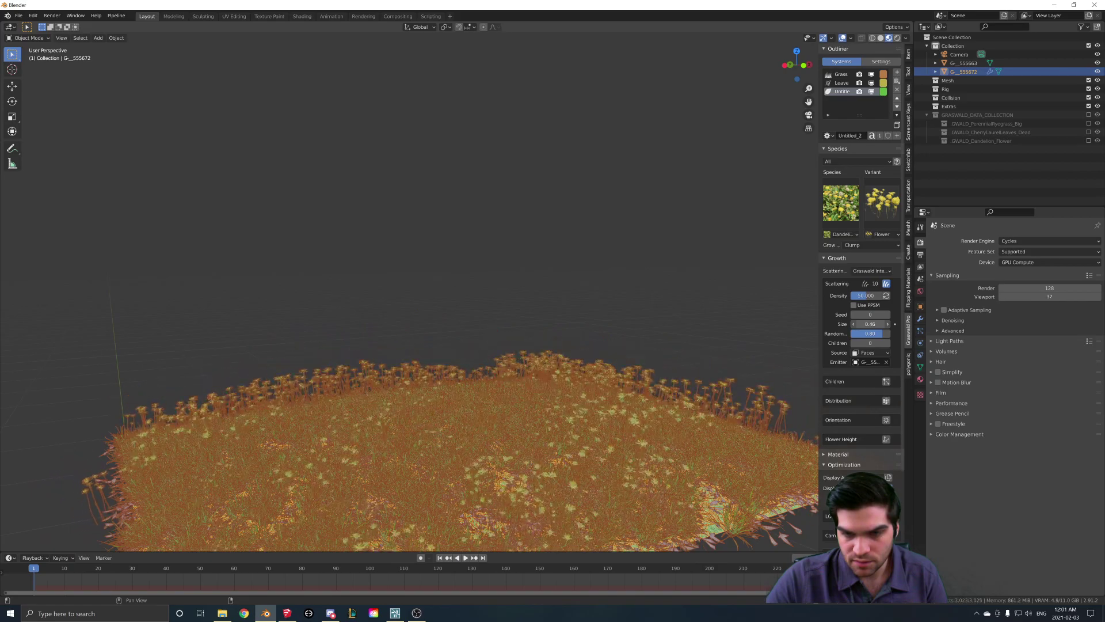
Rename the third Graswald system as Yellow Dandelion.
double_click(848, 92)
type("Yeol")
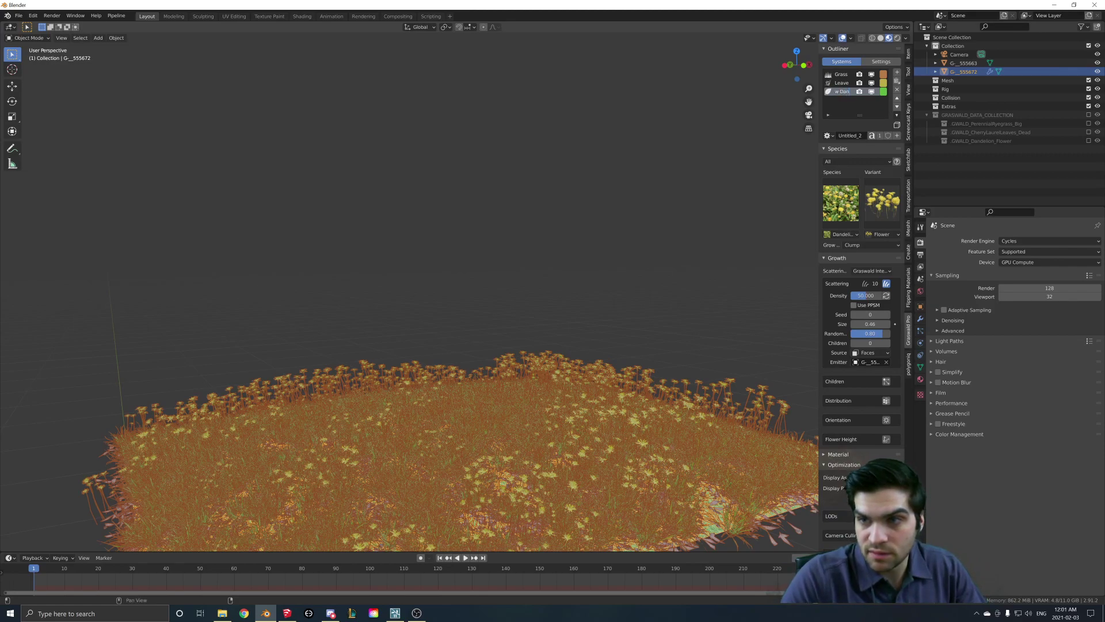
type("ow Dandelion")
key("Return")
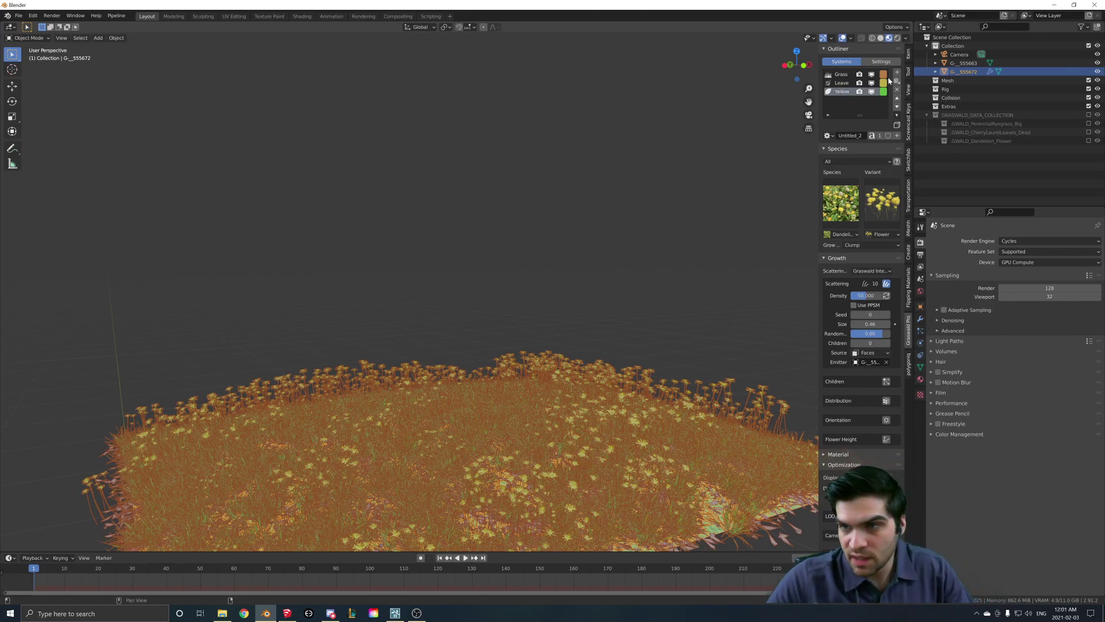
Add a fourth Graswald system with new settings and assign it the Dandelion species in its Seedhead variant.
left_click(896, 73)
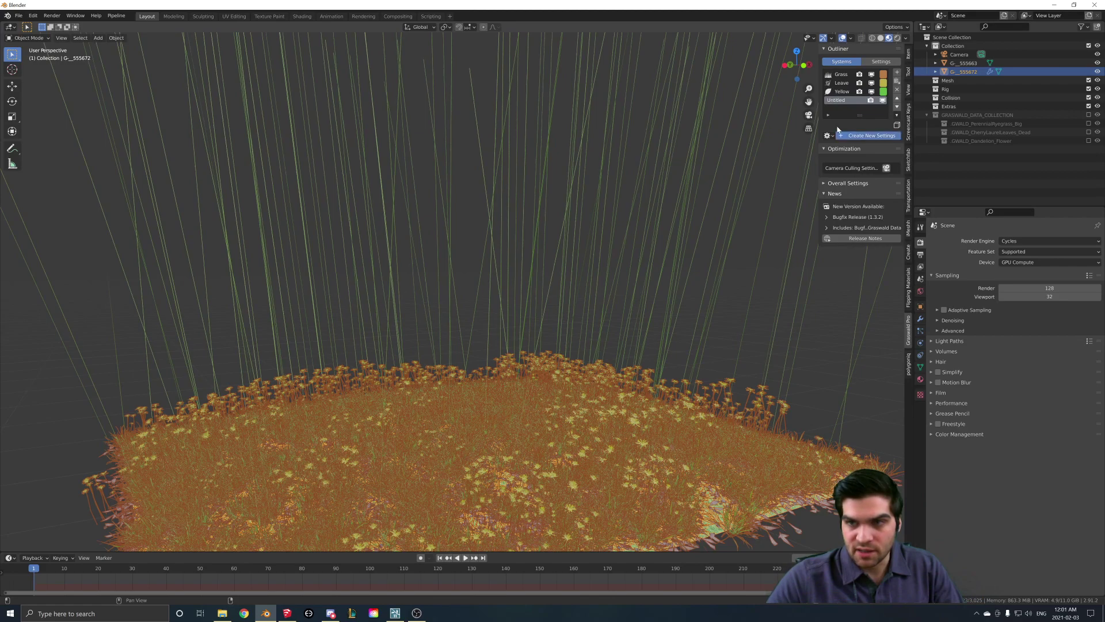
left_click(869, 135)
left_click(841, 204)
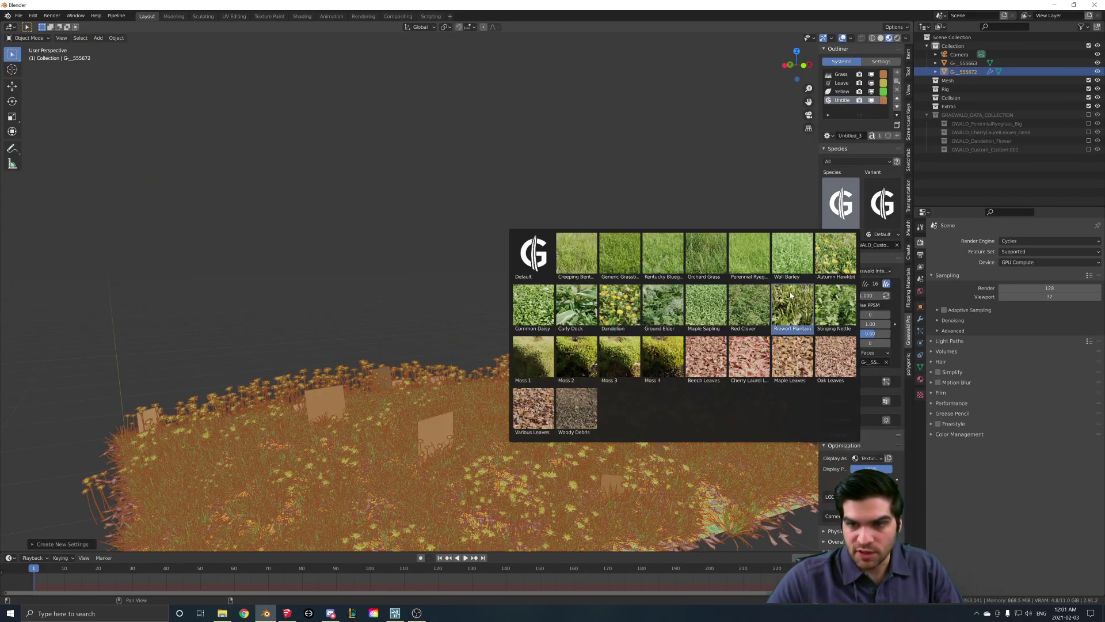
left_click(620, 305)
left_click(870, 207)
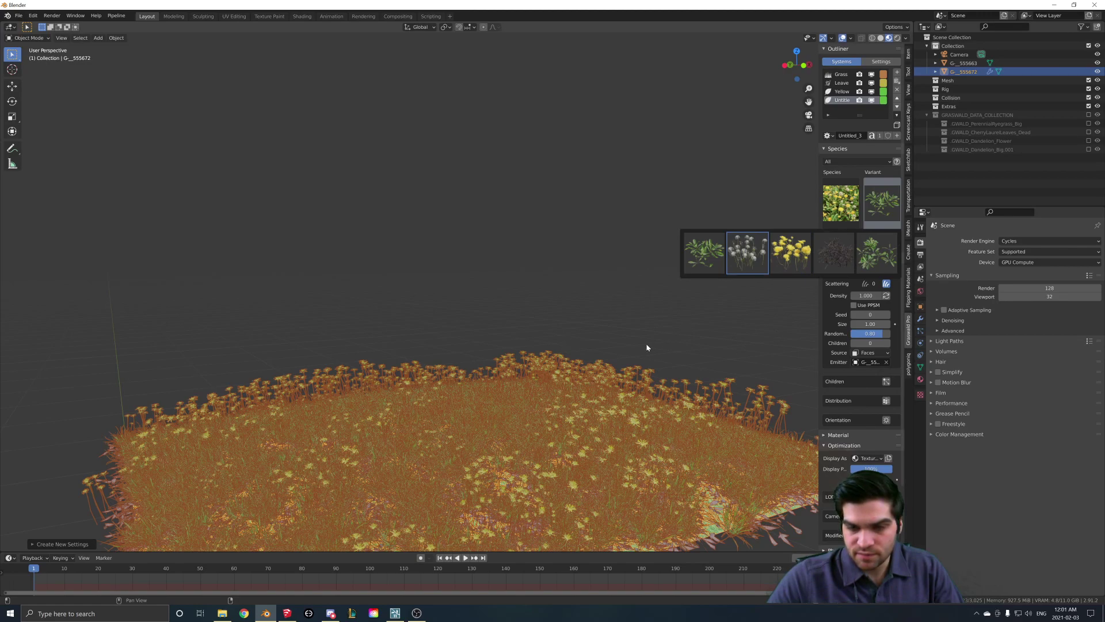
Set the dandelion seedheads' density to 50 and reduce their size to 0.40.
left_click(858, 314)
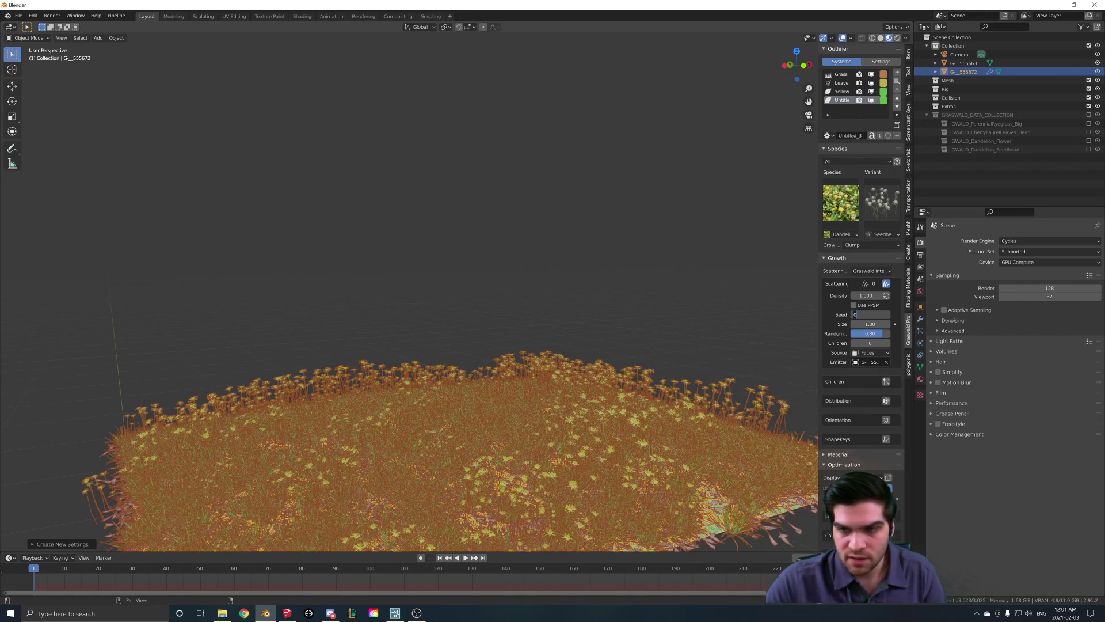
left_click(869, 295)
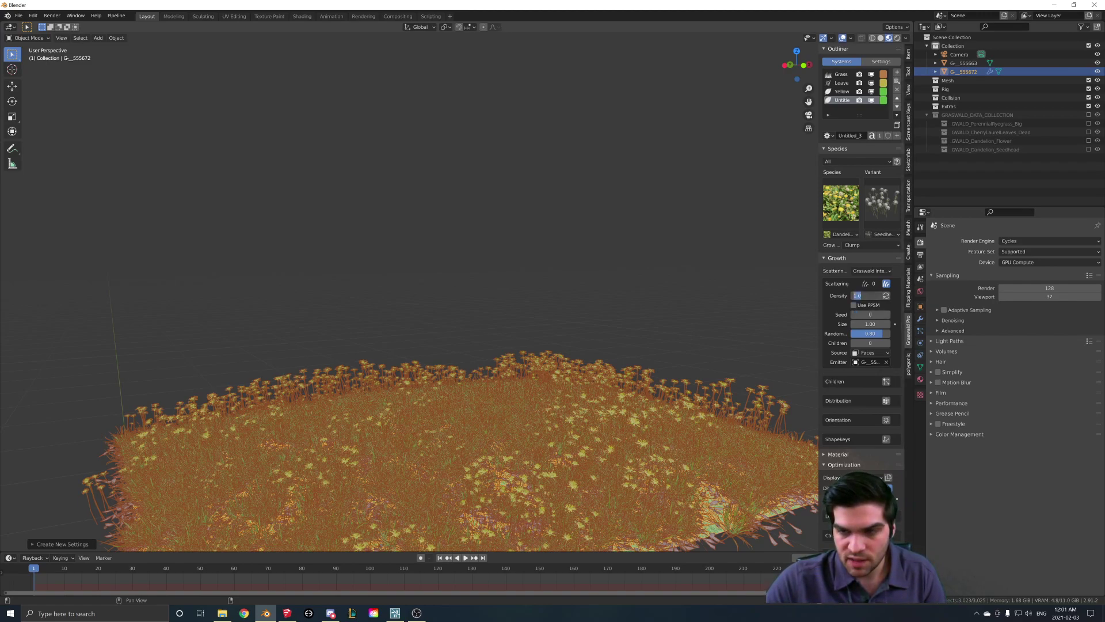
type("50")
key("Return")
middle_click_drag(612, 390, 579, 410)
left_click_drag(870, 324, 836, 323)
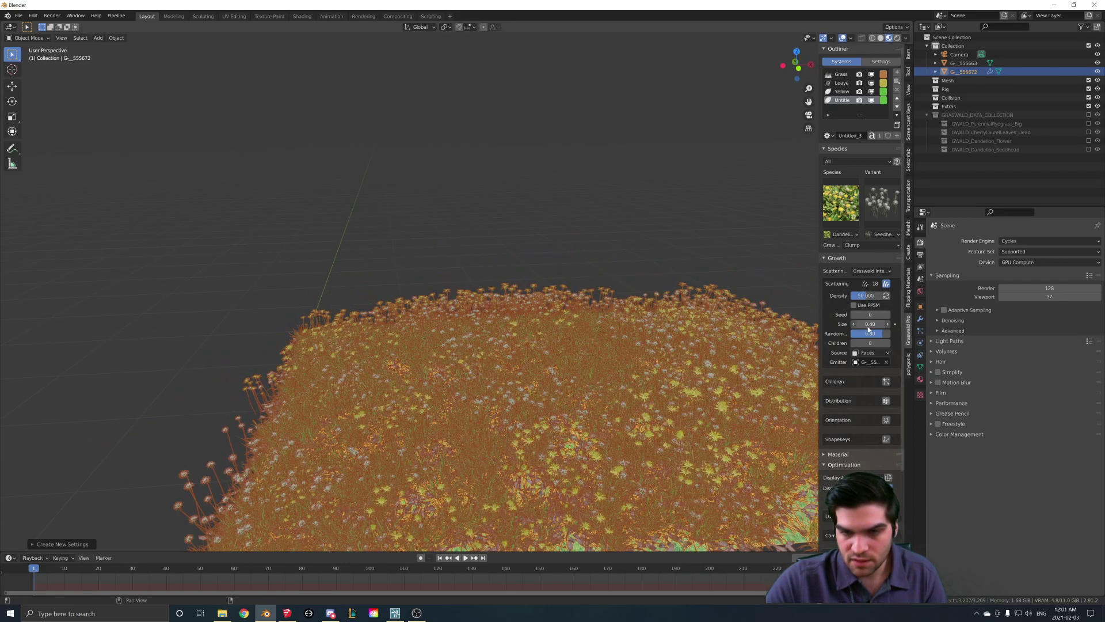
Vary the scattering by setting the seed to 3 for the yellow dandelions and to 2 for the leaves.
scroll(528, 416, "up", 8)
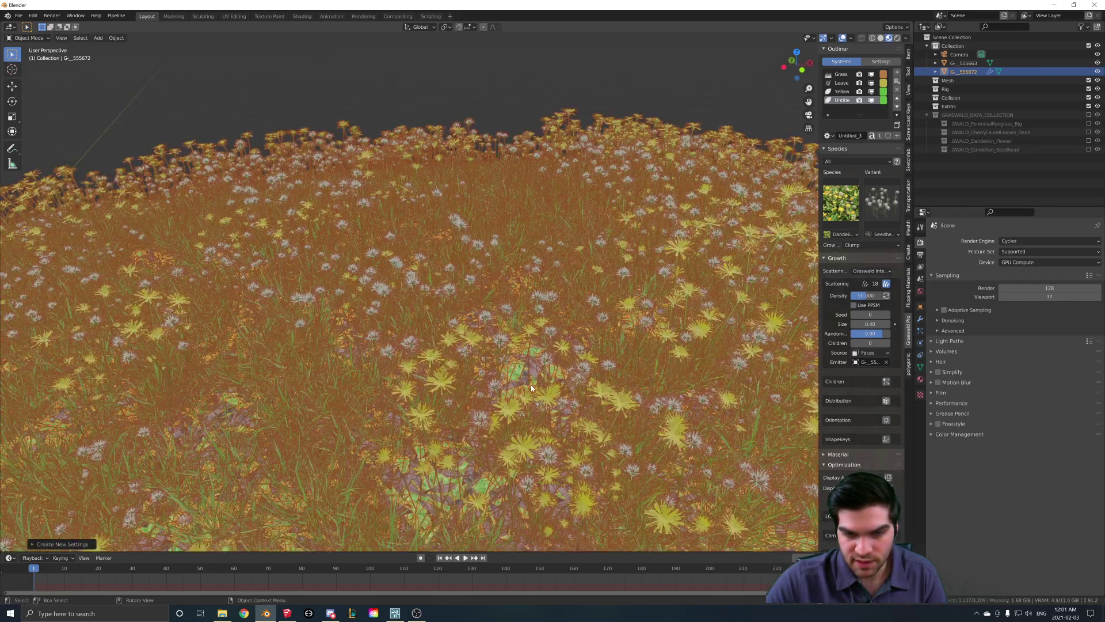
middle_click_drag(523, 361, 525, 387, "shift")
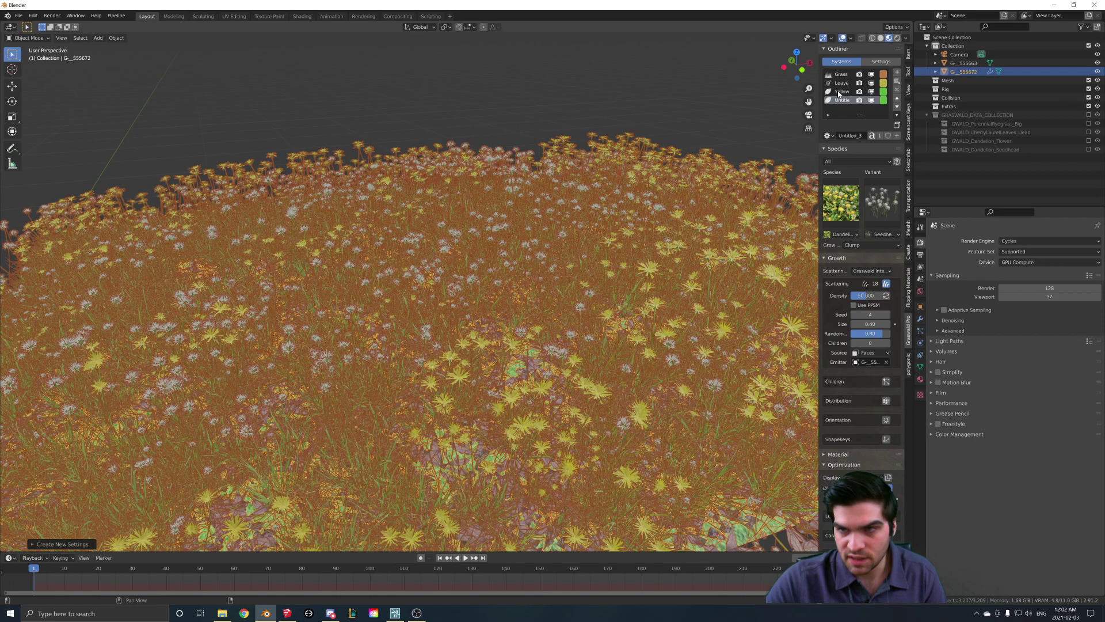
left_click(841, 91)
left_click(870, 314)
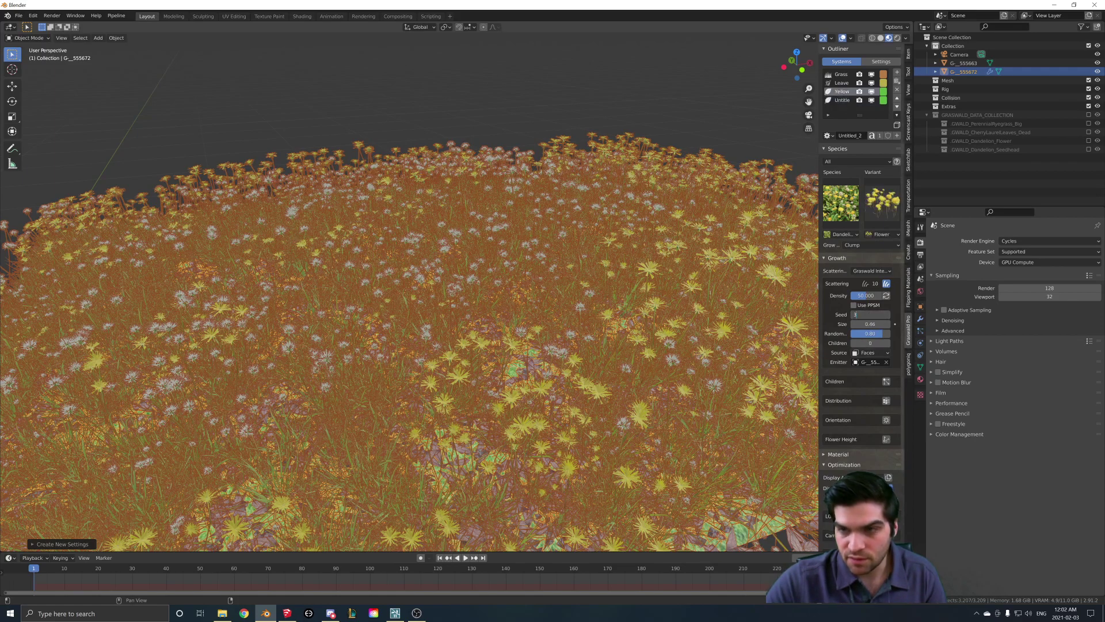
type("3")
key("Return")
left_click(841, 82)
left_click(868, 316)
key("Return")
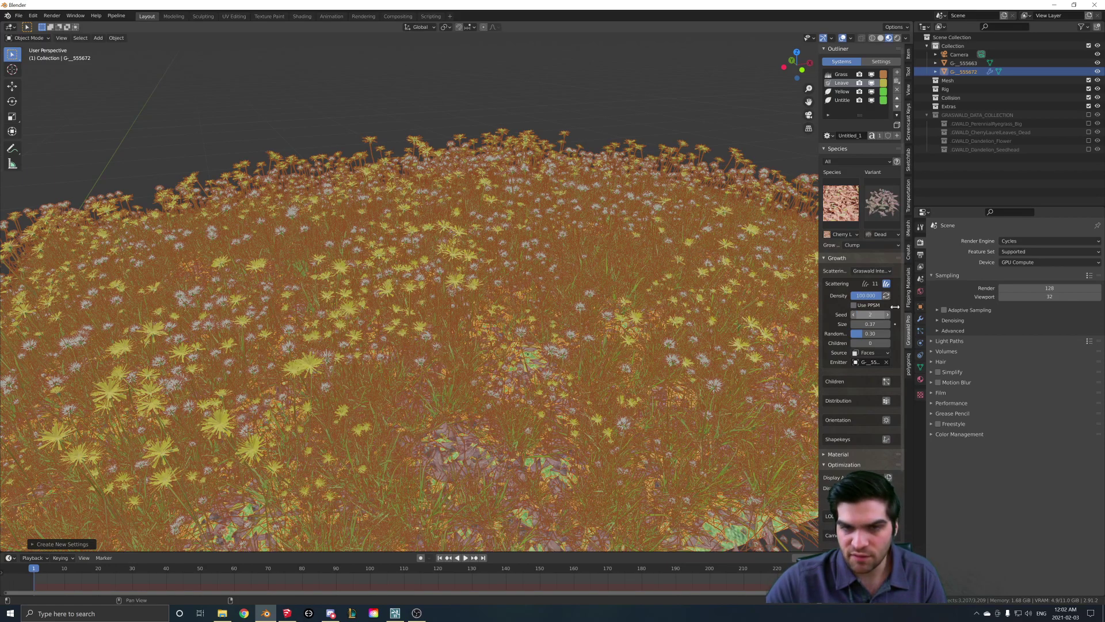
Deselect the terrain and set the Grass system's seed to 1.
scroll(554, 382, "down", 2)
middle_click_drag(553, 383, 546, 380)
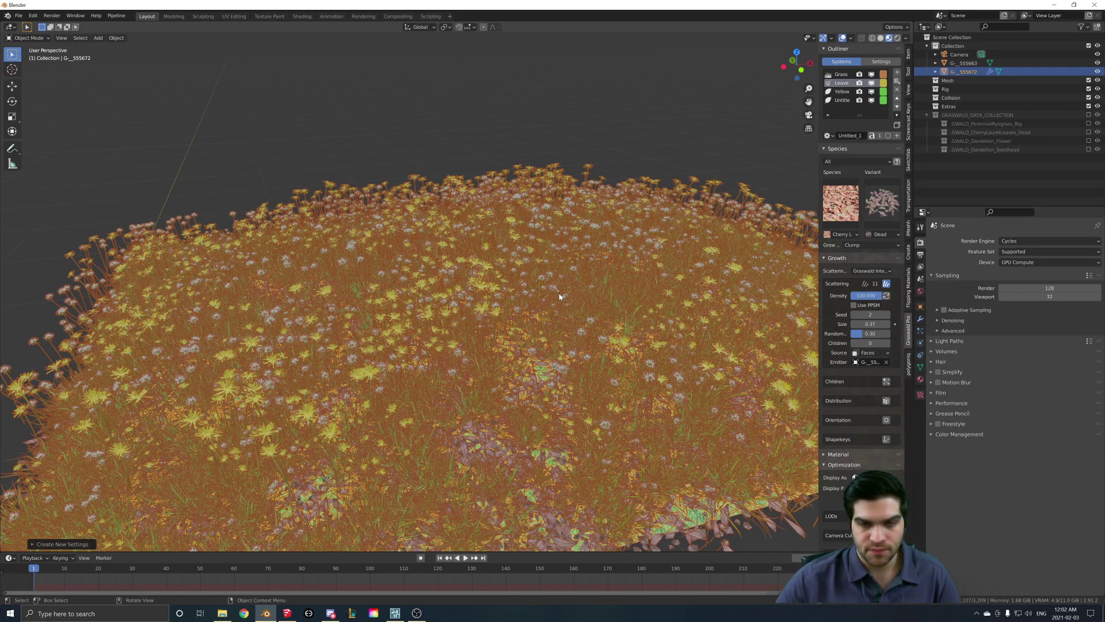
mouse_move(582, 311)
middle_mouse_down()
mouse_move(588, 368)
mouse_move(571, 351)
mouse_move(579, 292)
mouse_move(509, 211)
mouse_move(547, 279)
mouse_move(540, 316)
middle_mouse_up()
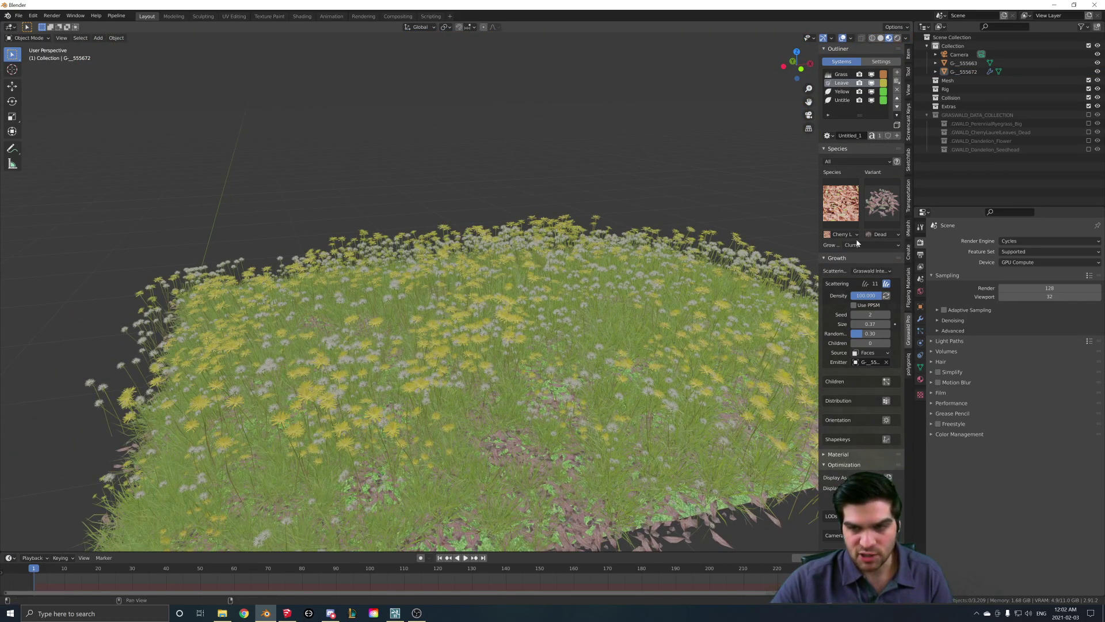
left_click(839, 75)
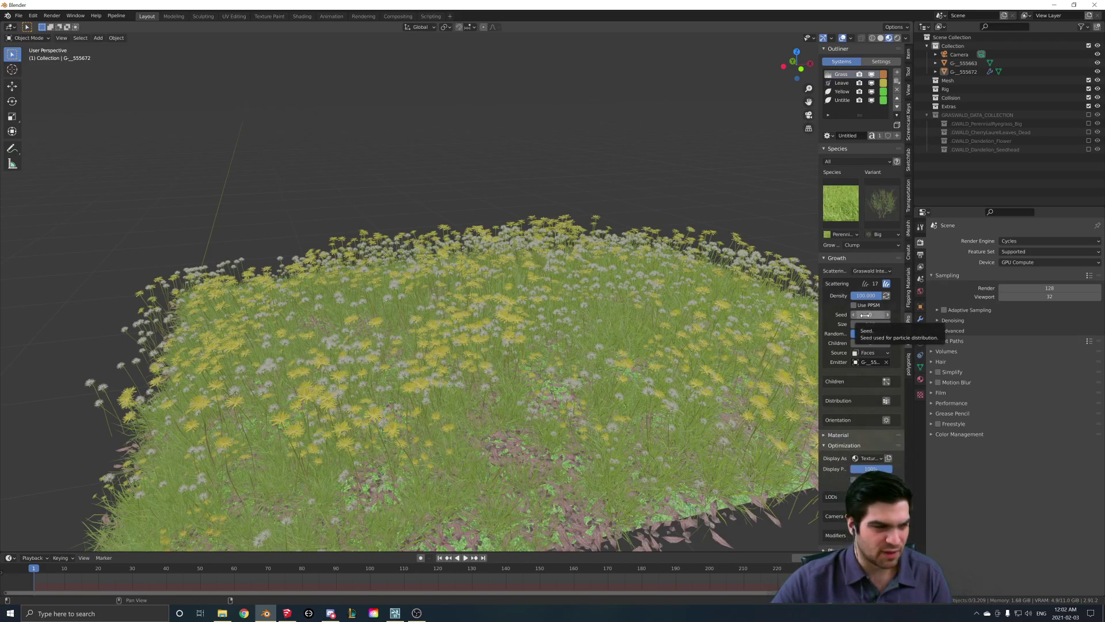
left_click(865, 315)
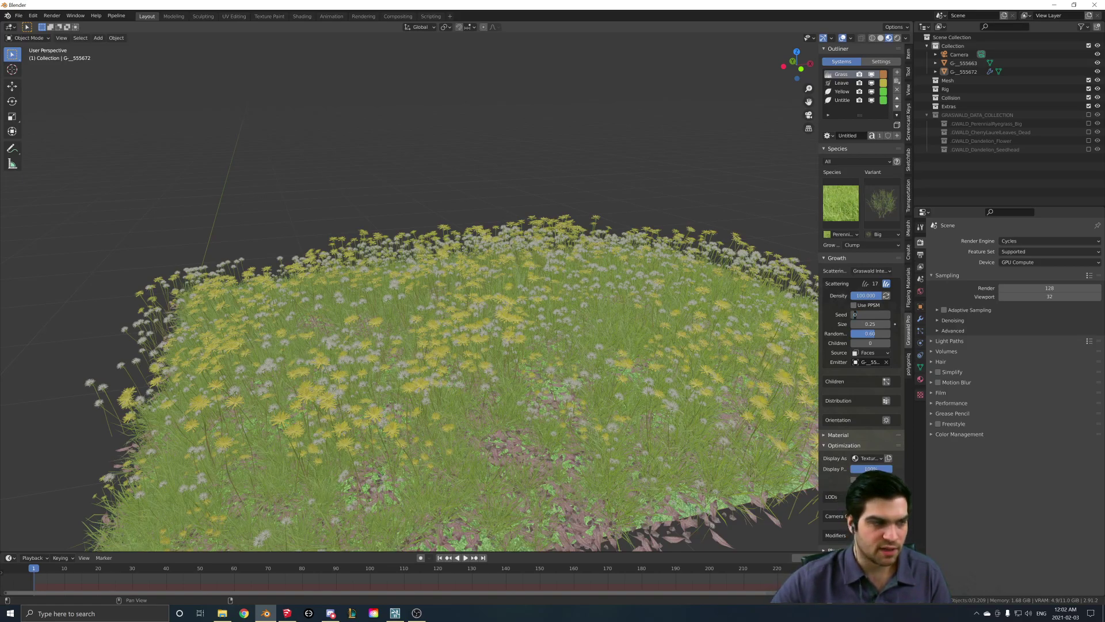
type("1")
key("Return")
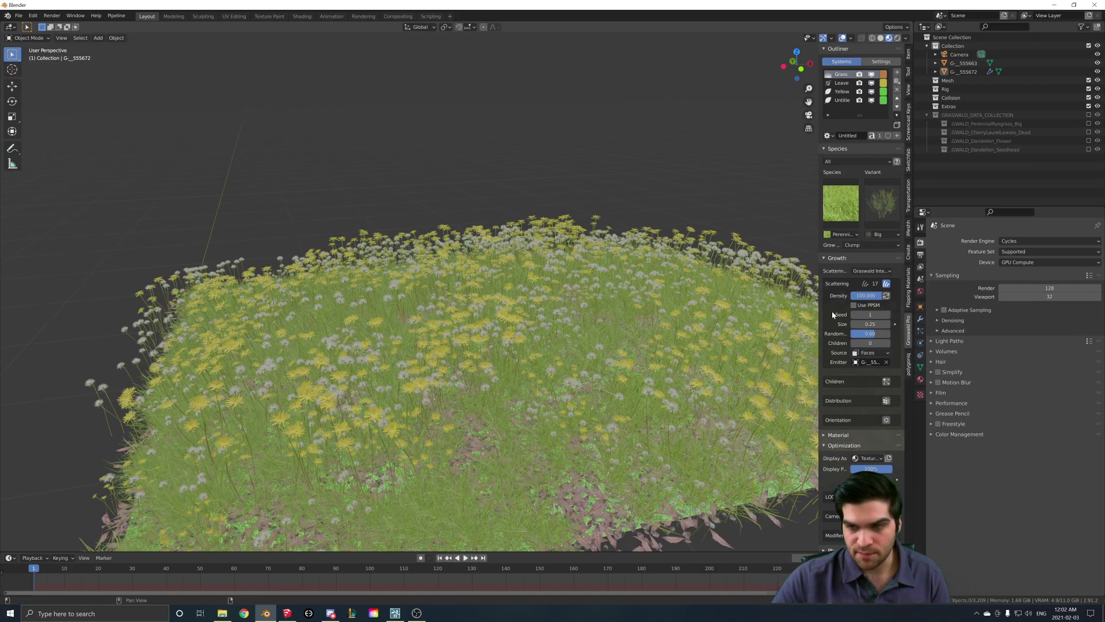
Review the meadow and switch the viewport to Rendered shading.
left_click(841, 83)
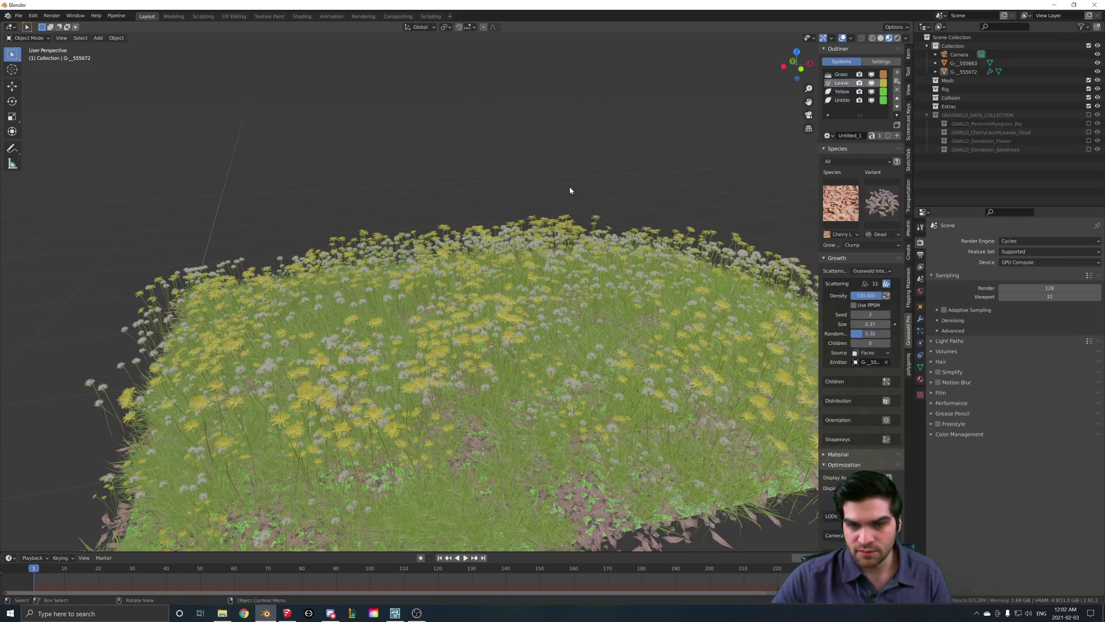
scroll(530, 396, "up", 3)
scroll(531, 398, "down", 5)
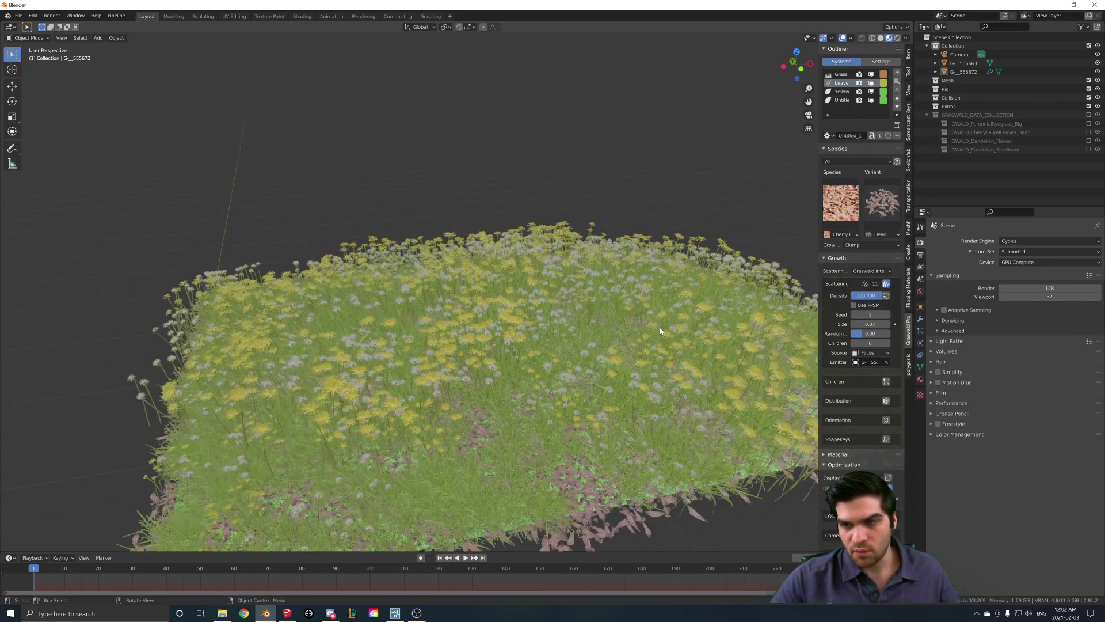
left_click(1036, 241)
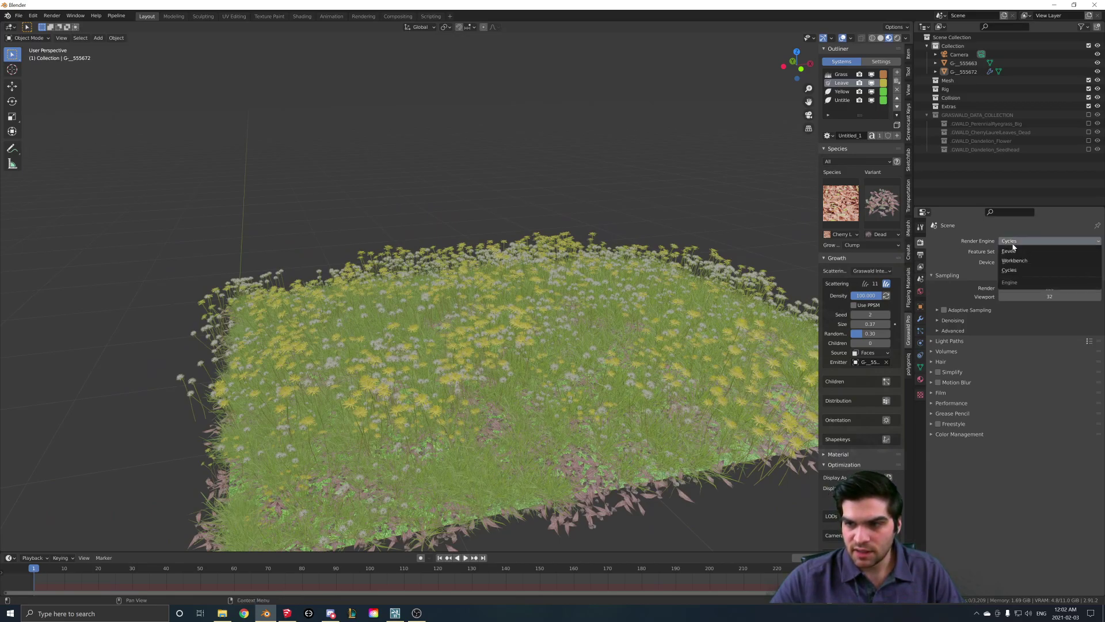
key("z")
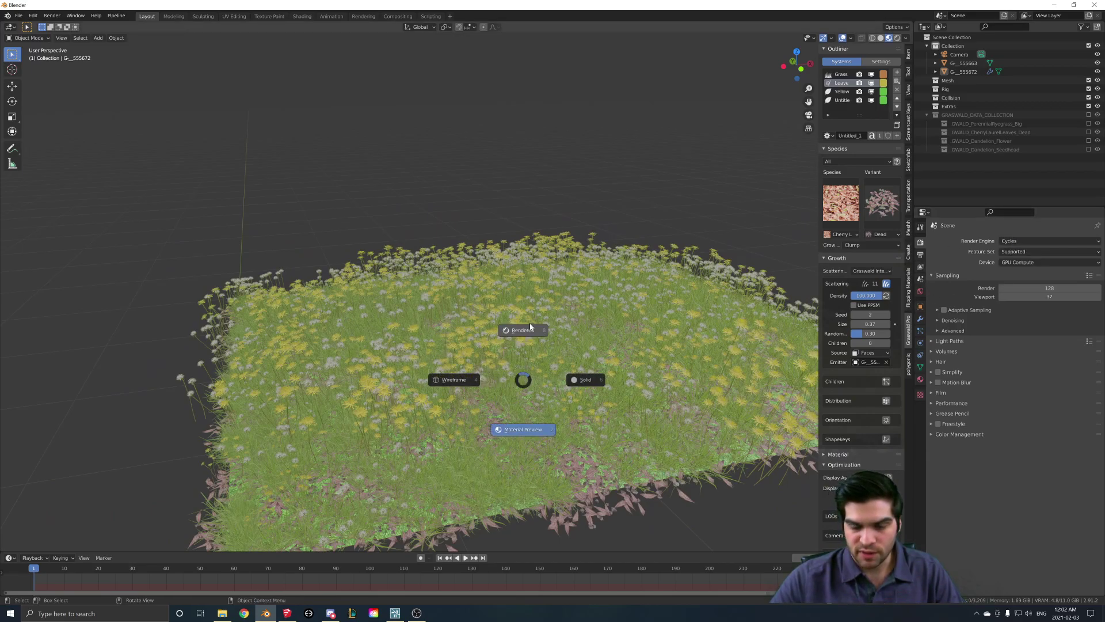
left_click(530, 325)
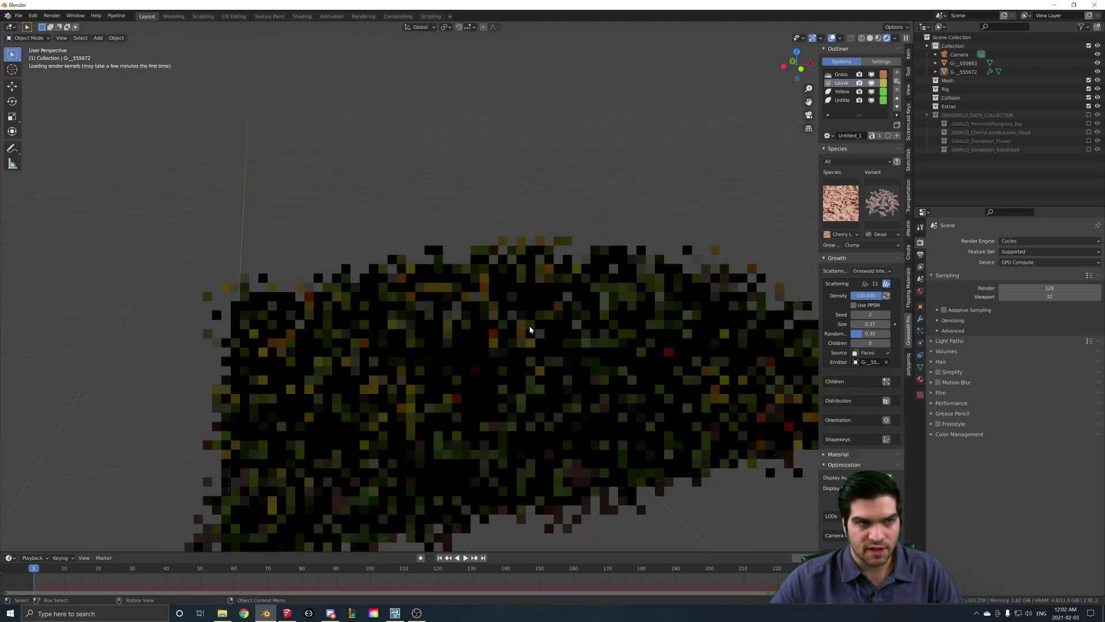
Assign a Sky Texture to the world background colour to light the meadow.
left_click(920, 290)
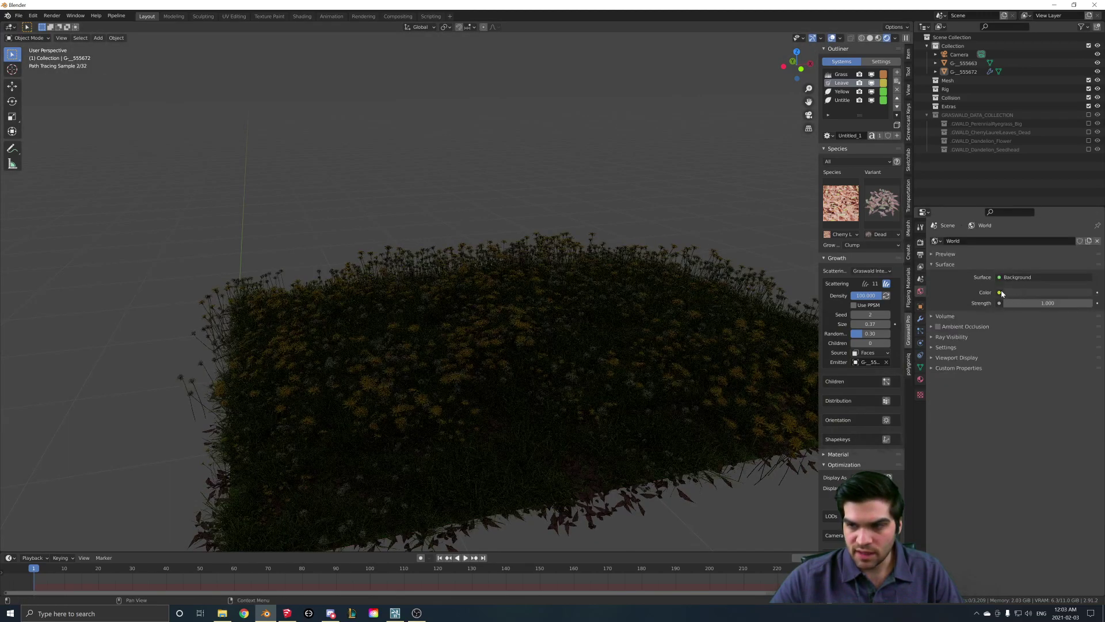
left_click(1000, 293)
left_click(721, 397)
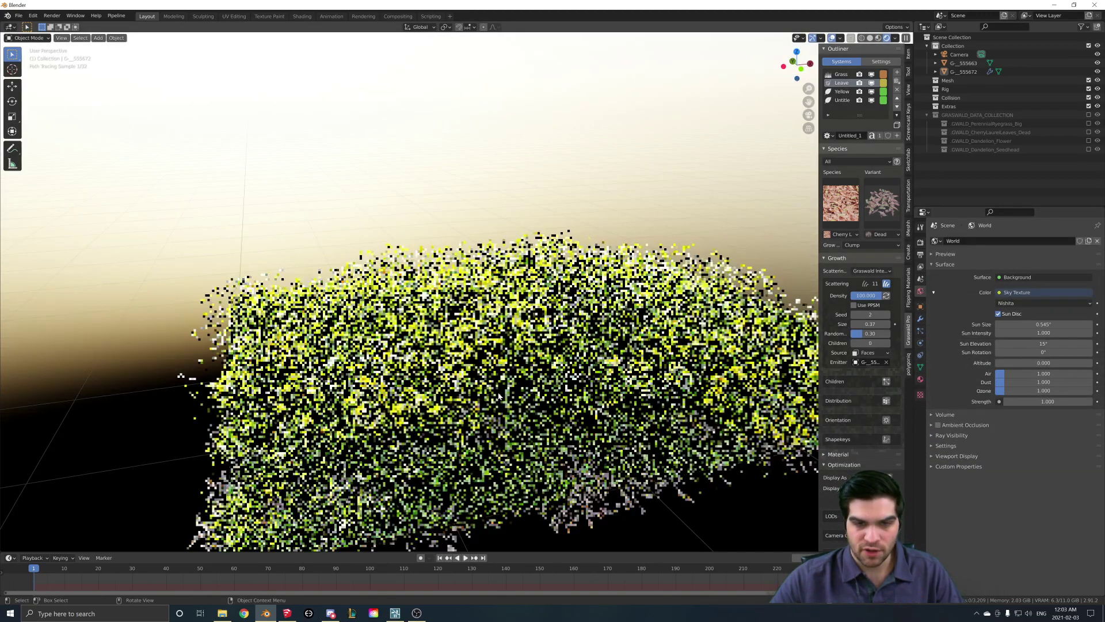
scroll(562, 388, "up", 5)
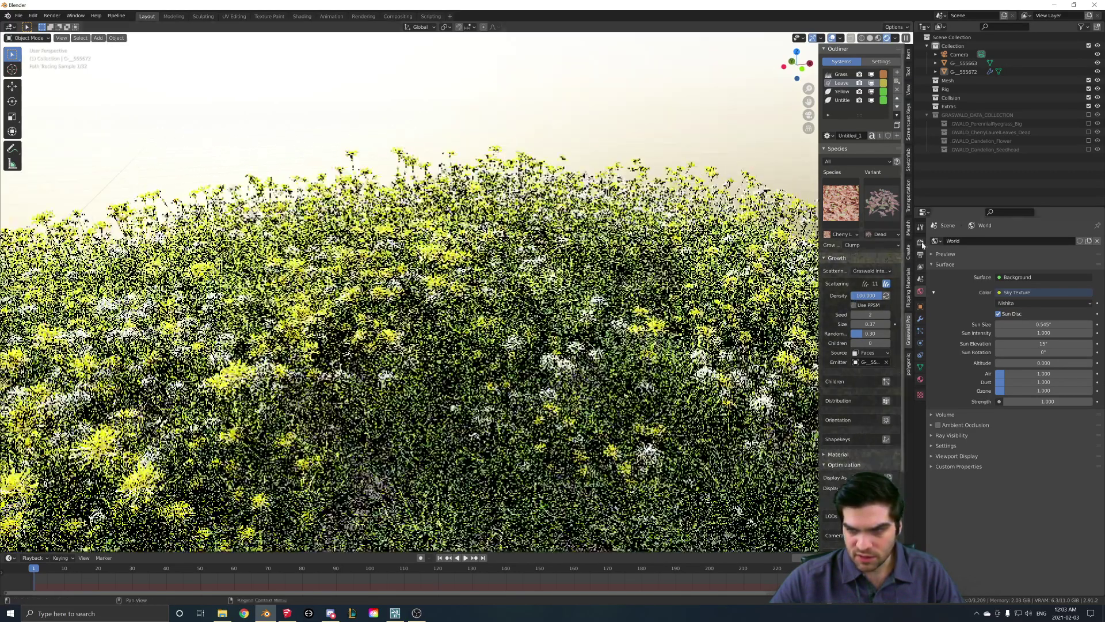
Enable Cycles render denoising with OptiX and turn on viewport denoising set to Automatic.
left_click(920, 241)
left_click(1018, 263)
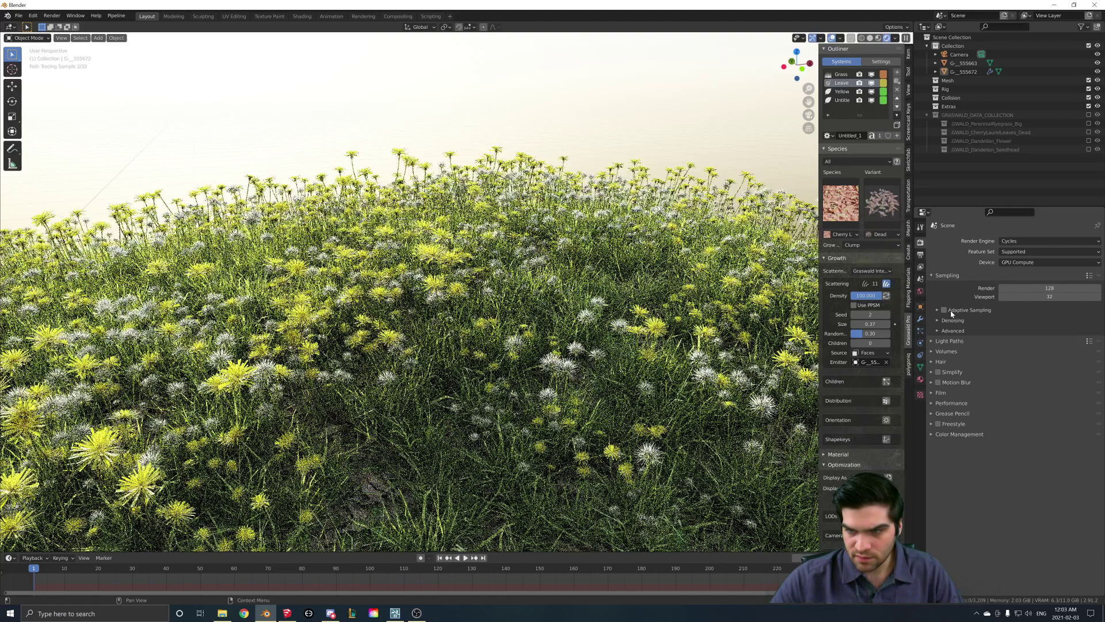
left_click(939, 321)
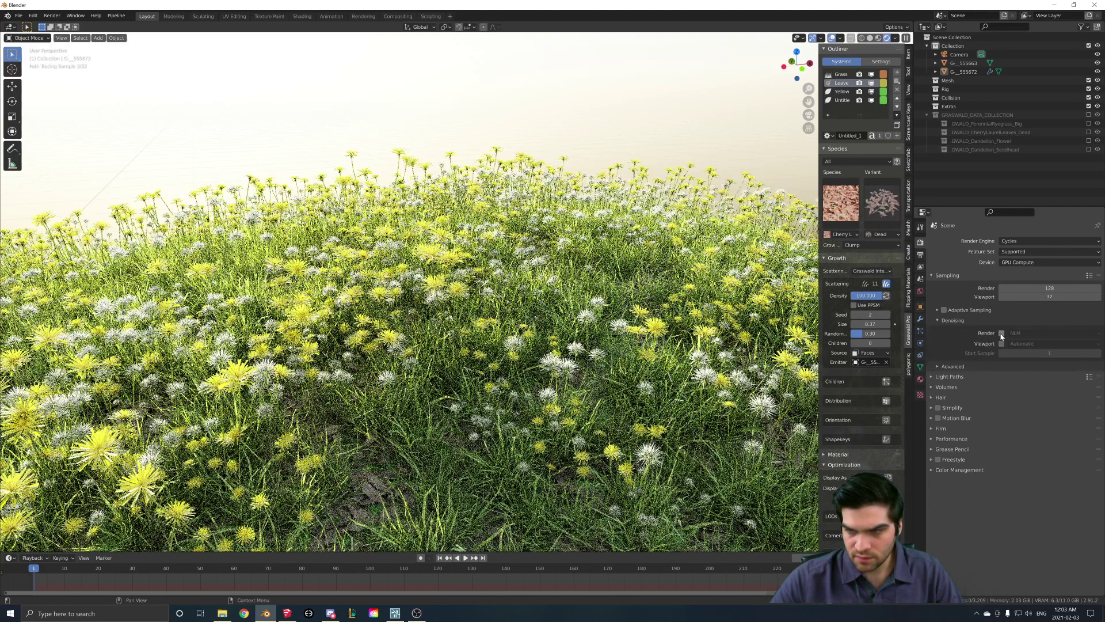
left_click(1001, 333)
left_click(1020, 333)
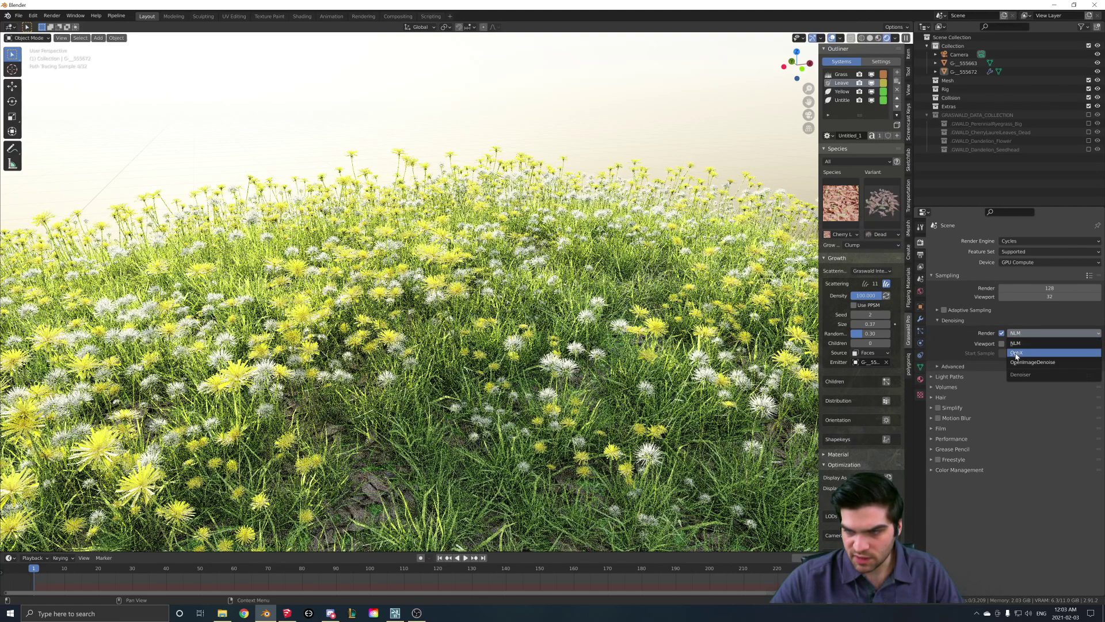
left_click(1013, 356)
middle_click_drag(665, 401, 637, 400)
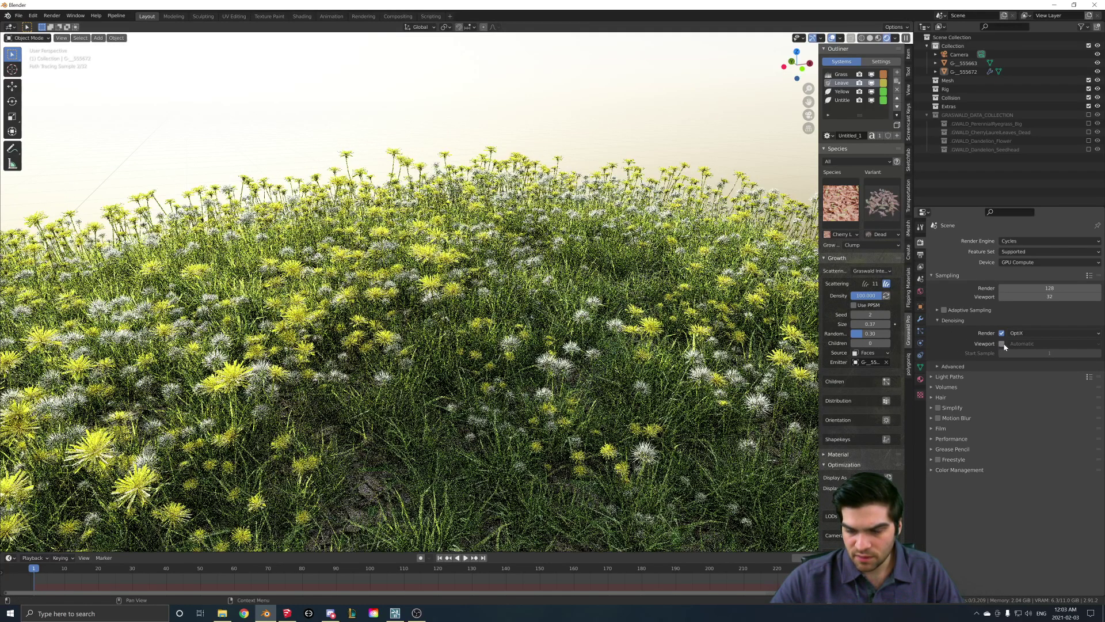
left_click(1002, 343)
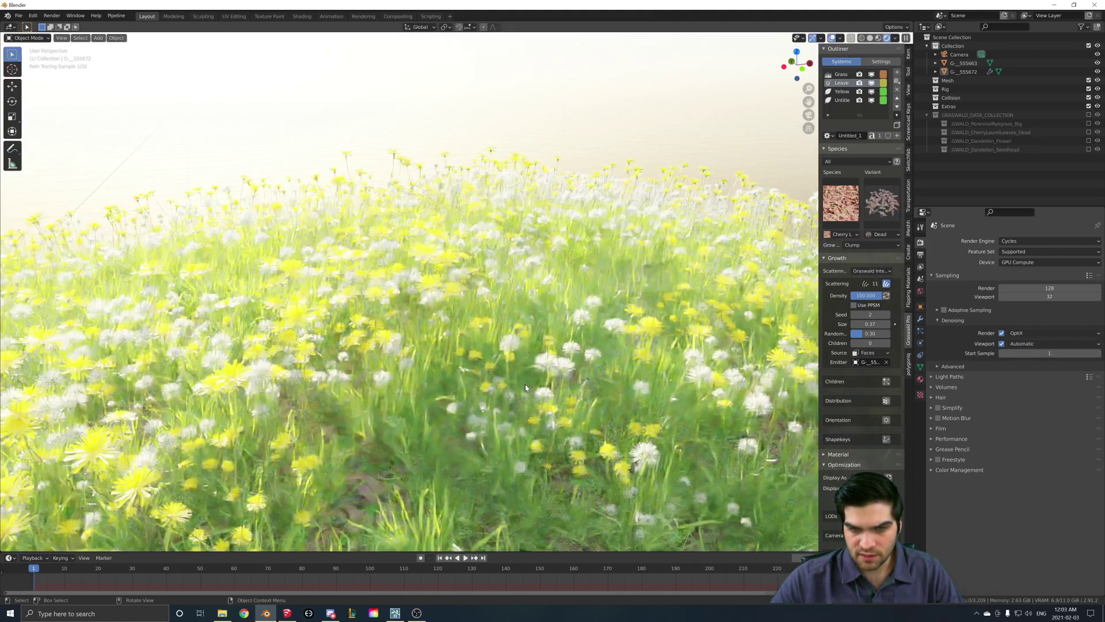
Set the world background strength to 0.5 to tone down the sky lighting.
left_click(920, 291)
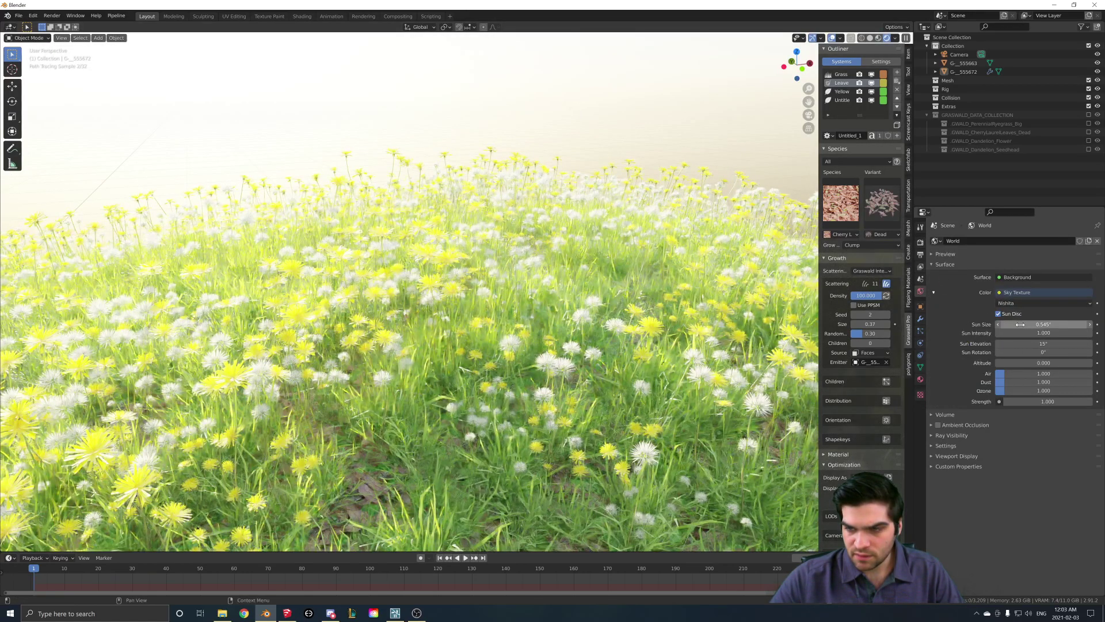
left_click(1044, 402)
type("1.0")
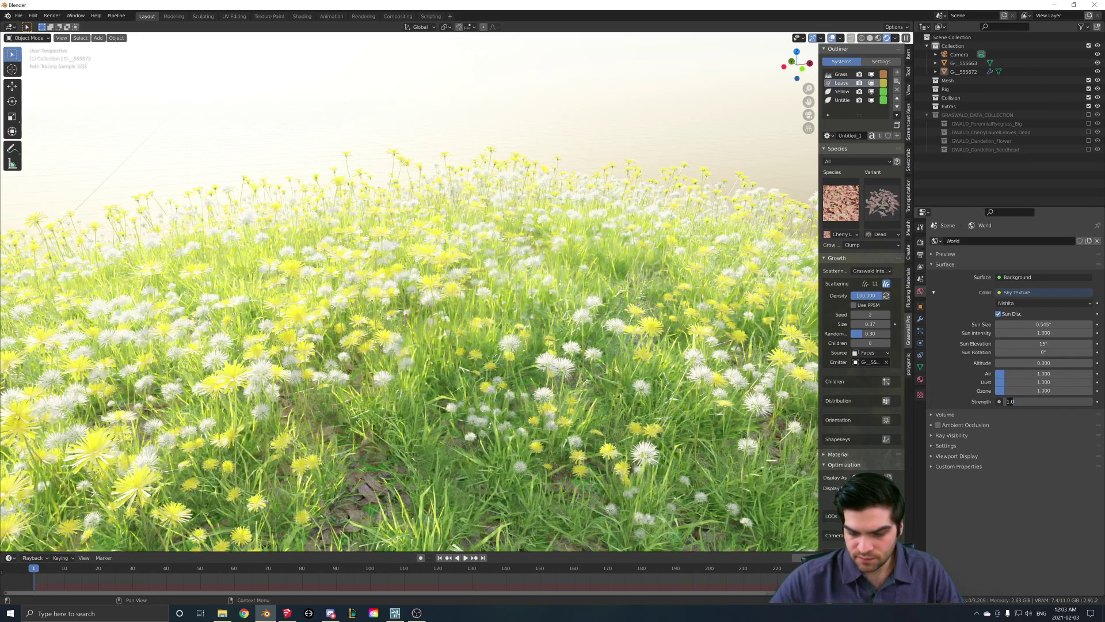
key("Return")
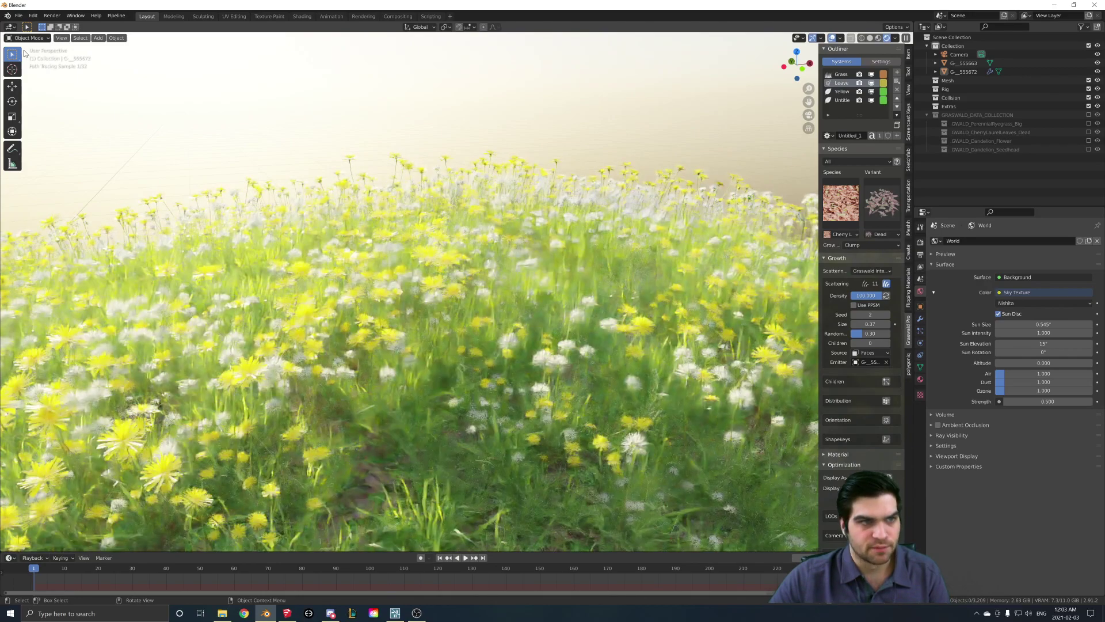
Switch the viewport to Material Preview shading and view the whole meadow from above.
key("z")
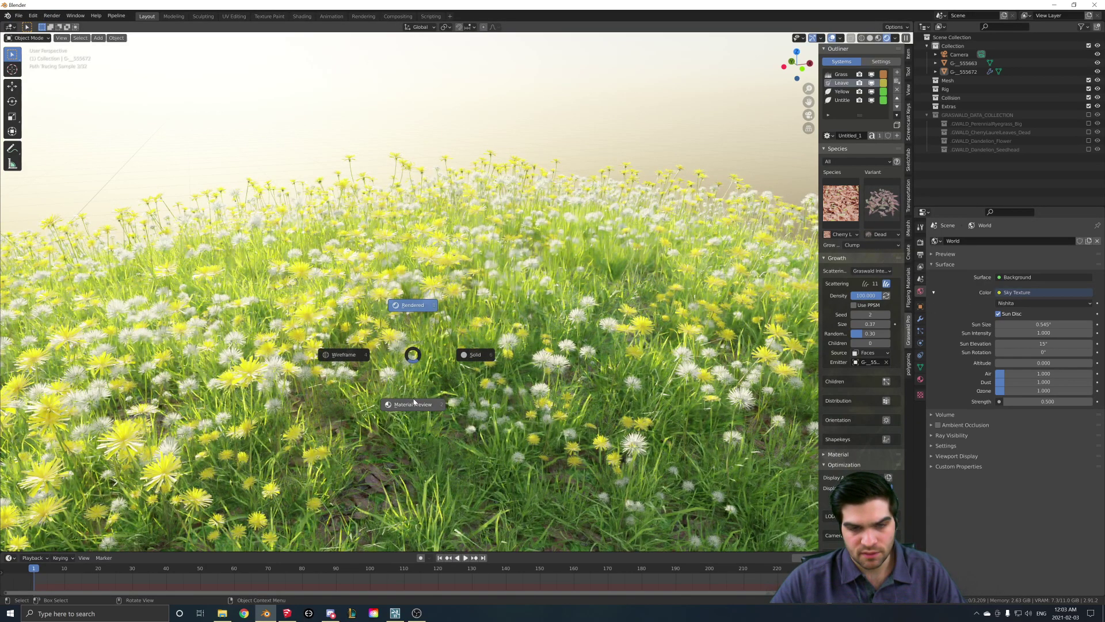
left_click(414, 402)
scroll(395, 279, "down", 5)
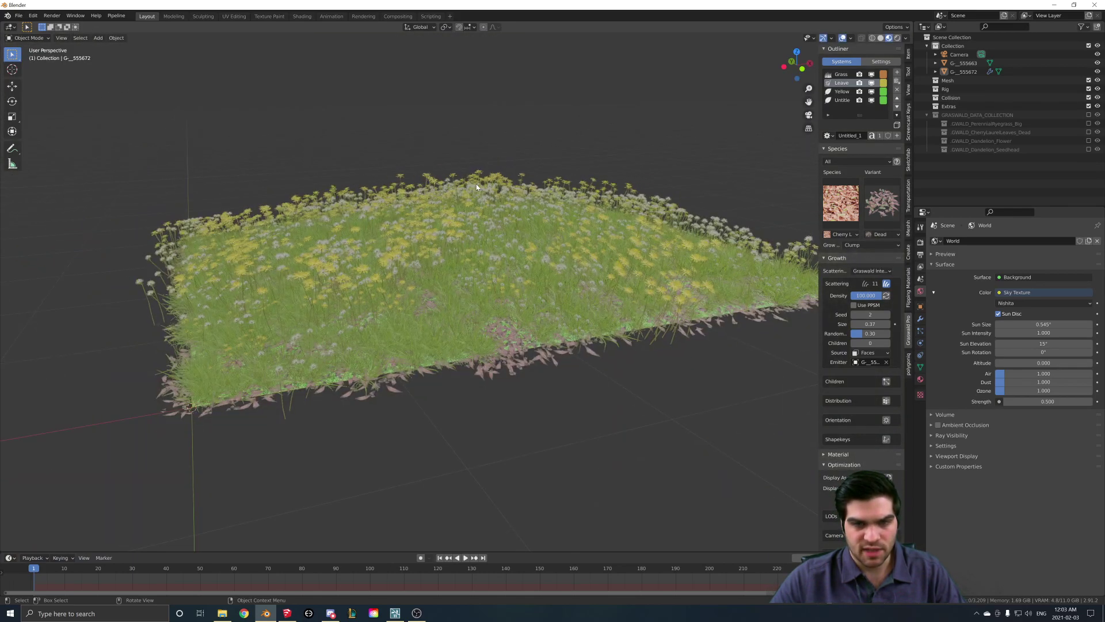
middle_click_drag(475, 184, 483, 344)
Export the meadow scene to the Desktop as an FBX file named Grass.fbx.
left_click(18, 15)
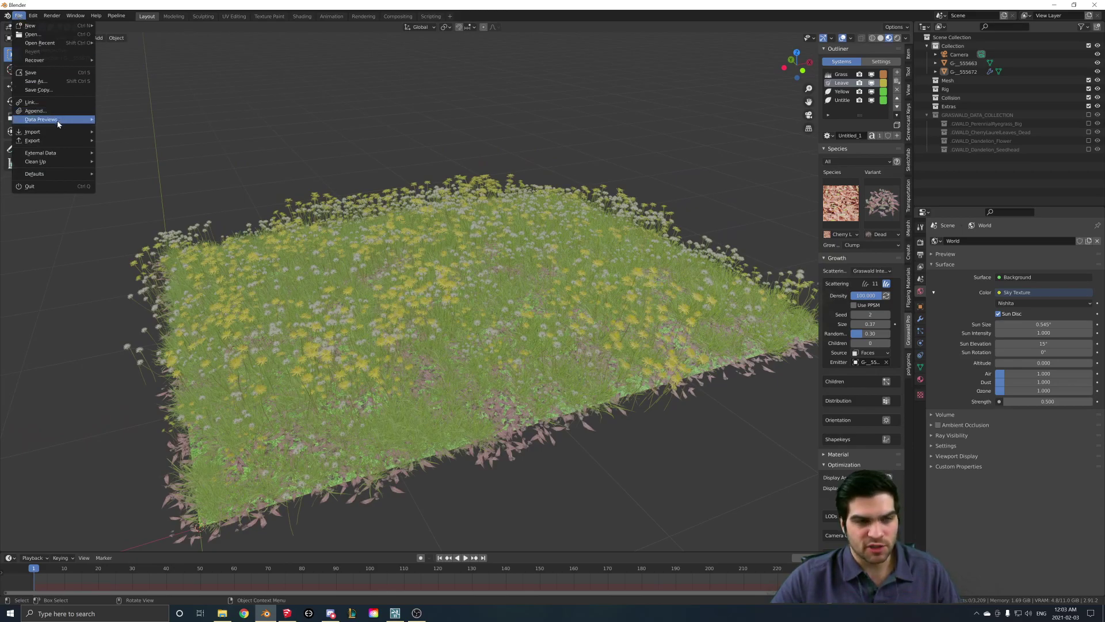
mouse_move(44, 141)
left_click(130, 193)
left_click(353, 270)
left_click_drag(452, 440, 433, 440)
type("Grass.fbx")
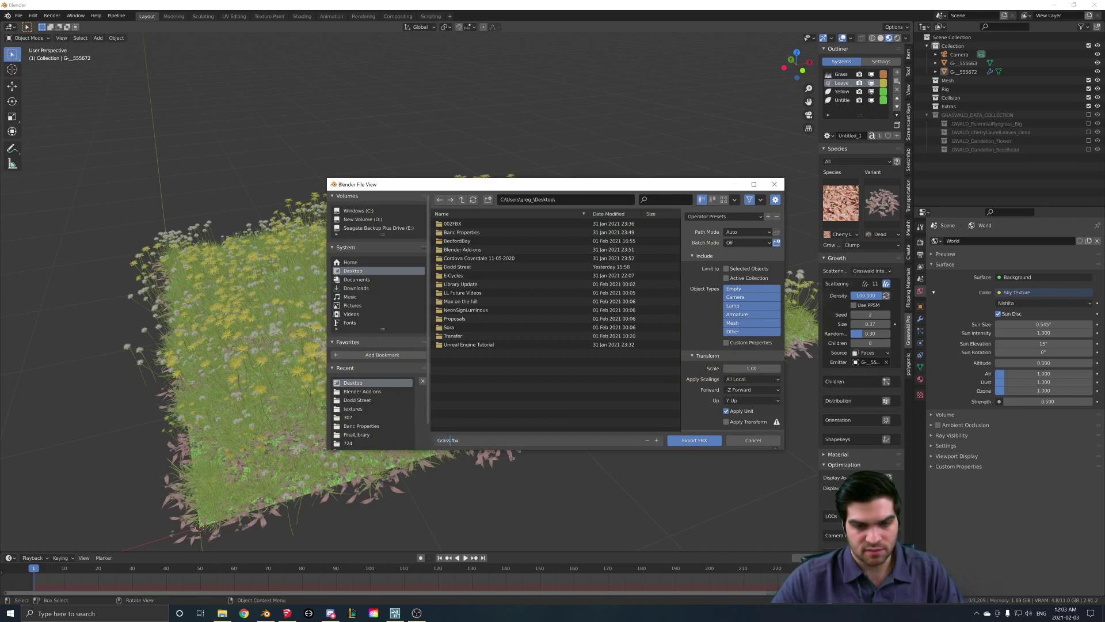
type("s")
scroll(714, 310, "down", 2)
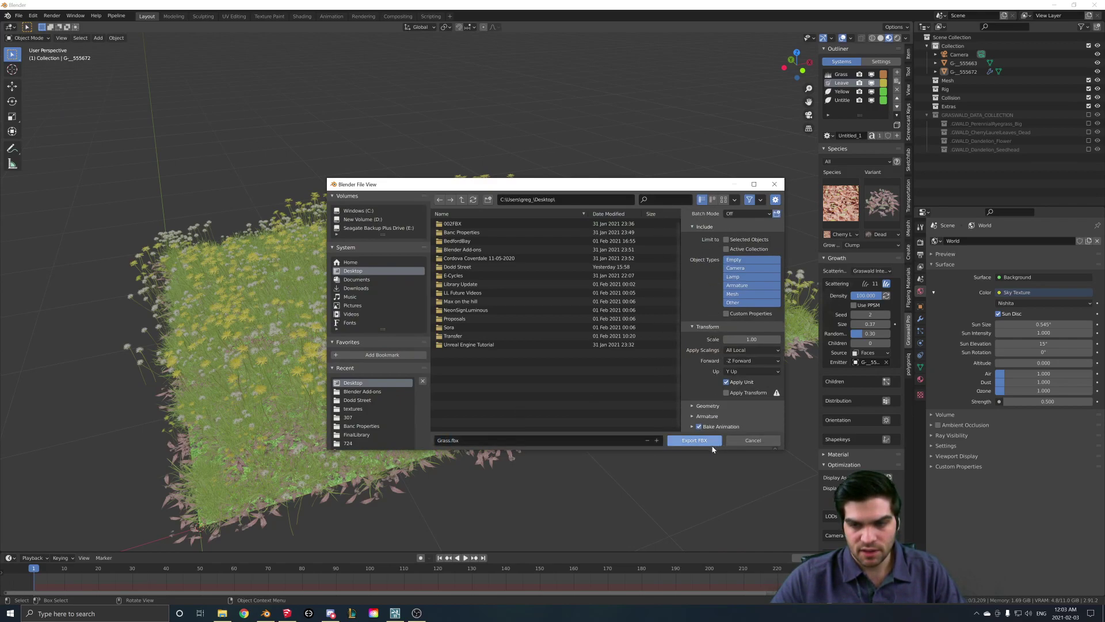
left_click(707, 443)
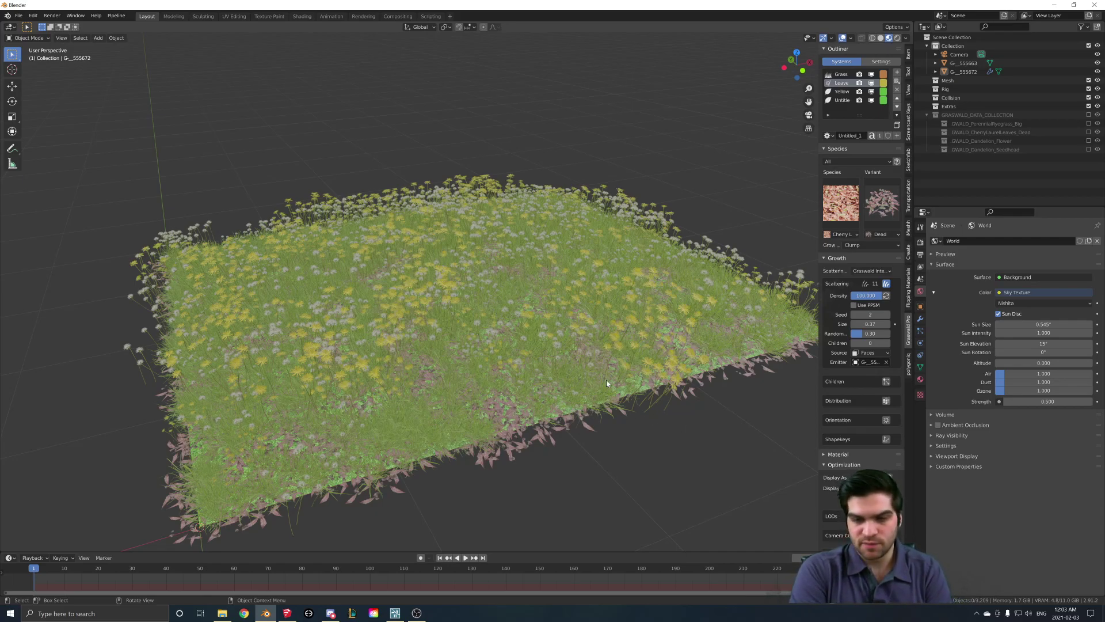
middle_click_drag(607, 379, 601, 386)
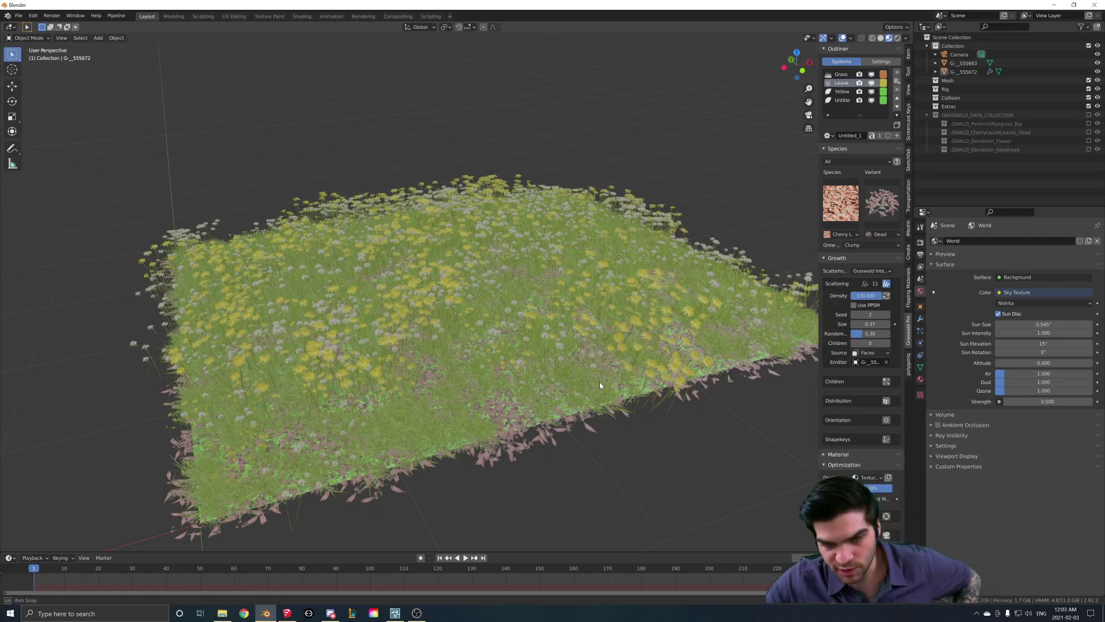
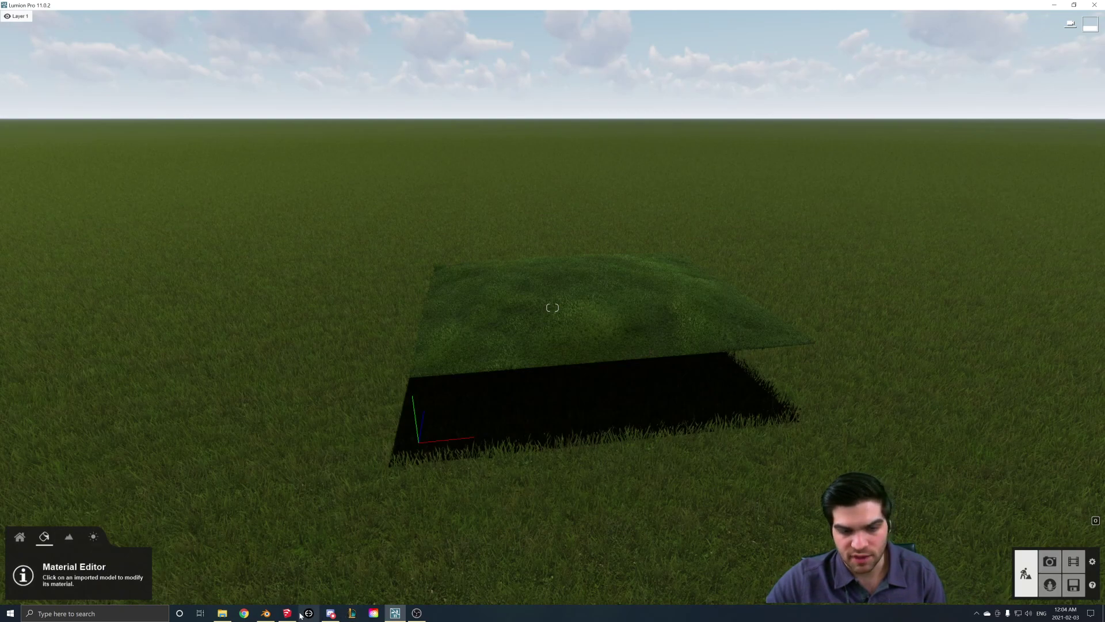
In Lumion, leave the material editing of the old grass terrain and delete that terrain model from the scene.
left_click(293, 613)
left_click(1096, 6)
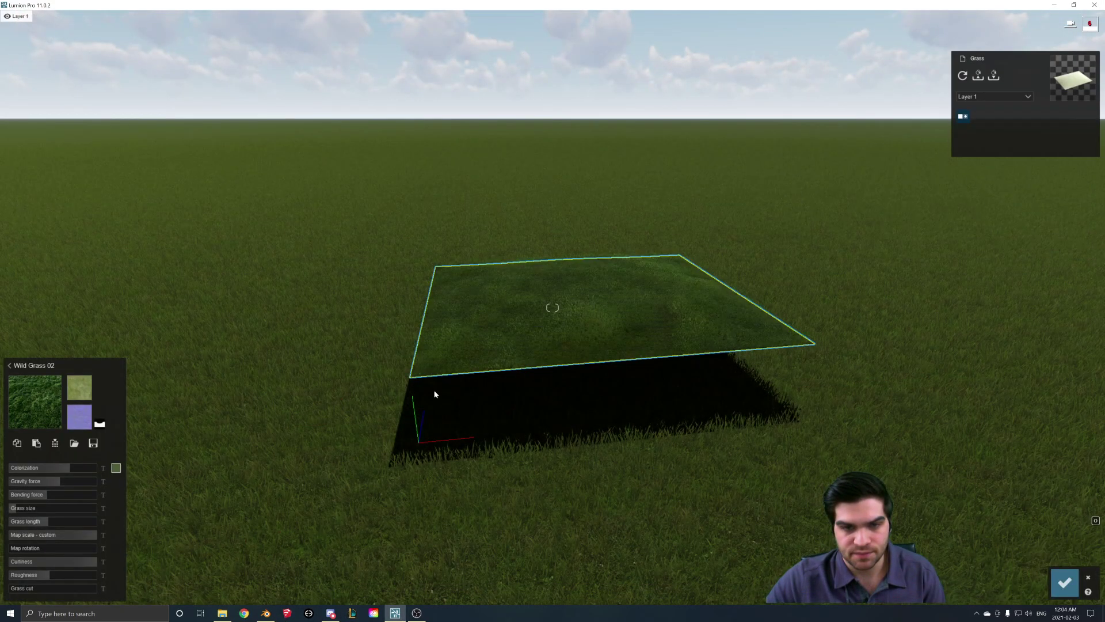
left_click(1064, 582)
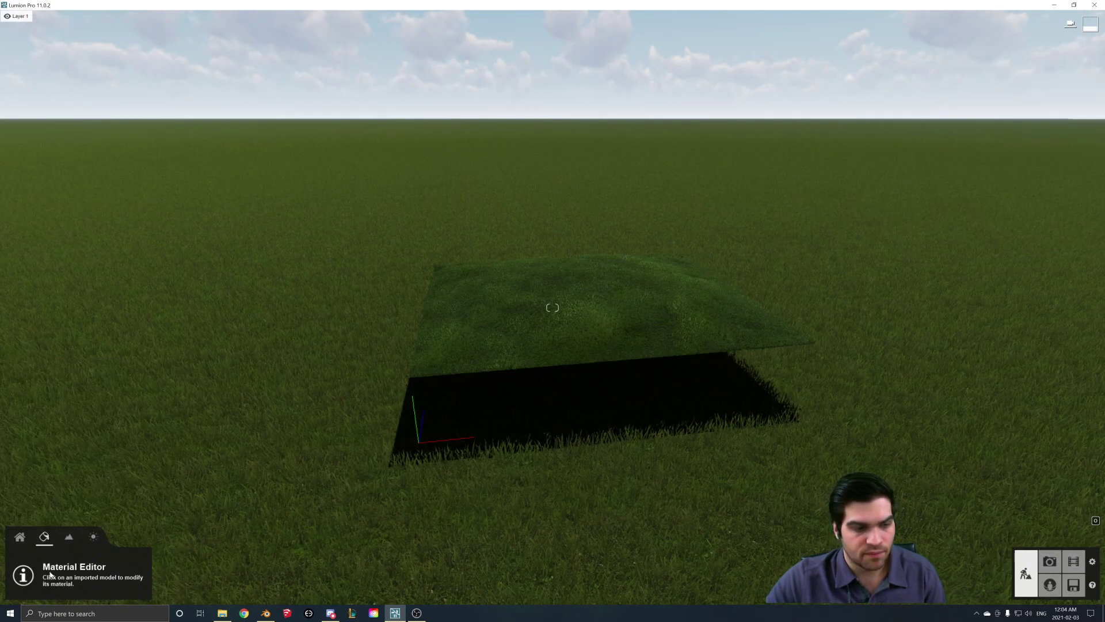
left_click(278, 561)
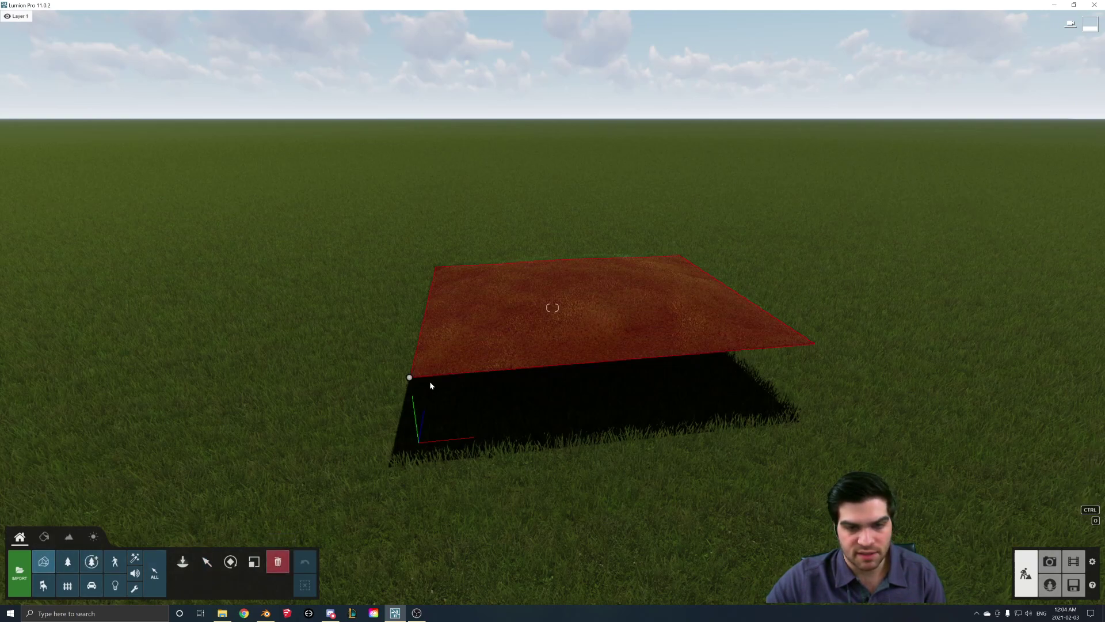
left_click(413, 379)
Import Grass.fbx from the Desktop as a new model named Grass25 in the Main category.
left_click(30, 572)
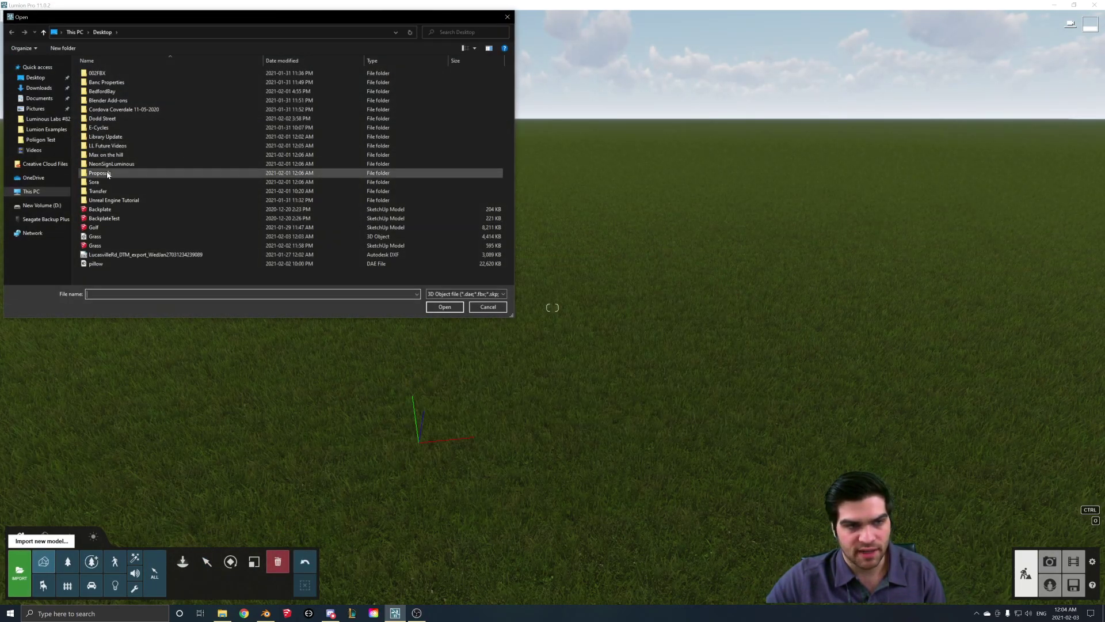
left_click(36, 77)
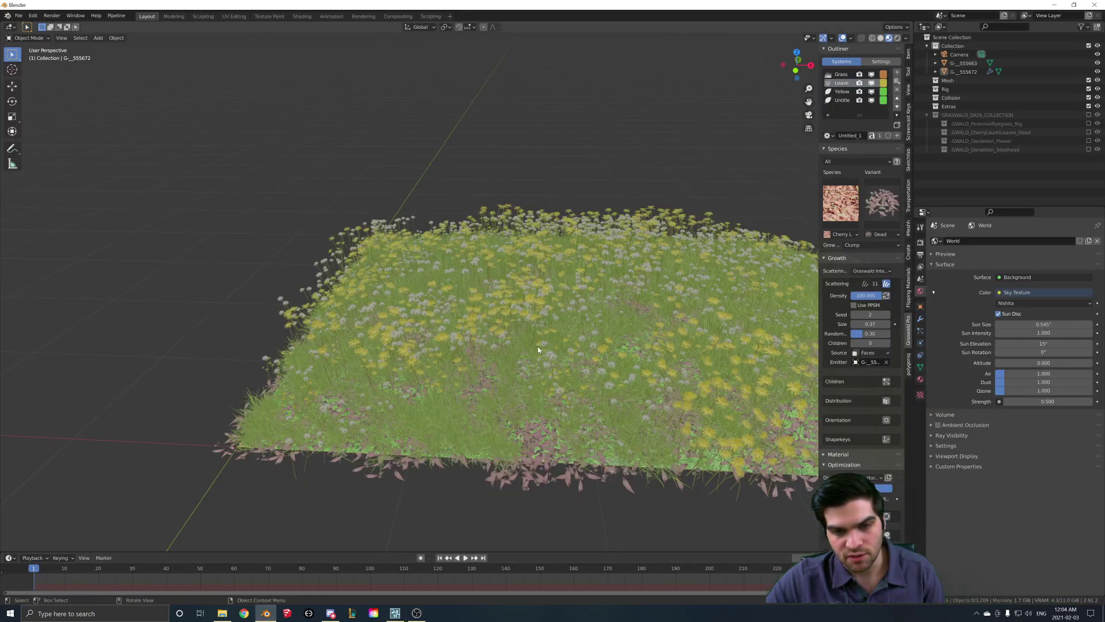
left_click(394, 613)
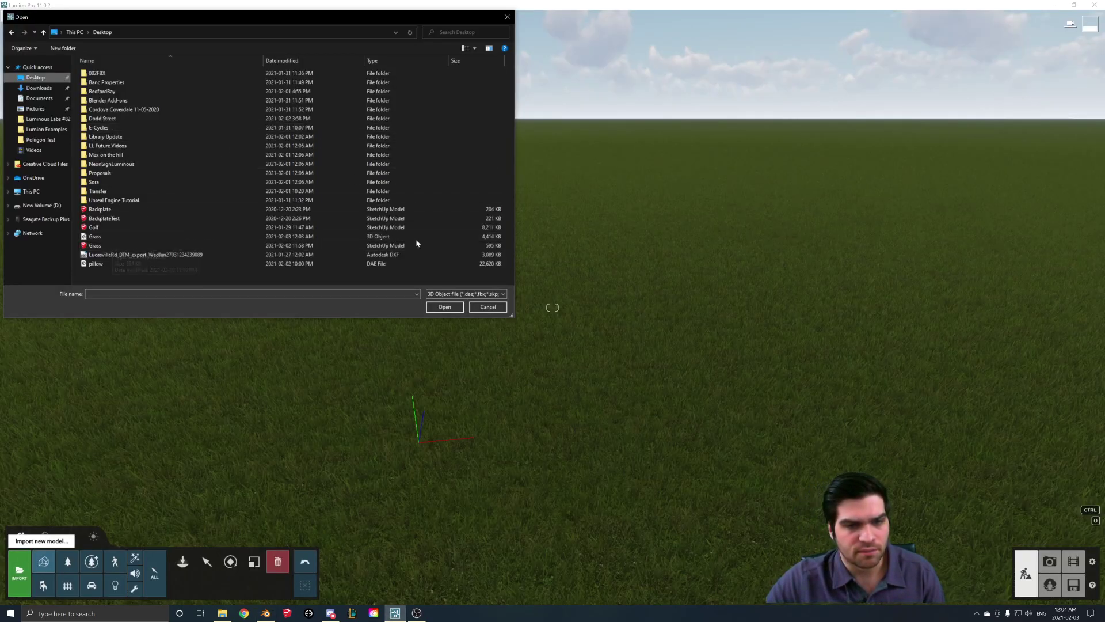
left_click(477, 294)
left_click(467, 303)
left_click(46, 78)
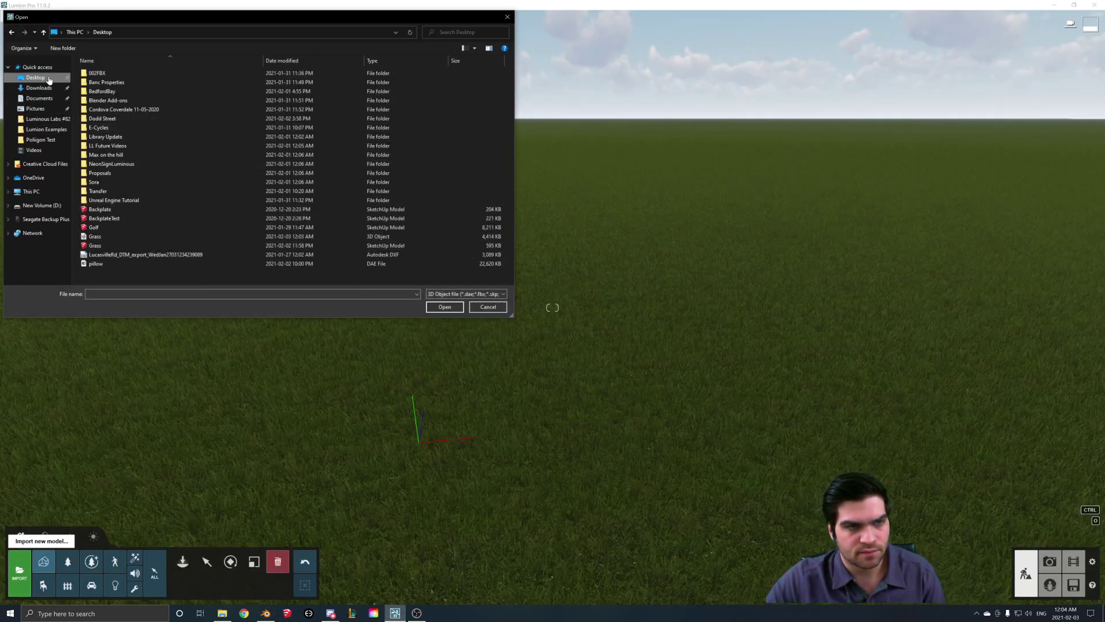
double_click(95, 236)
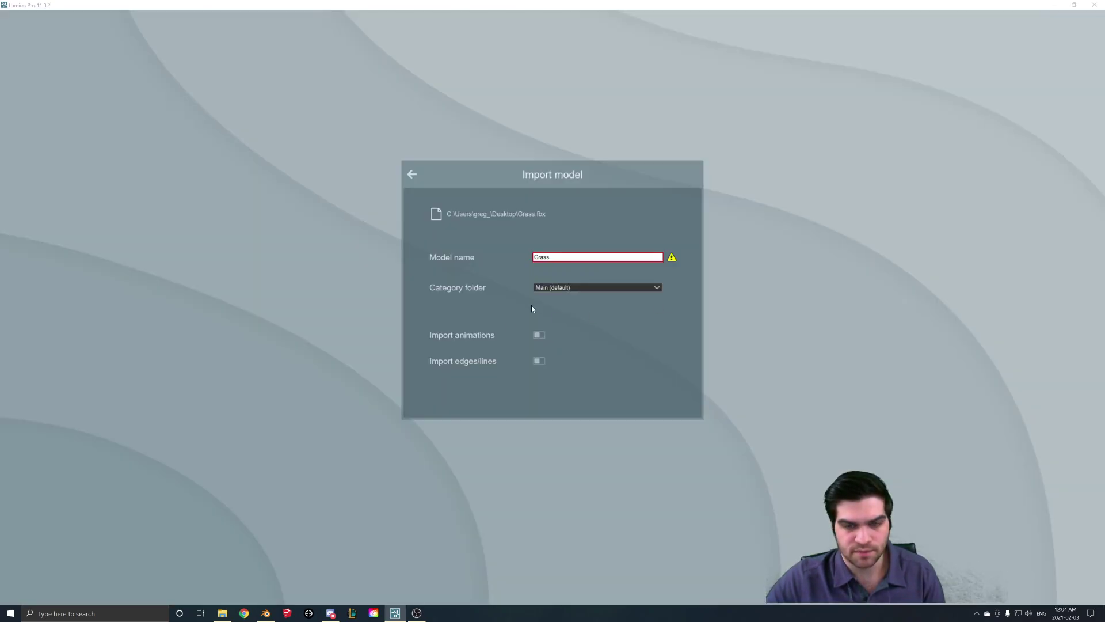
type("25")
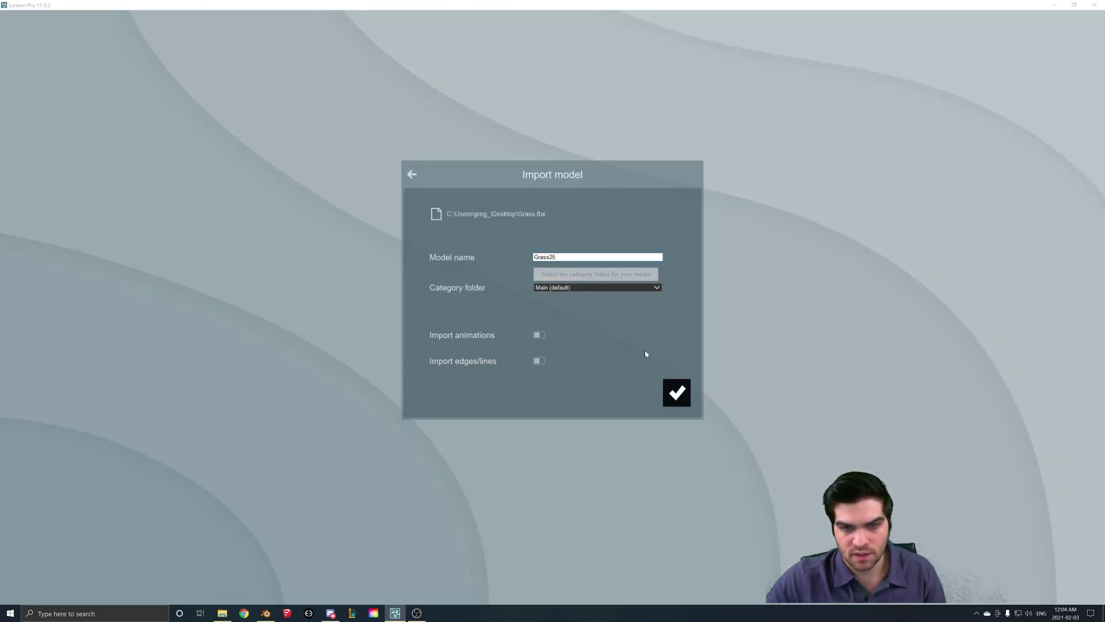
left_click(677, 392)
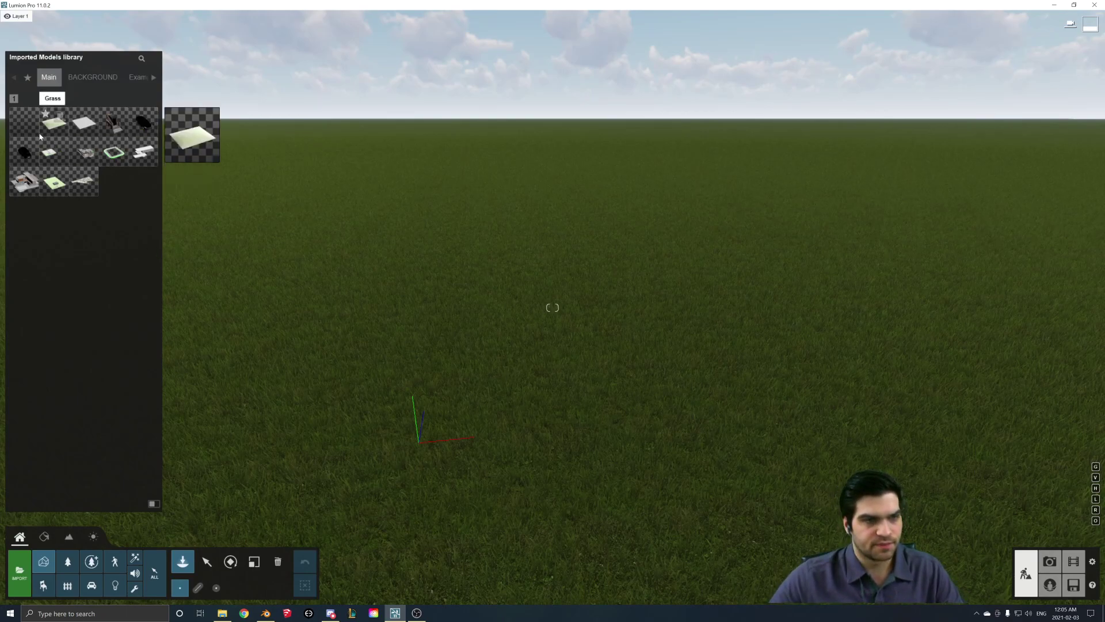
Place the Grass25 model on the Lumion ground and raise it slightly above the surface.
mouse_move(49, 130)
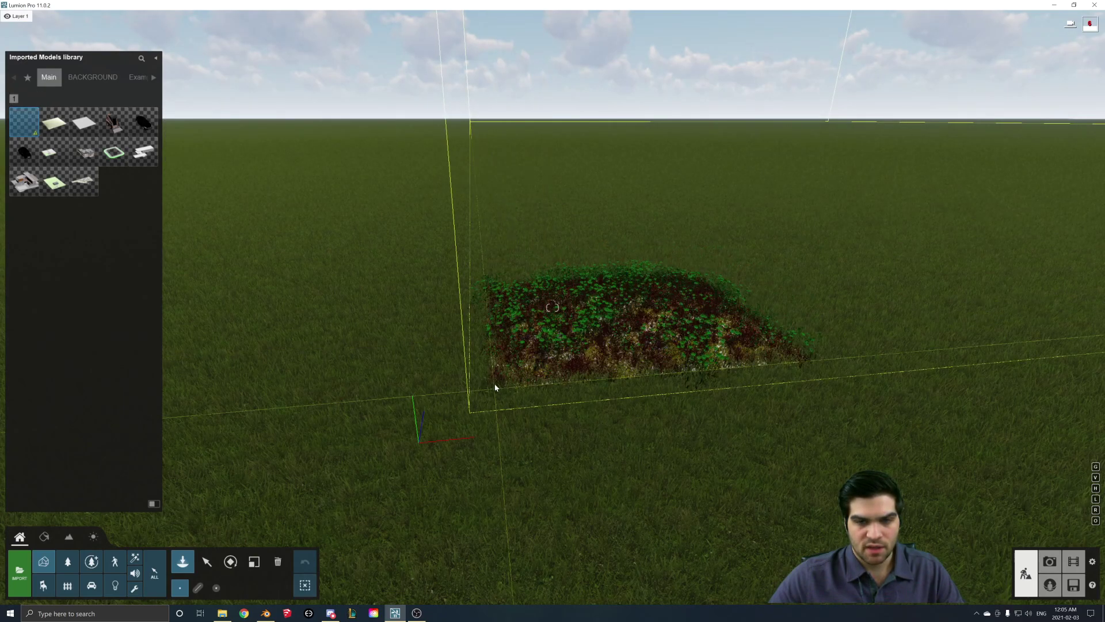
left_click(494, 387)
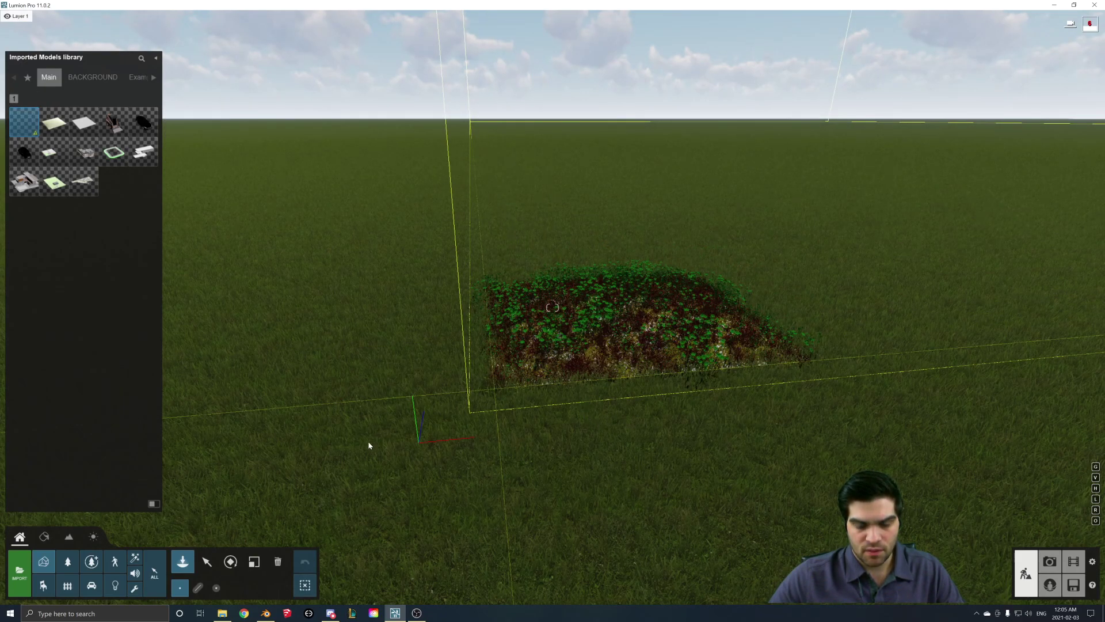
left_click(208, 563)
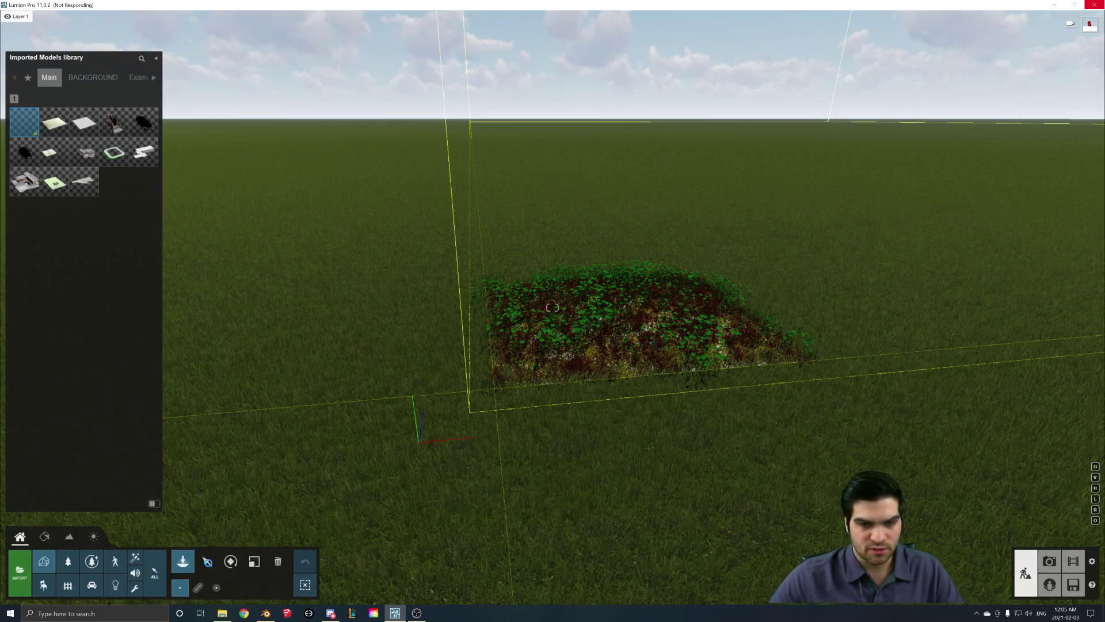
left_click(621, 364)
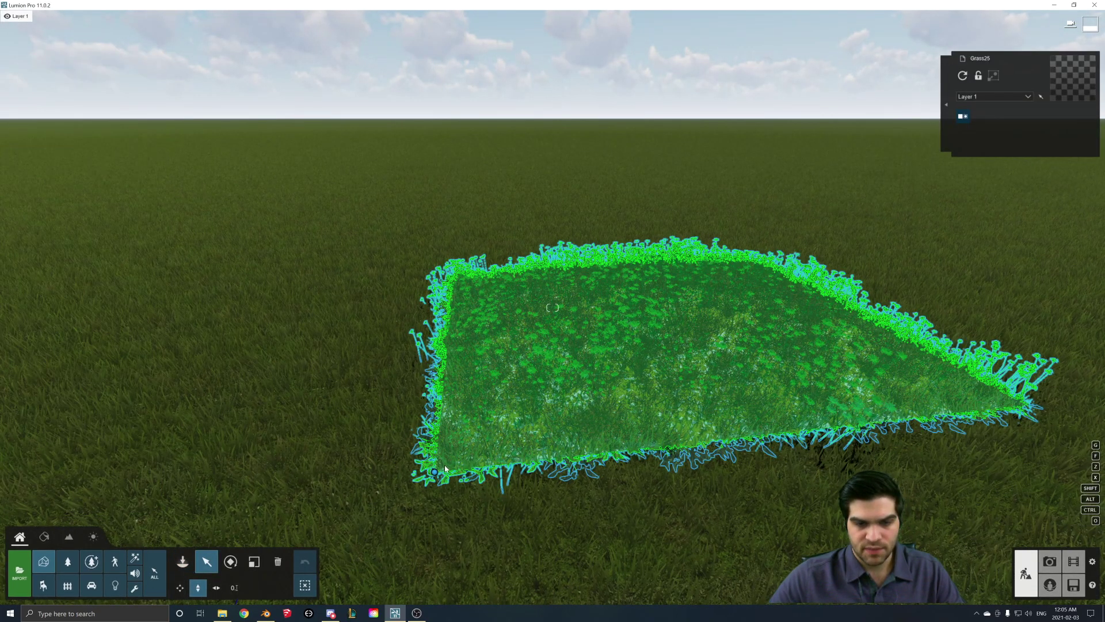
left_click_drag(434, 472, 437, 447)
Start material editing on the Grass25 model and assign the Standard material to its dandelions.
right_click_drag(436, 447, 518, 403)
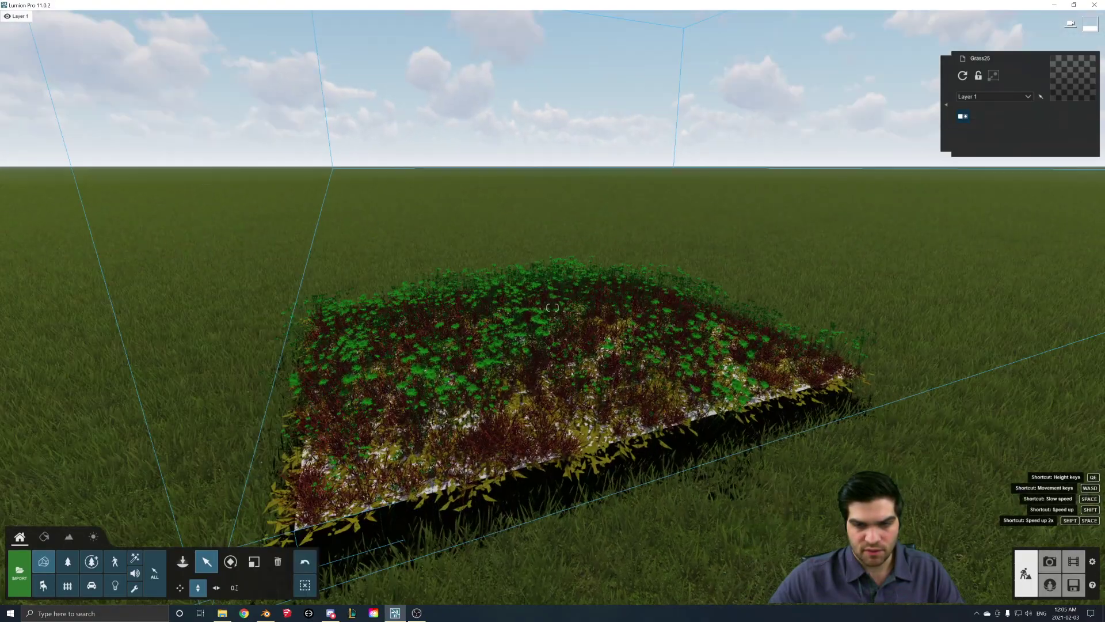
key("w")
right_click_drag(507, 310, 508, 413)
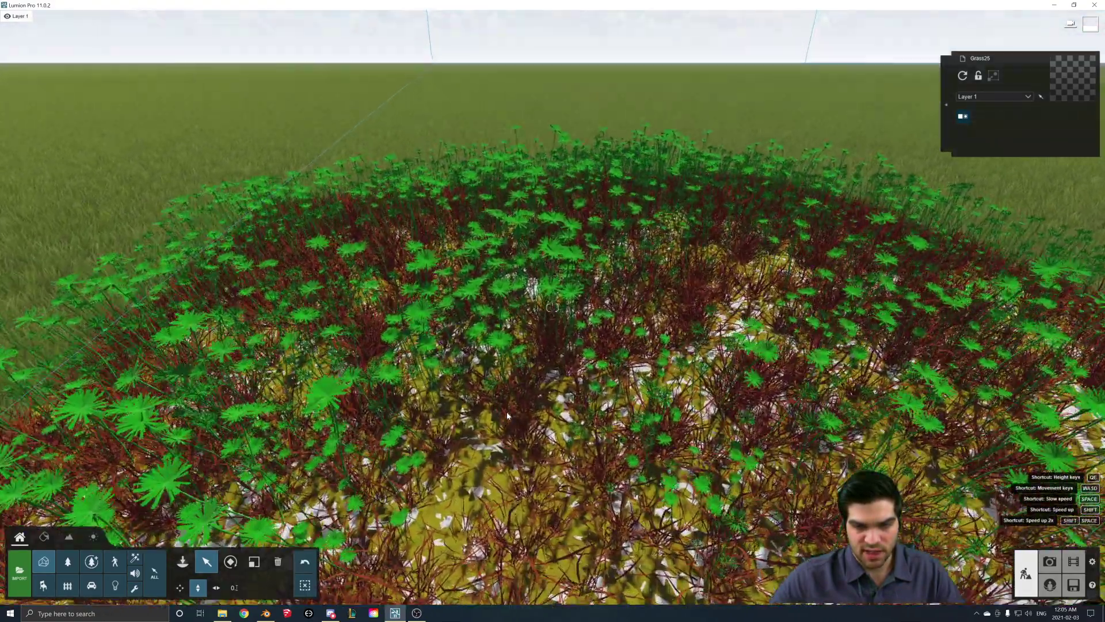
key("s")
left_click(45, 536)
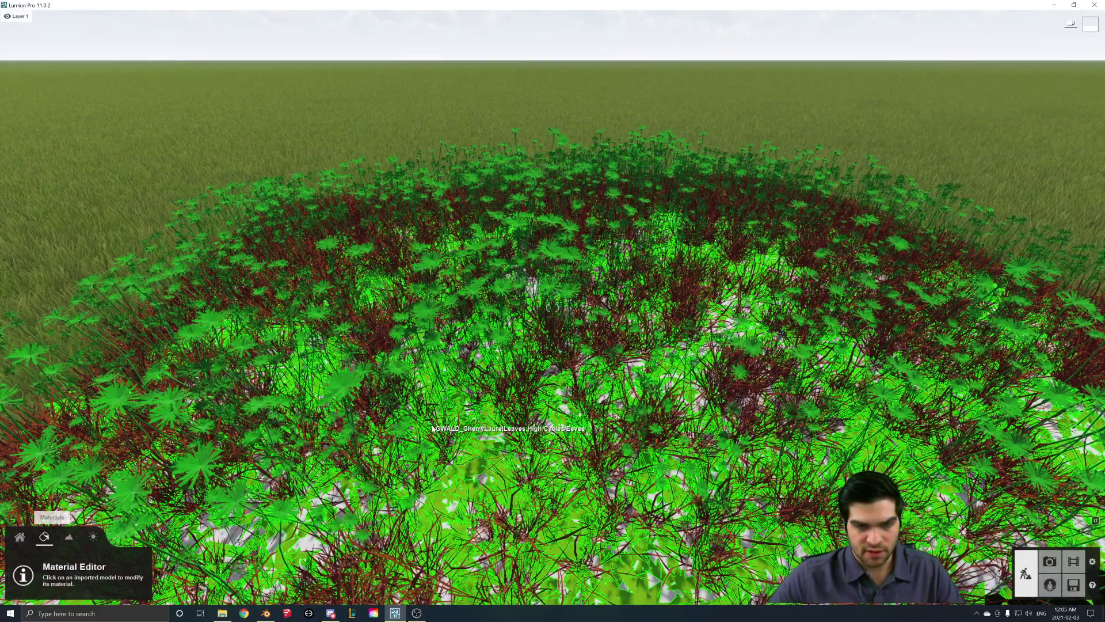
left_click(431, 345)
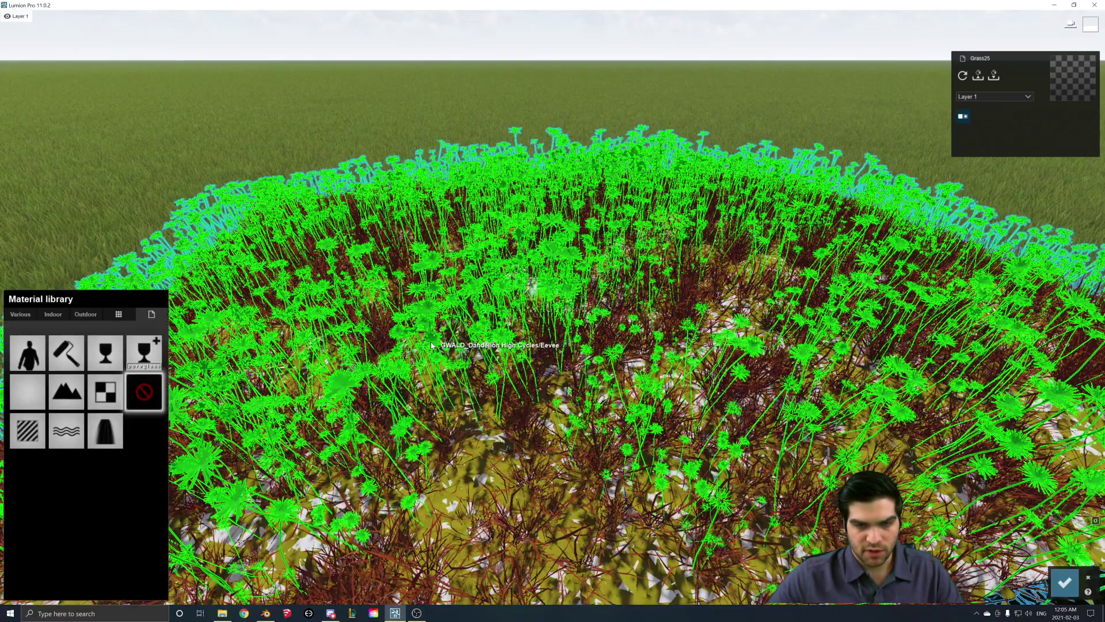
left_click(28, 429)
Load Dandelion_COLOR from the Weeds > Dandelion folder of the Graswald Asset Library as the dandelion material's color map.
left_click(81, 354)
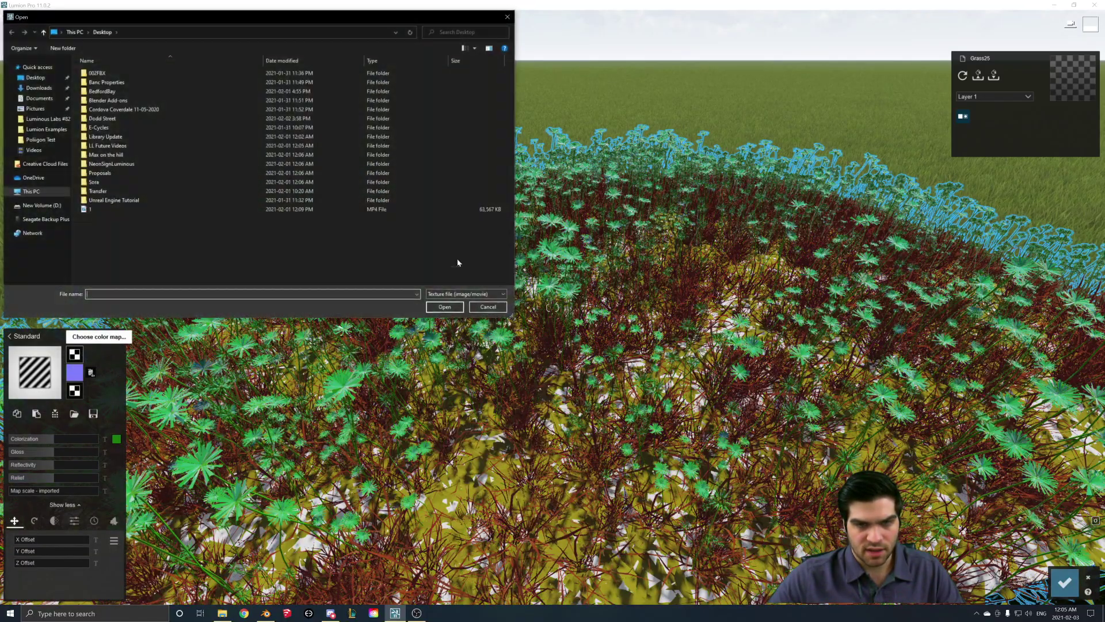
double_click(104, 100)
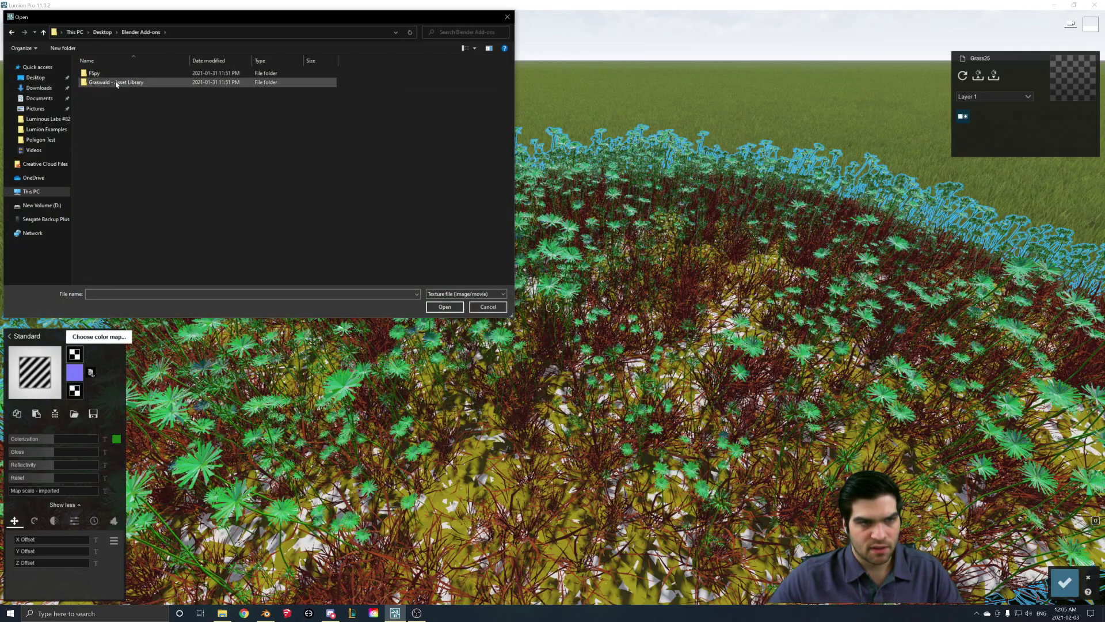
double_click(107, 73)
double_click(106, 73)
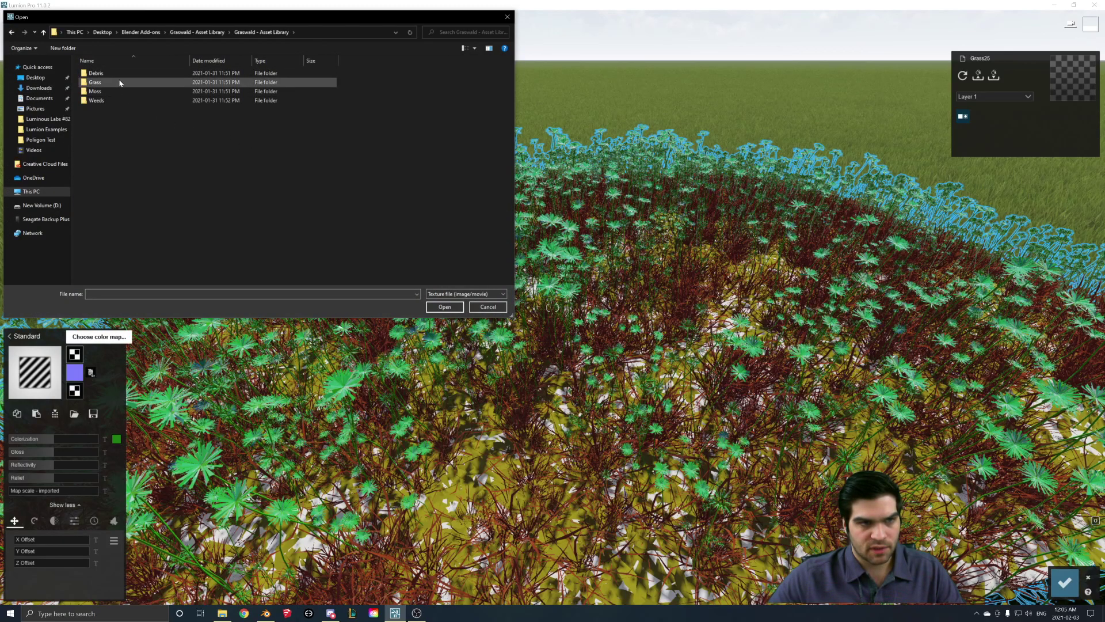
left_click_drag(196, 18, 183, 54)
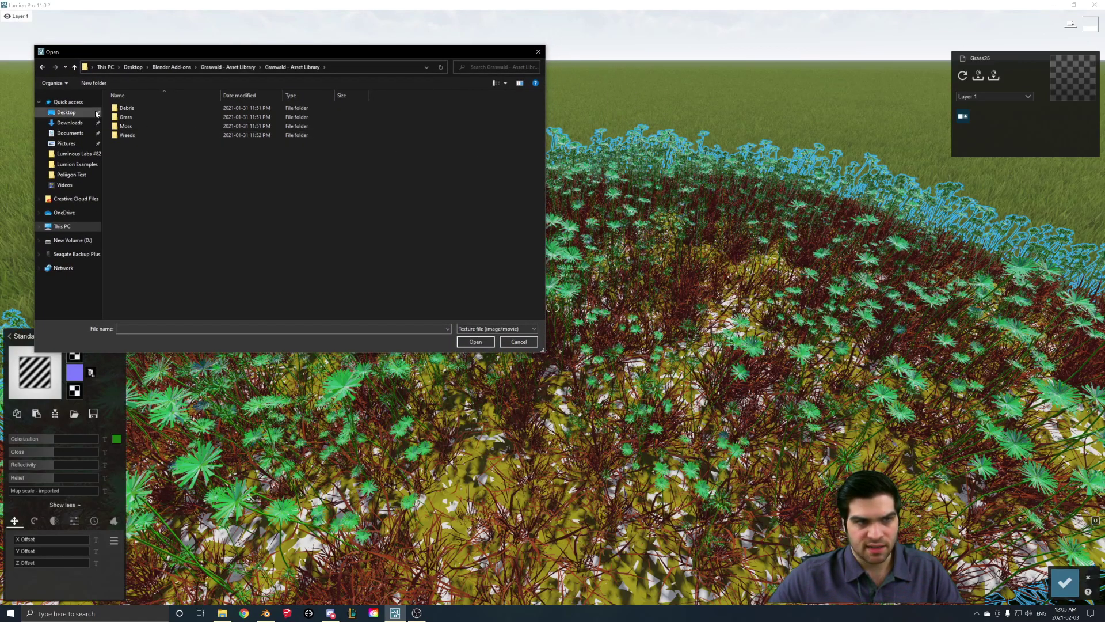
double_click(131, 136)
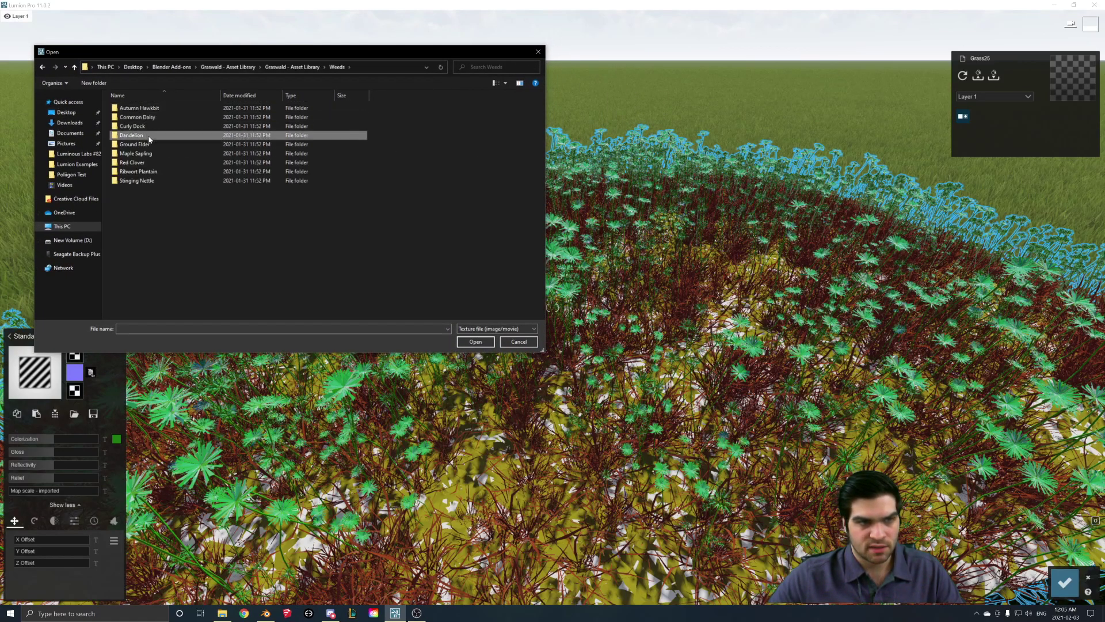
double_click(149, 138)
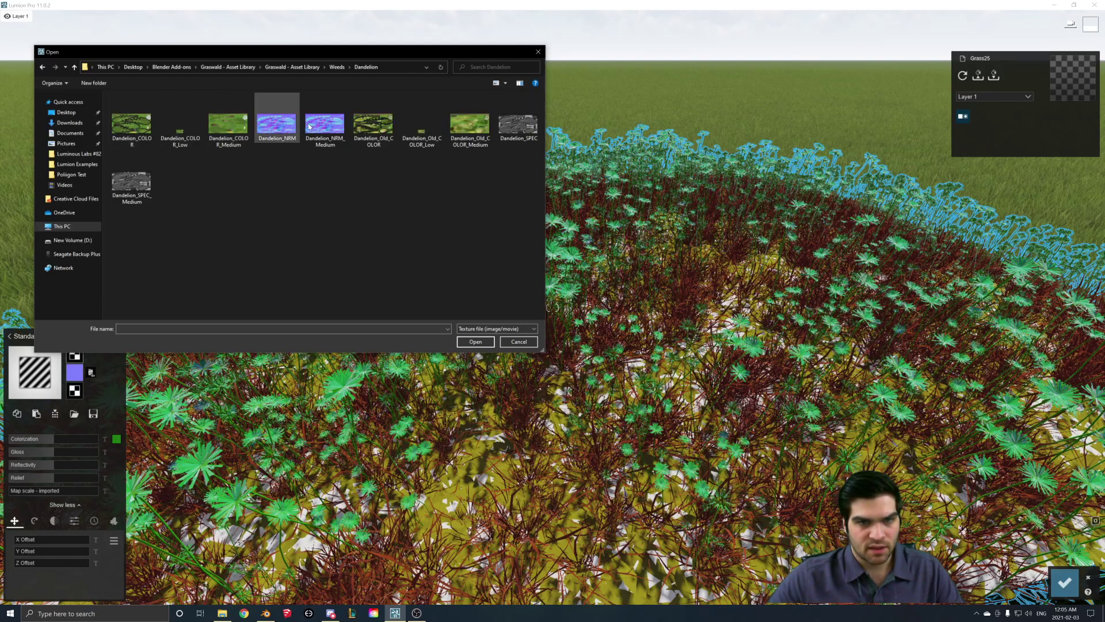
double_click(142, 130)
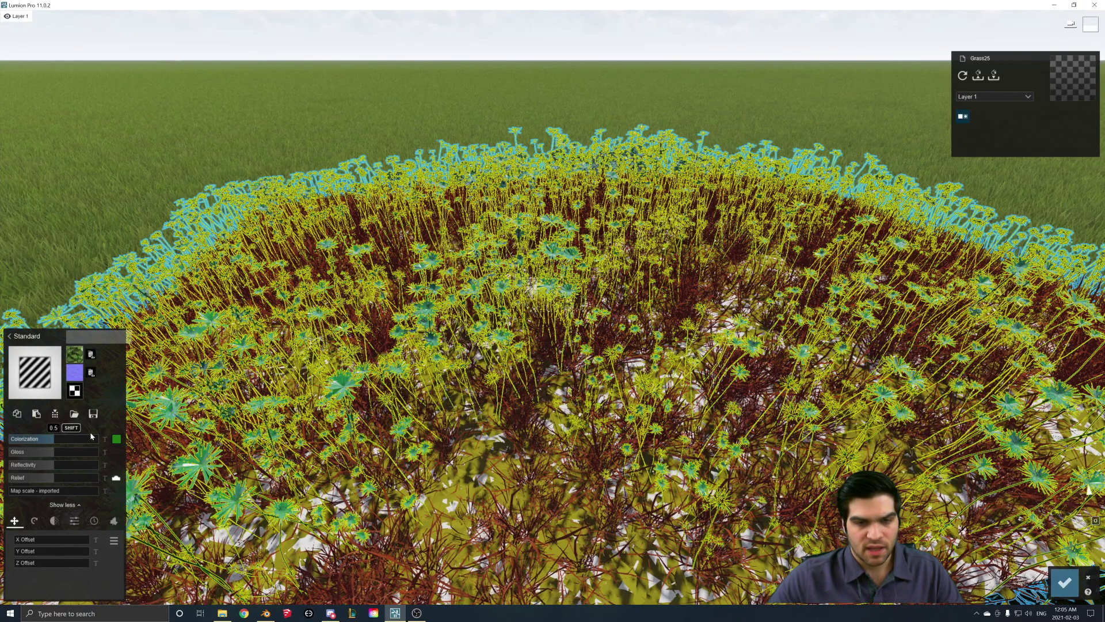
Reduce the dandelion material's colorization to zero and lower its gloss and reflectivity.
left_click_drag(54, 441, 8, 440)
key("w")
right_click_drag(382, 417, 382, 397)
key("s")
left_click_drag(54, 453, 36, 452)
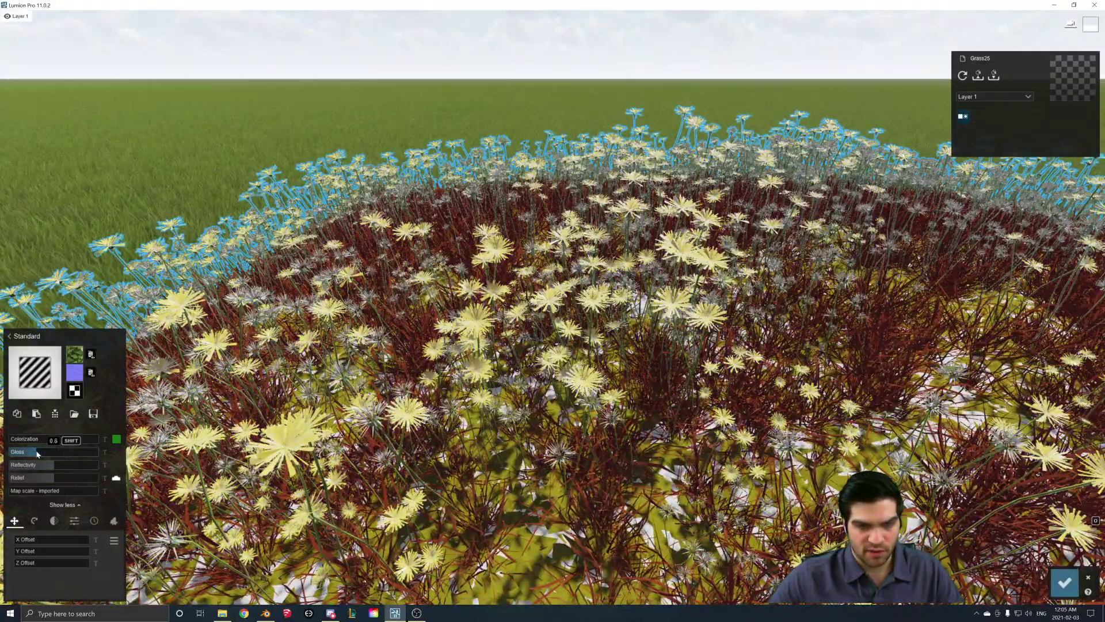
left_click(36, 465)
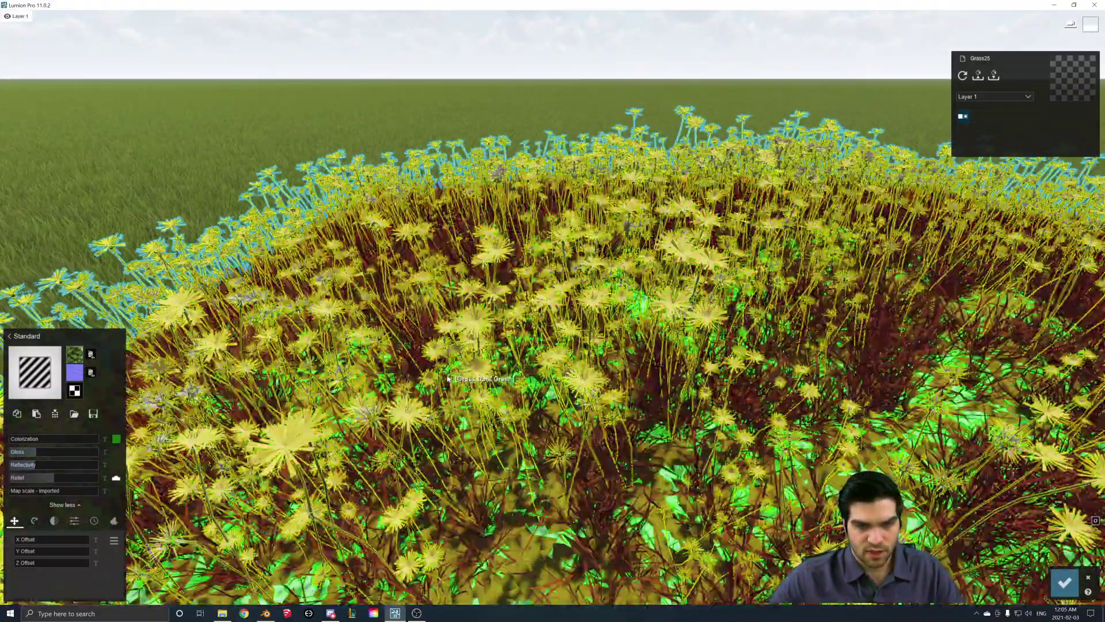
Select the Perennial Ryegrass surface of the meadow and assign it the Standard material.
right_click_drag(173, 229, 236, 228)
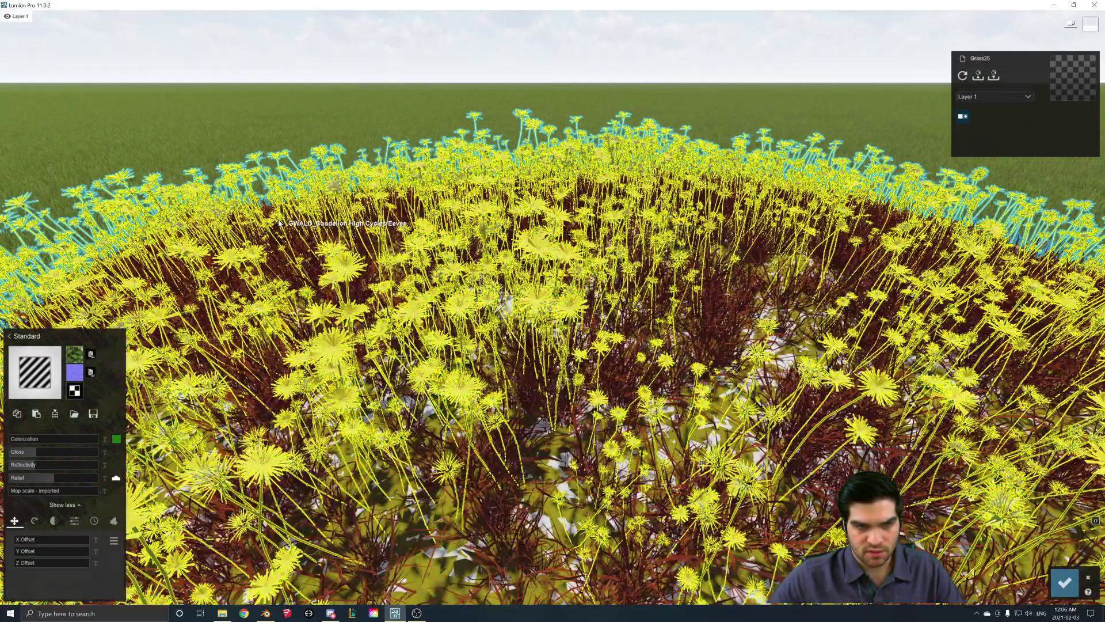
key("w")
right_click_drag(278, 223, 581, 333)
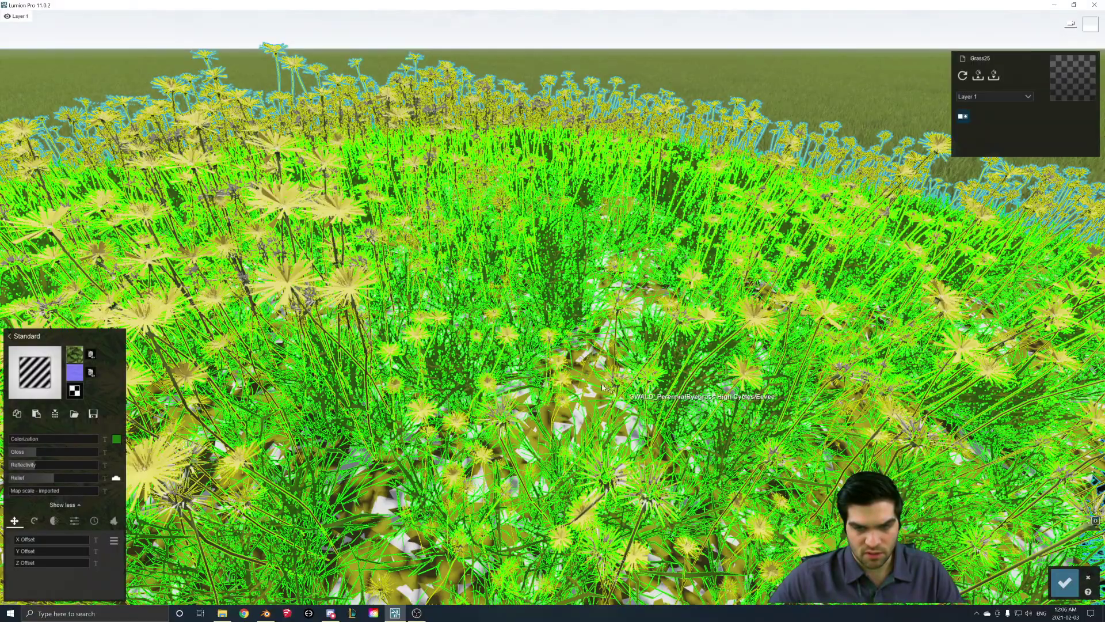
key("s")
right_click_drag(628, 394, 521, 407)
scroll(525, 410, "up", 5)
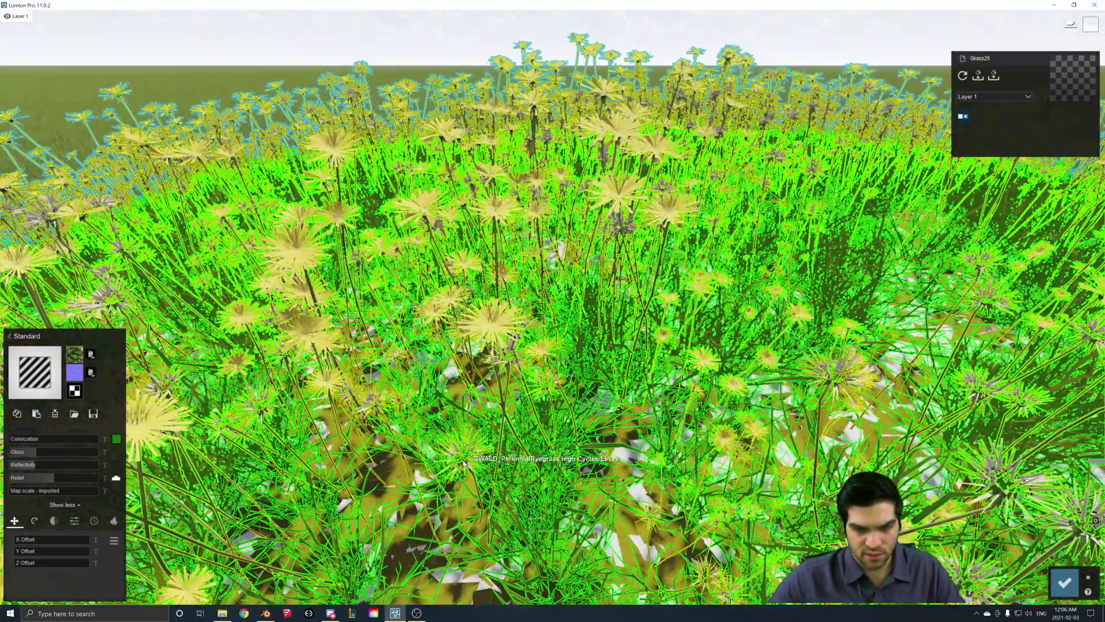
scroll(470, 461, "down", 5)
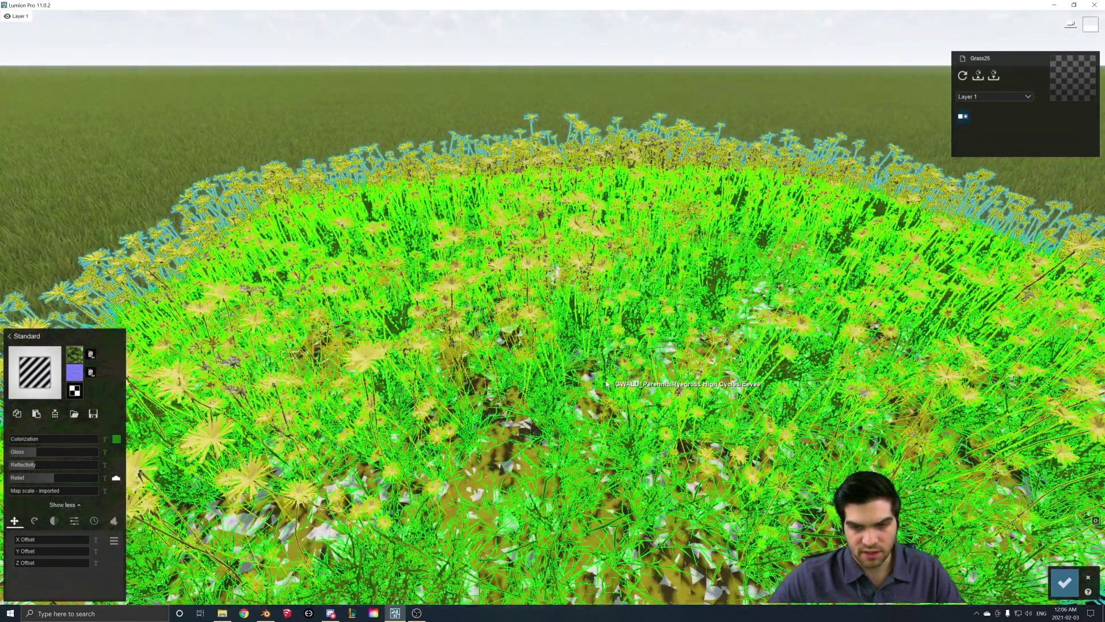
left_click(595, 385)
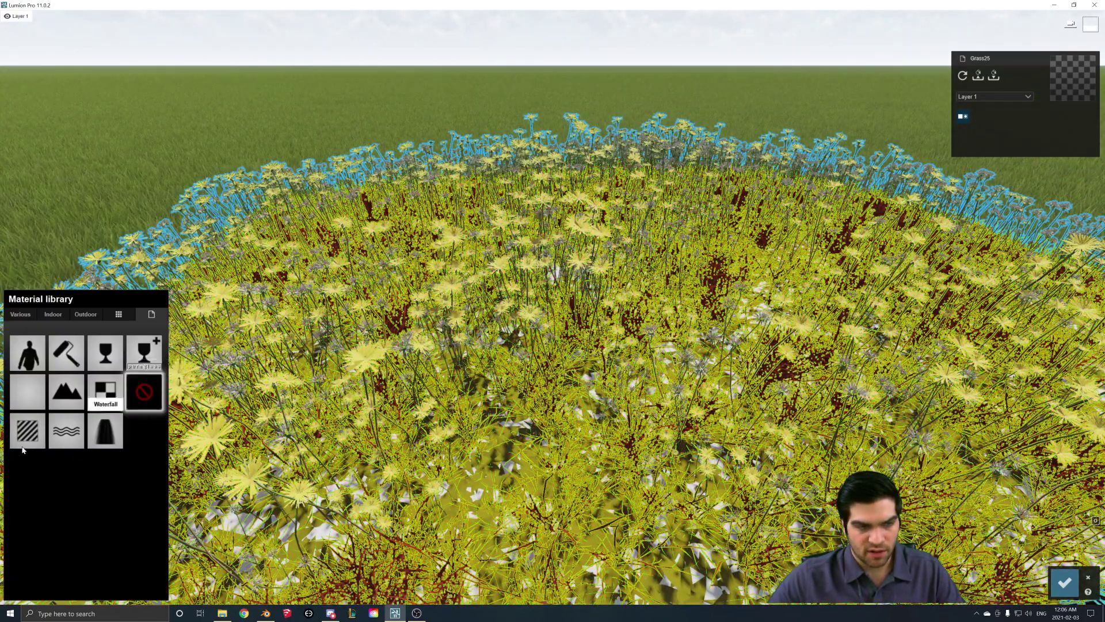
left_click(27, 391)
Check the grass species in Blender, and load PerennialRyegrass_COLOR from the Graswald Grass > Perennial Ryegrass folder as the ryegrass color map in Lumion.
left_click(35, 373)
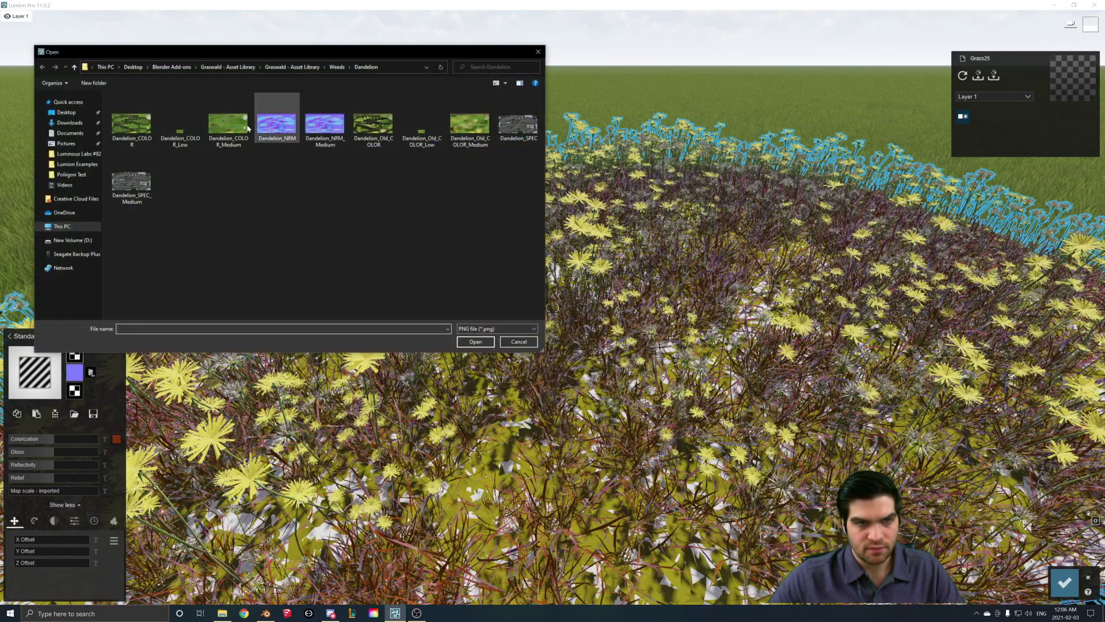
left_click(291, 67)
left_click(238, 68)
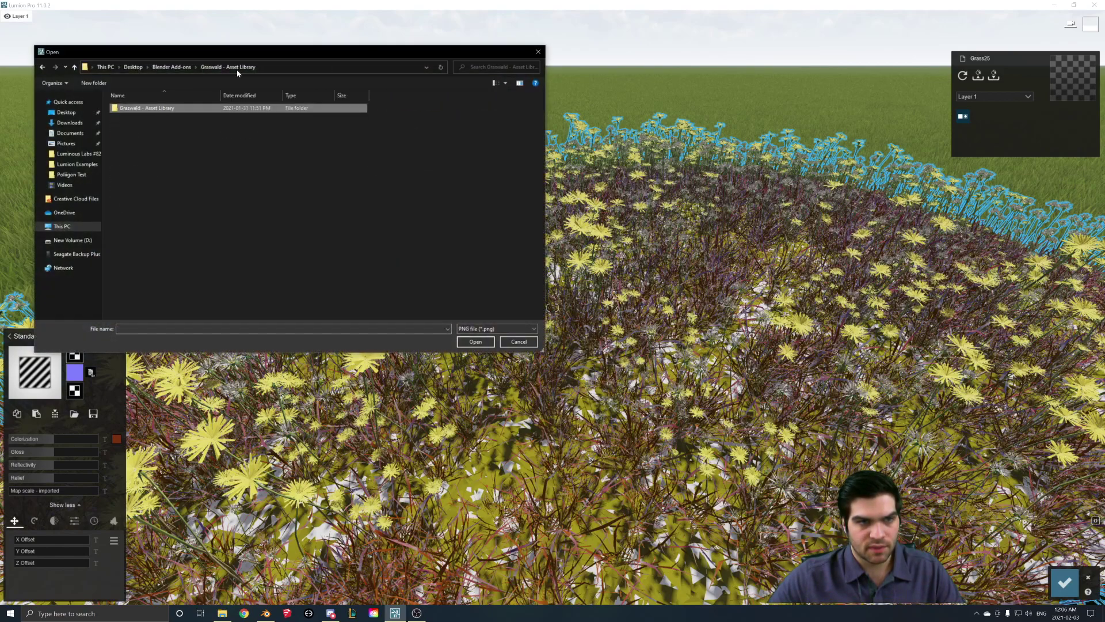
double_click(158, 108)
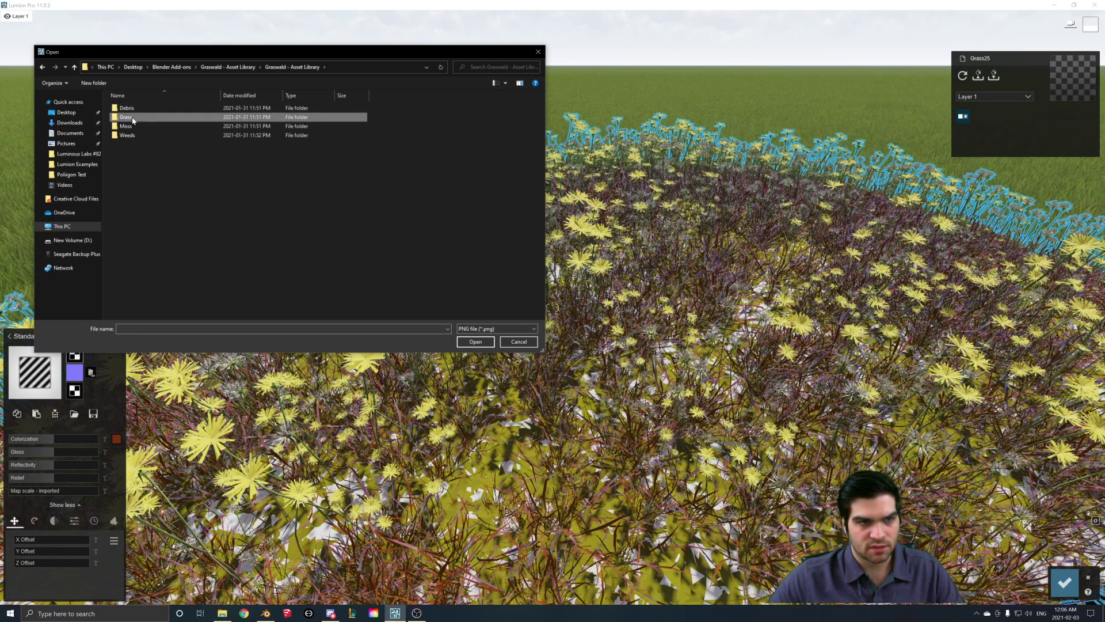
double_click(141, 117)
left_click(265, 613)
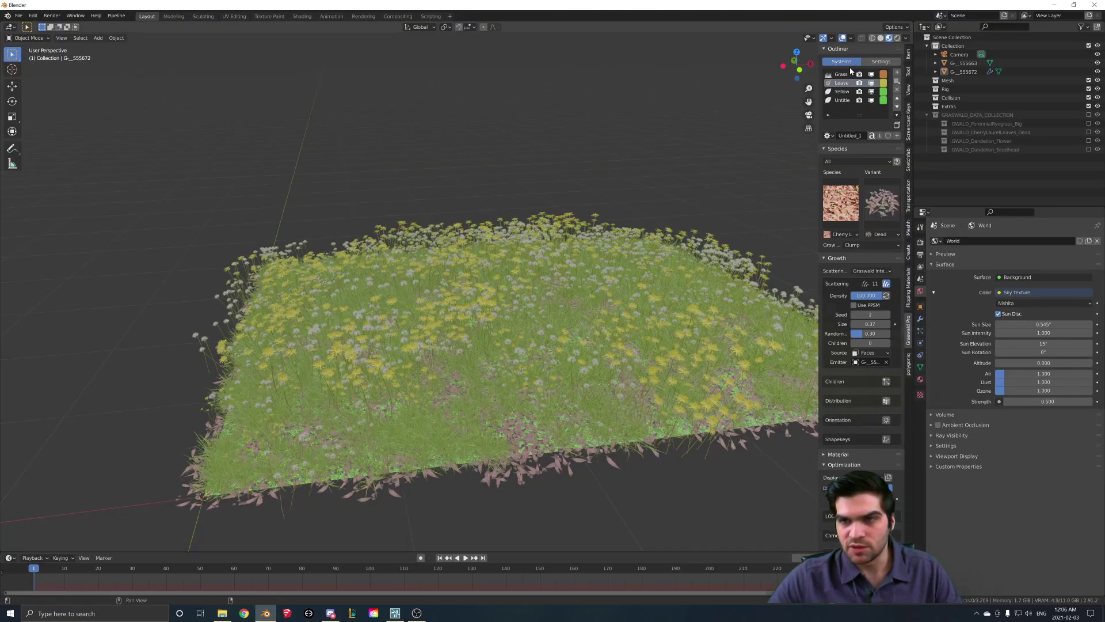
left_click(846, 235)
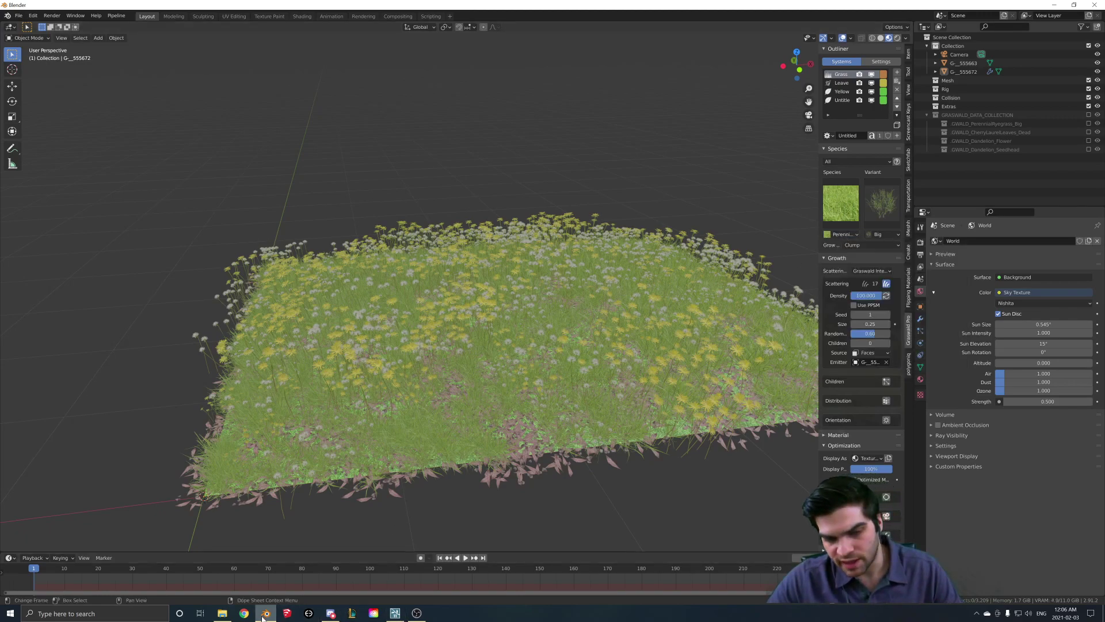
left_click(397, 613)
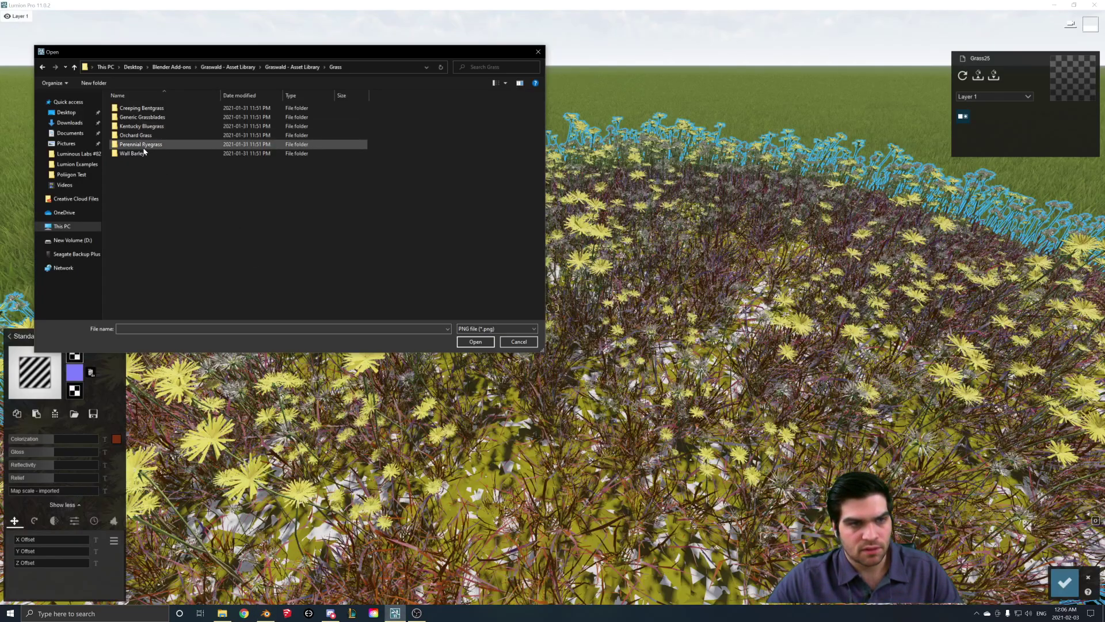
double_click(132, 125)
double_click(132, 122)
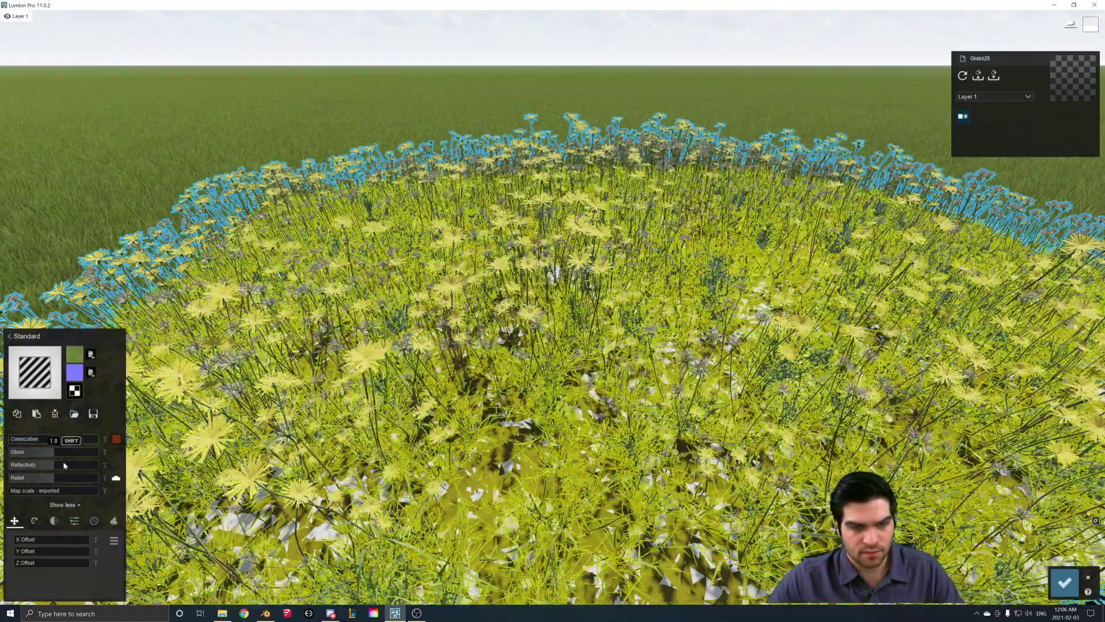
Remove the colorization from the ryegrass material and lower its gloss.
left_click_drag(48, 455, 39, 455)
key("w")
mouse_move(387, 423)
right_mouse_down()
mouse_move(387, 507)
mouse_move(387, 423)
right_mouse_up()
key("s")
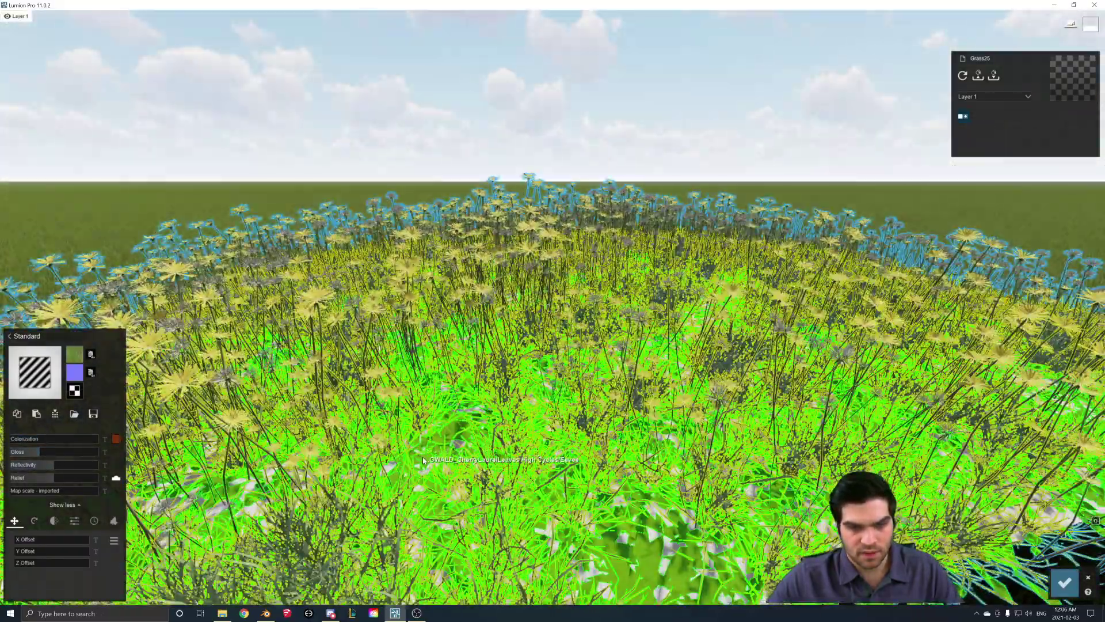
Apply a dark brown soil material from the Various library to the Grass Dark Green ground surface under the plants.
left_click(423, 473)
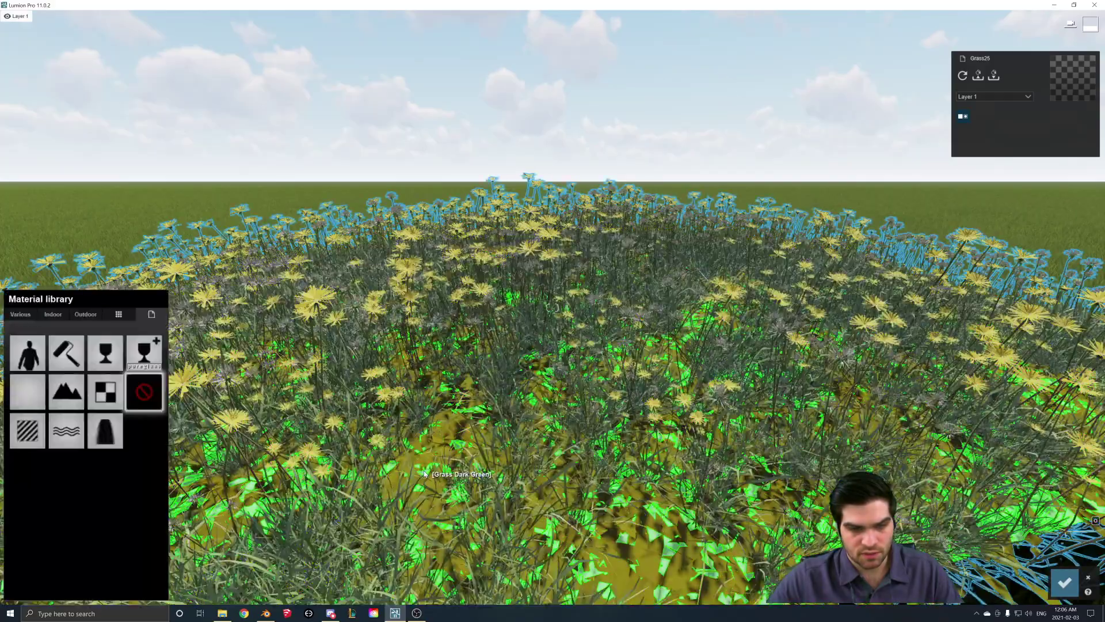
right_click_drag(423, 473, 543, 488)
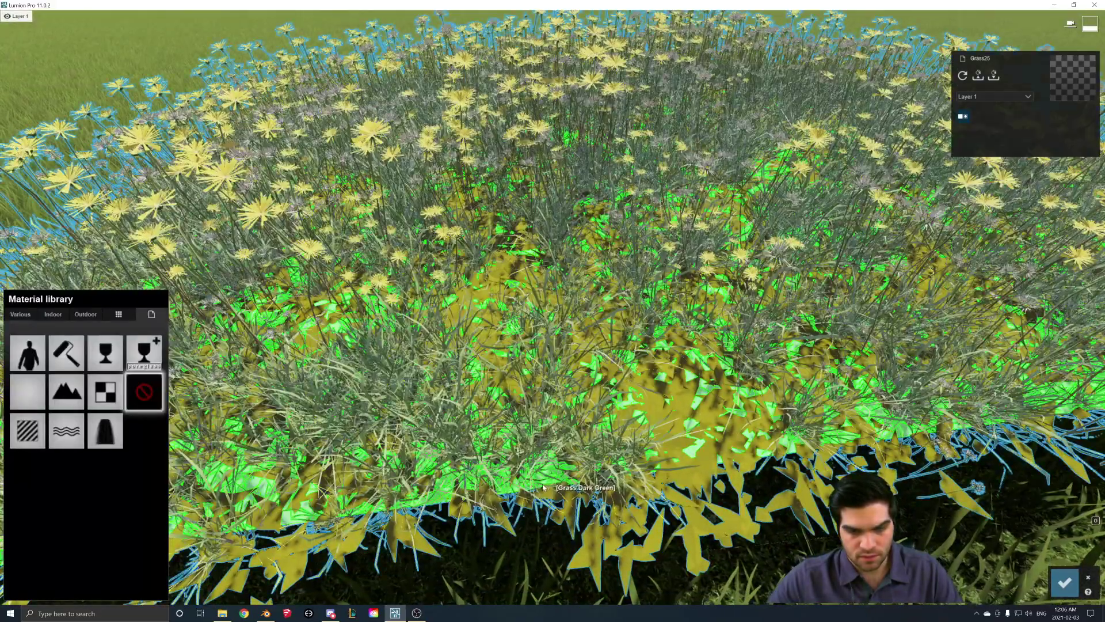
left_click(32, 315)
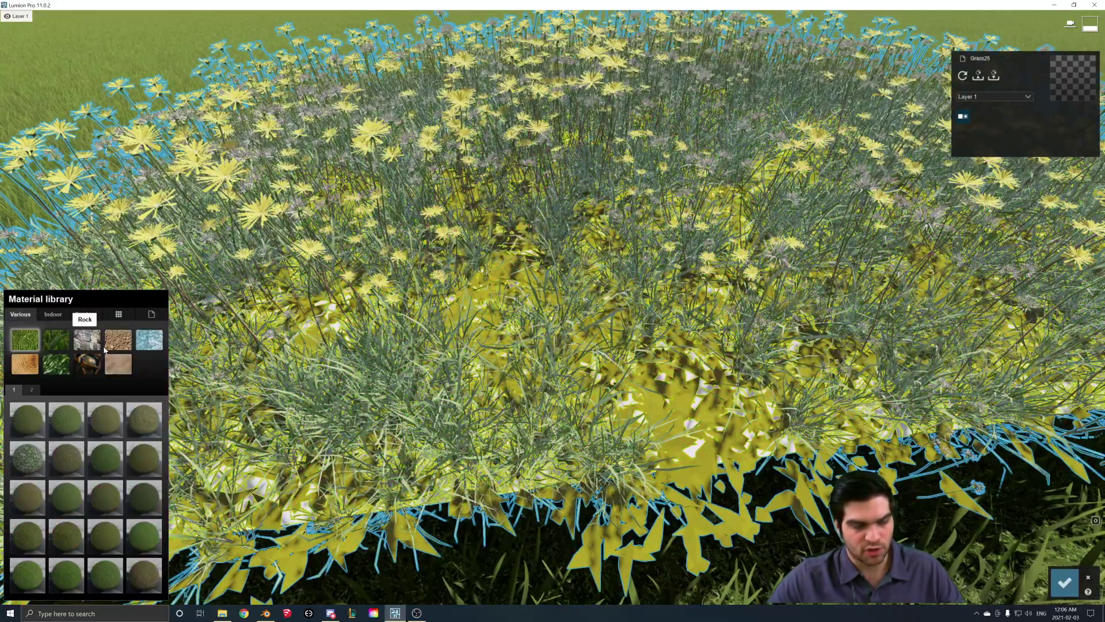
left_click(118, 340)
left_click(105, 419)
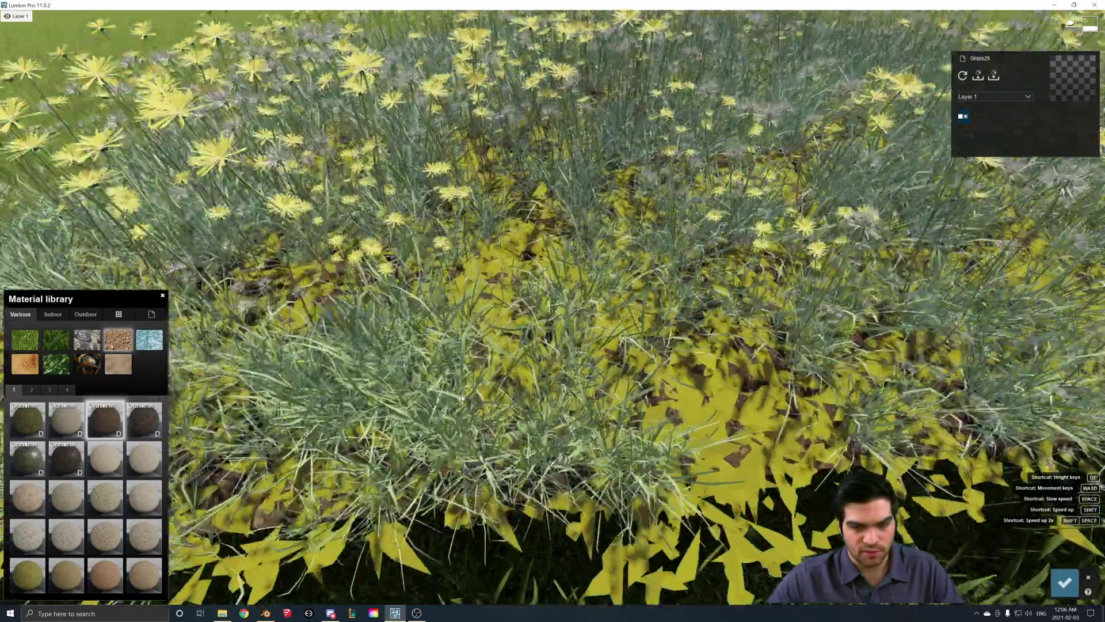
Assign the Standard material to the yellow cherry laurel leaves scattered on the ground.
key("w")
left_click(152, 314)
left_click(143, 392)
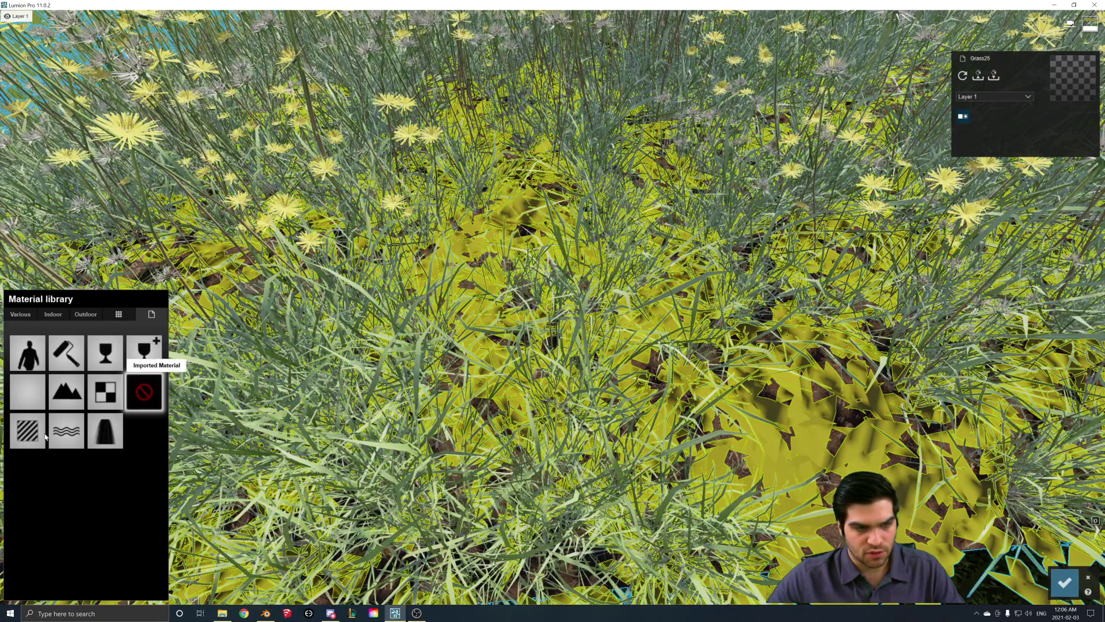
left_click(38, 435)
left_click(36, 373)
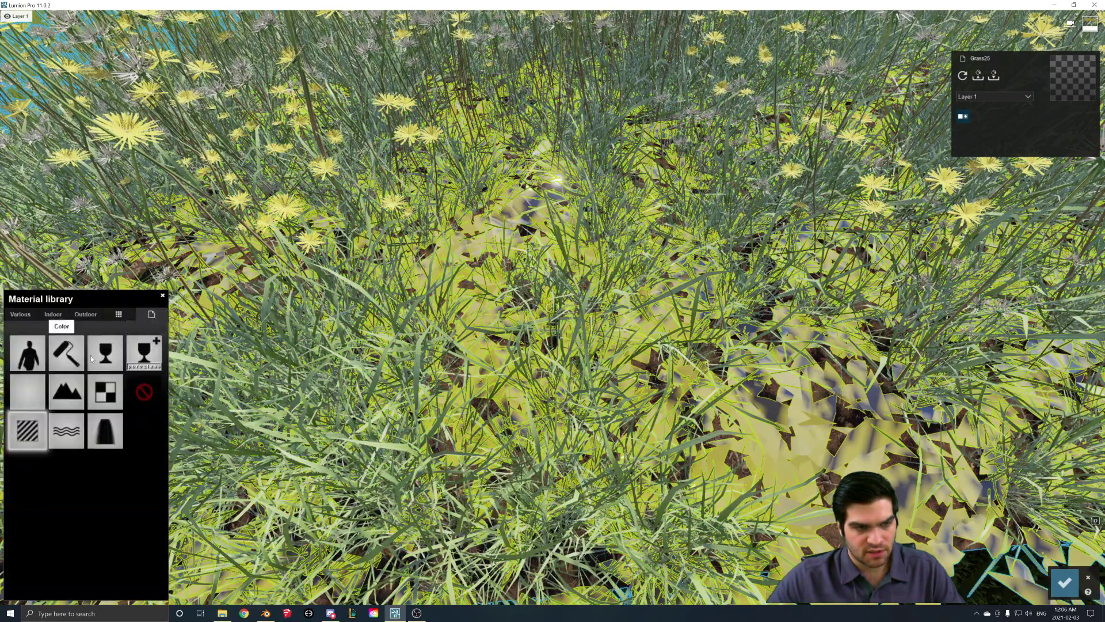
left_click(22, 424)
Check the leaf species in Blender, and load DeadLeaves_CherryLaurel_COLOR from Debris > Cherry Laurel Leaves as the leaves' color map in Lumion.
left_click(74, 355)
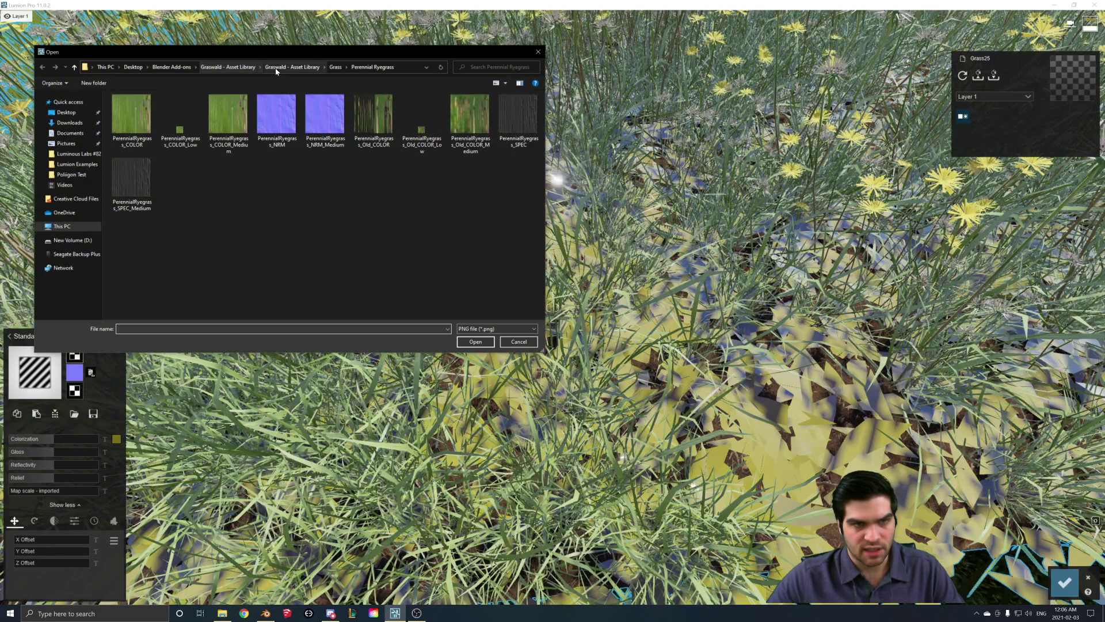
left_click(275, 69)
left_click(239, 71)
double_click(192, 111)
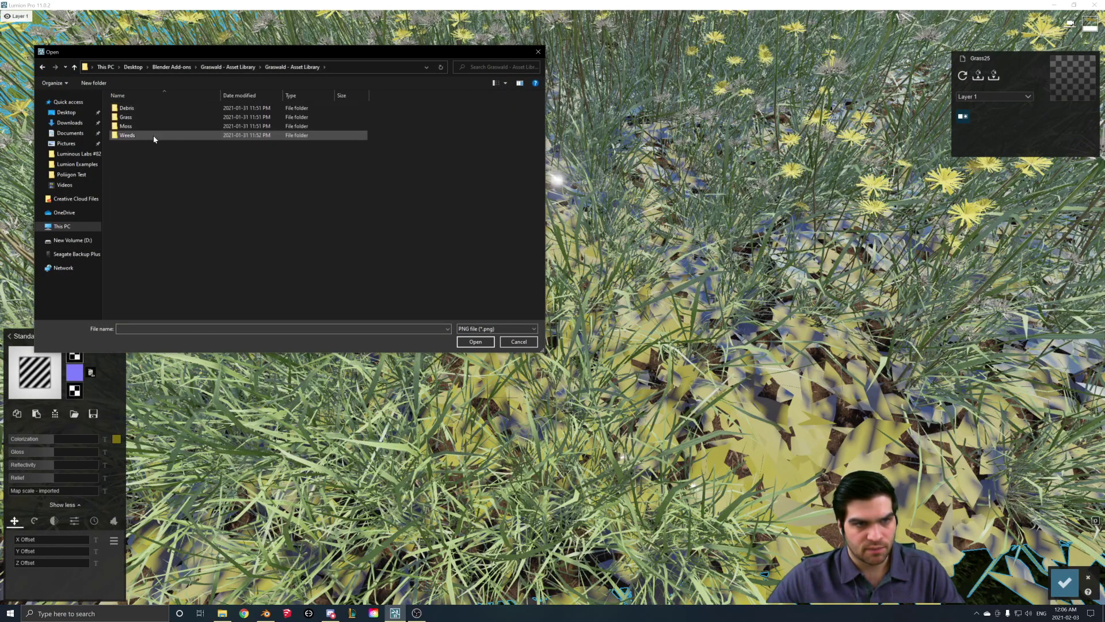
double_click(130, 111)
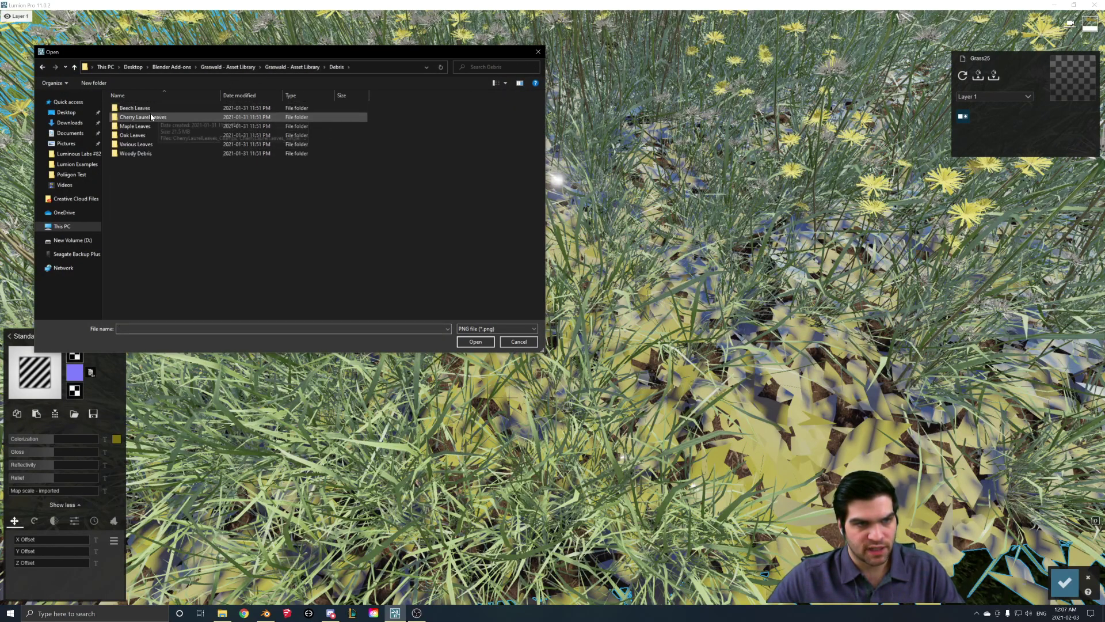
left_click(266, 614)
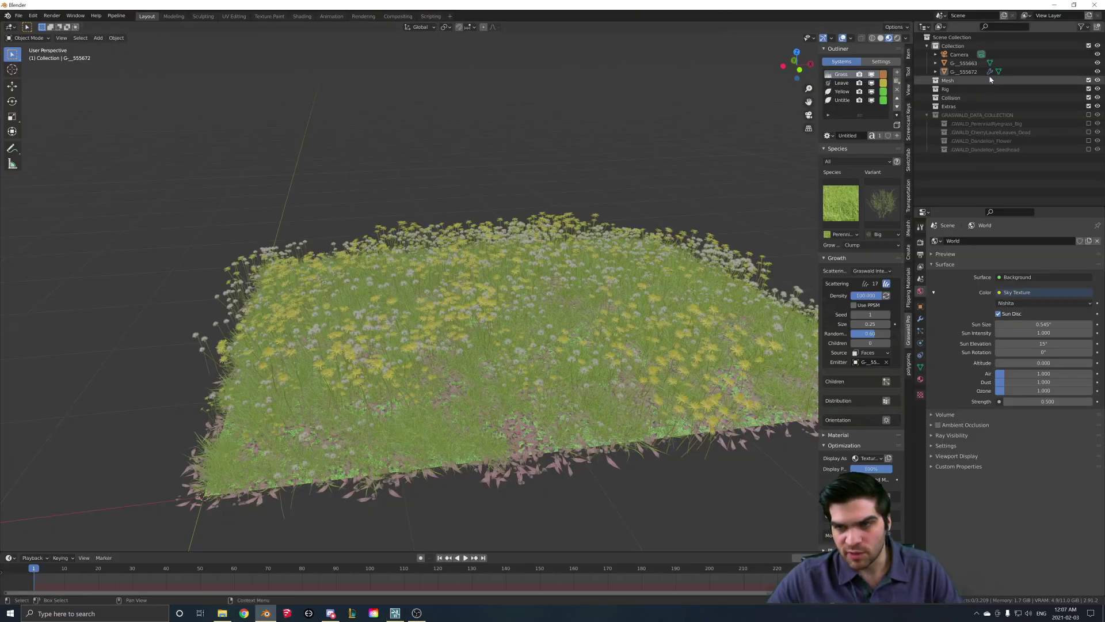
left_click(841, 84)
left_click(847, 236)
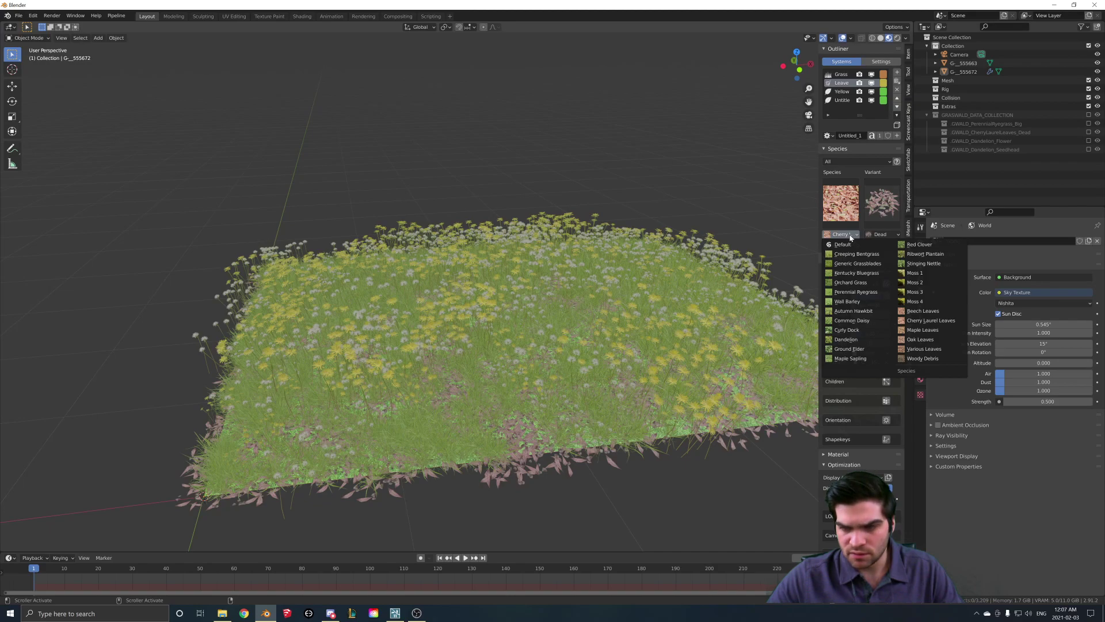
left_click(395, 613)
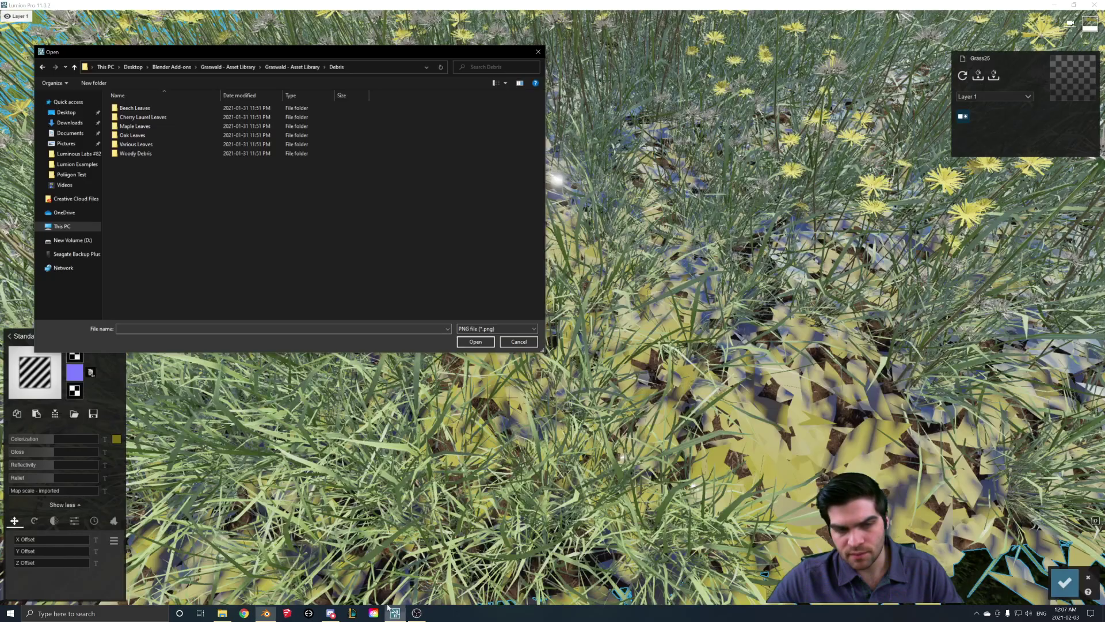
double_click(137, 117)
double_click(137, 118)
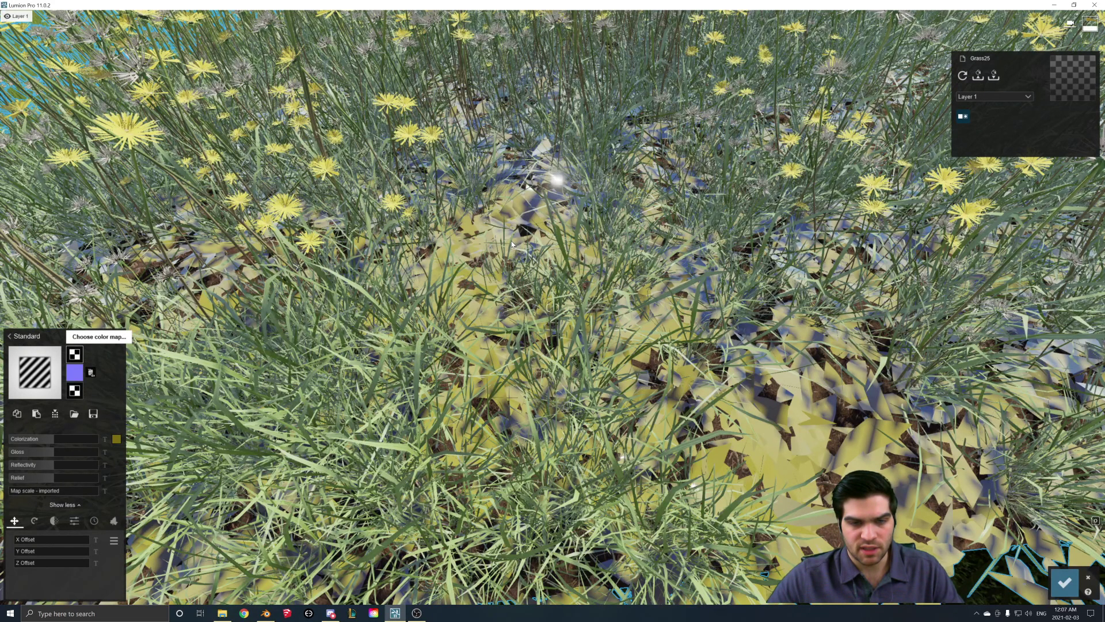
Remove the colorization from the cherry laurel leaves and lower their gloss and reflectivity.
key("s")
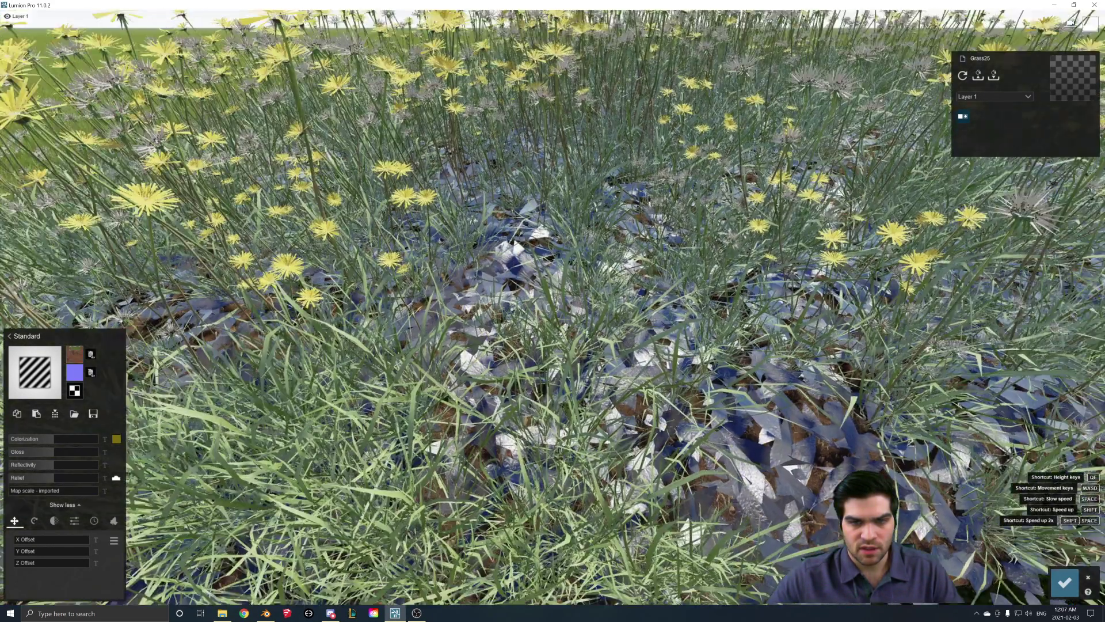
key("w")
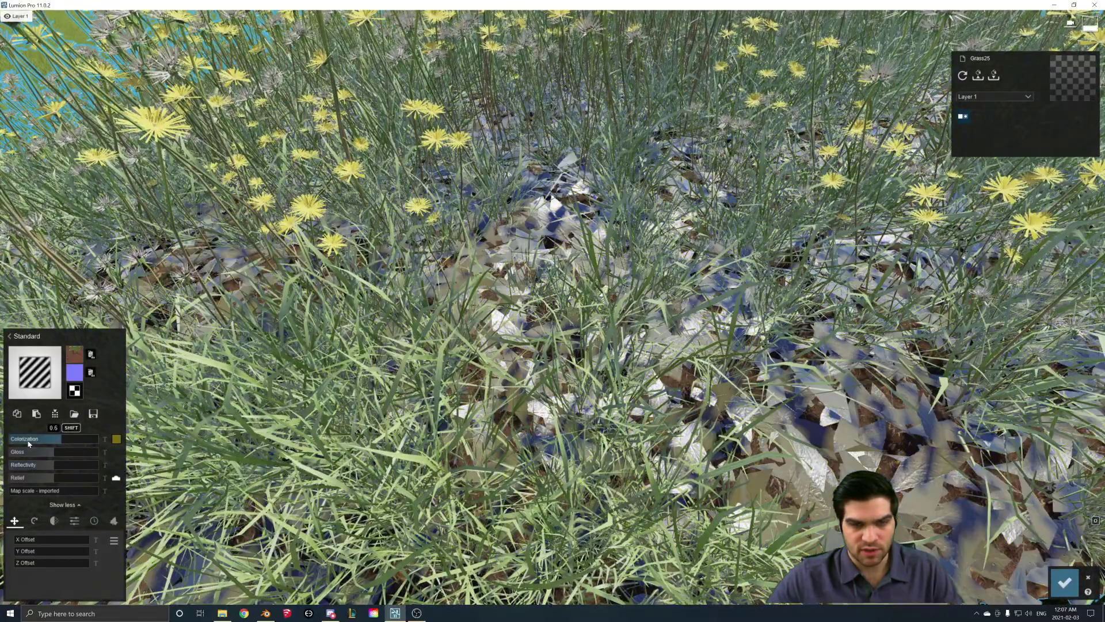
left_click_drag(30, 440, 10, 440)
key("s")
right_click_drag(553, 311, 553, 259)
key("w")
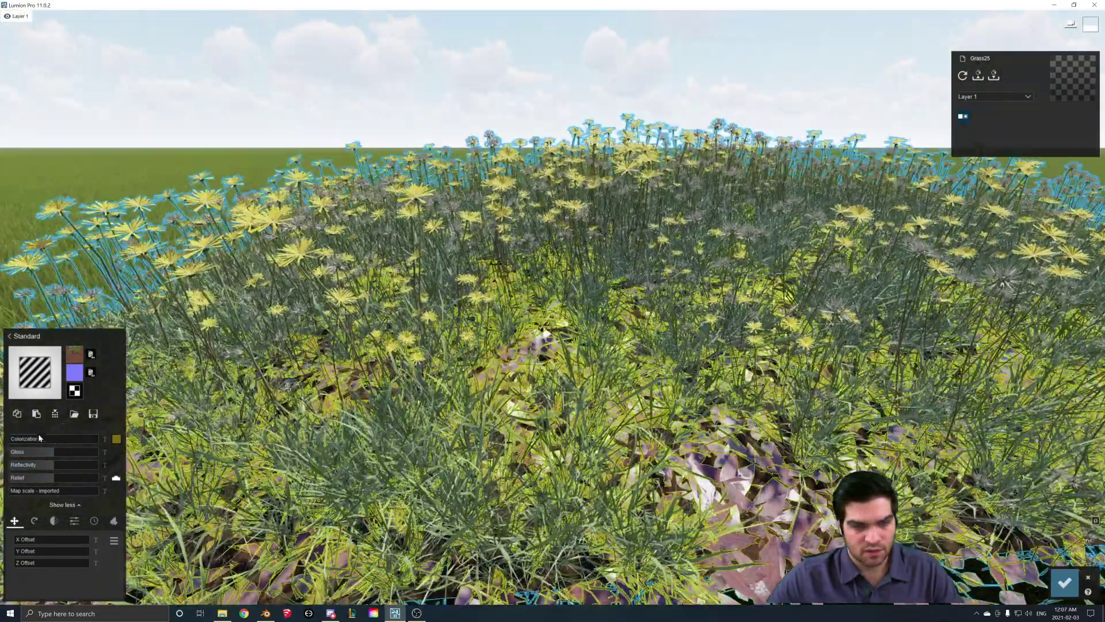
mouse_move(40, 453)
left_mouse_down()
mouse_move(27, 452)
mouse_move(36, 466)
left_mouse_up()
right_click_drag(403, 322, 417, 380)
key("w")
Load PerennialRyegrass_NRM from the Graswald Grass > Perennial Ryegrass folder as the normal map of the ryegrass material.
left_click(371, 403)
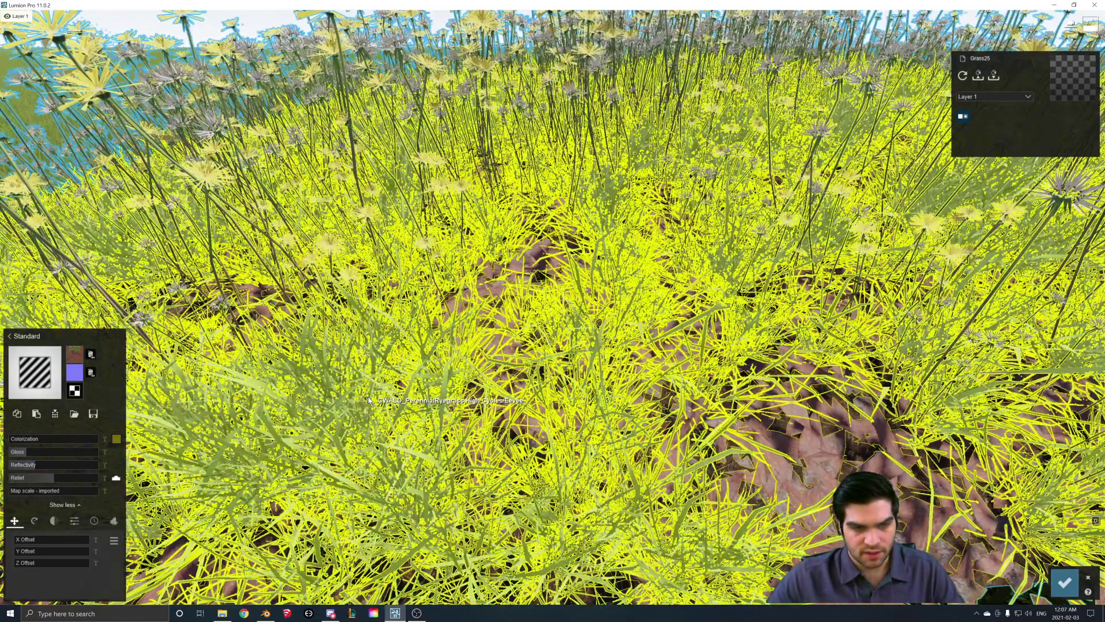
left_click(72, 378)
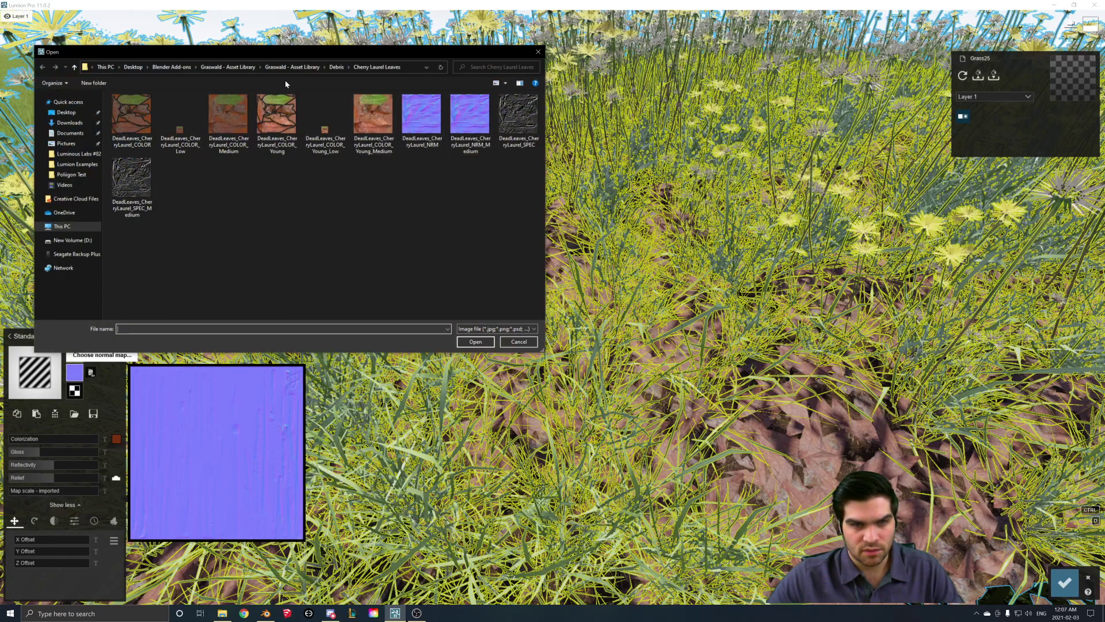
left_click(269, 68)
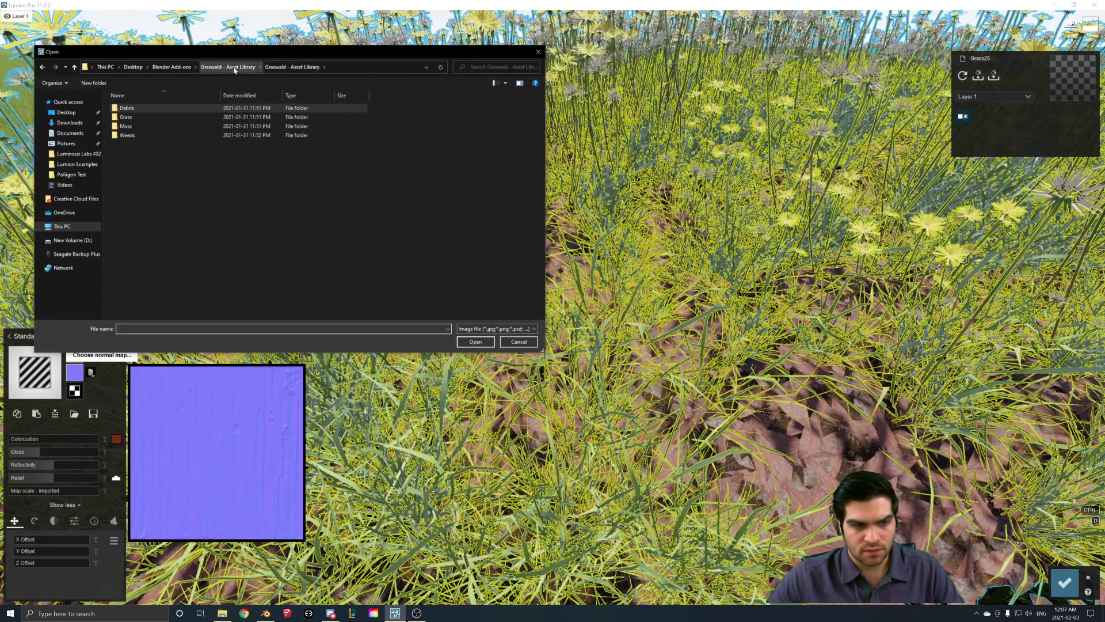
double_click(128, 116)
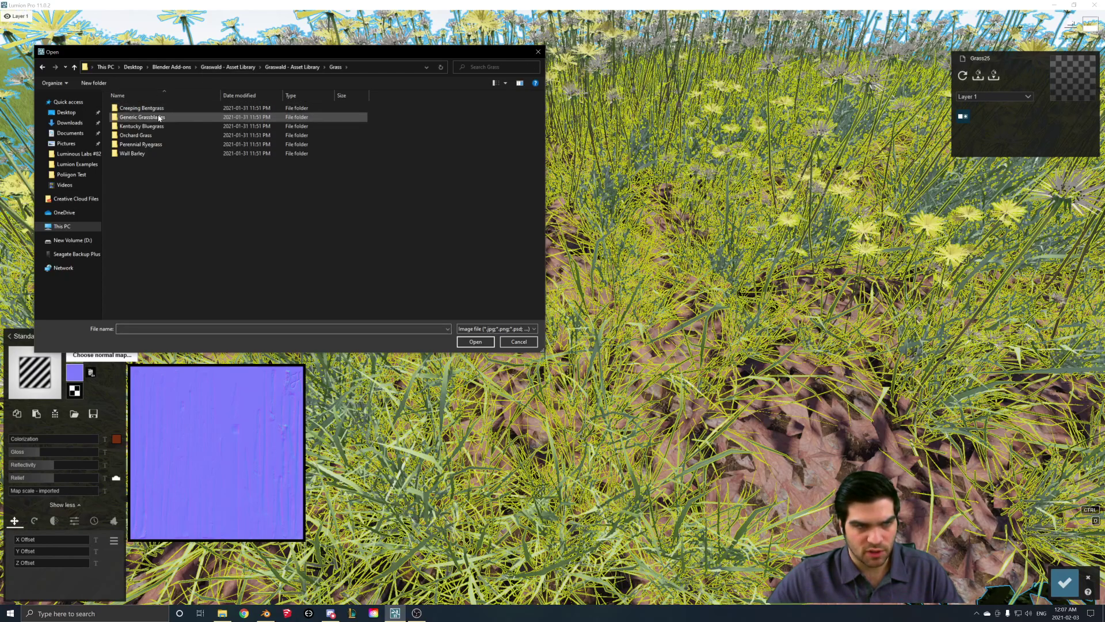
double_click(141, 144)
double_click(278, 115)
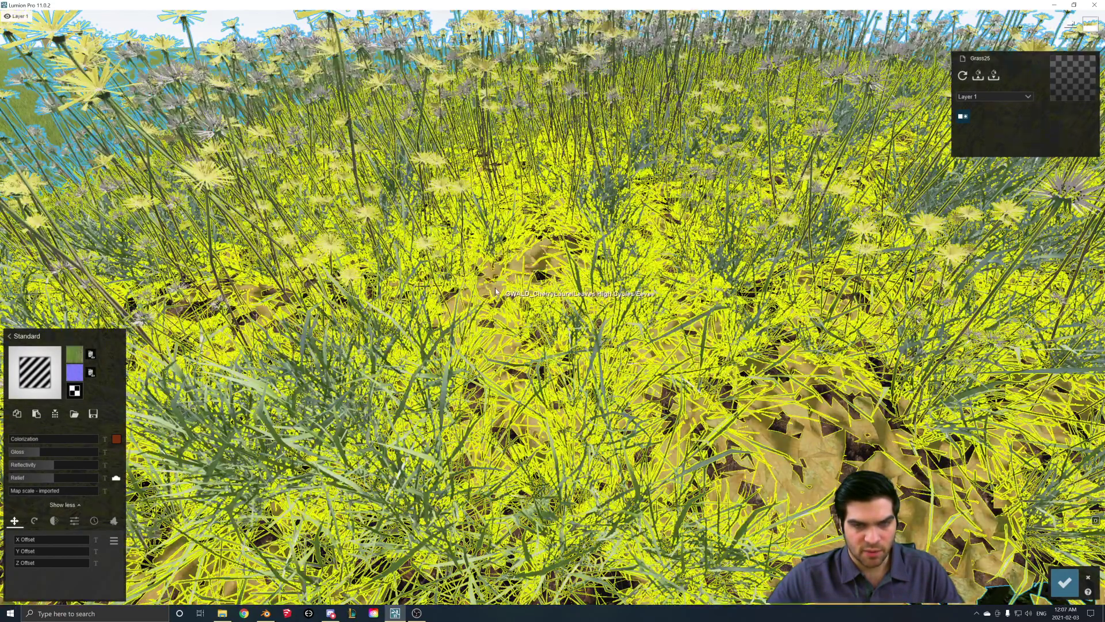
Load DeadLeaves_CherryLaurel_NRM from the Debris > Cherry Laurel Leaves folder as the normal map of the fallen leaves.
left_click(543, 292)
left_click(75, 372)
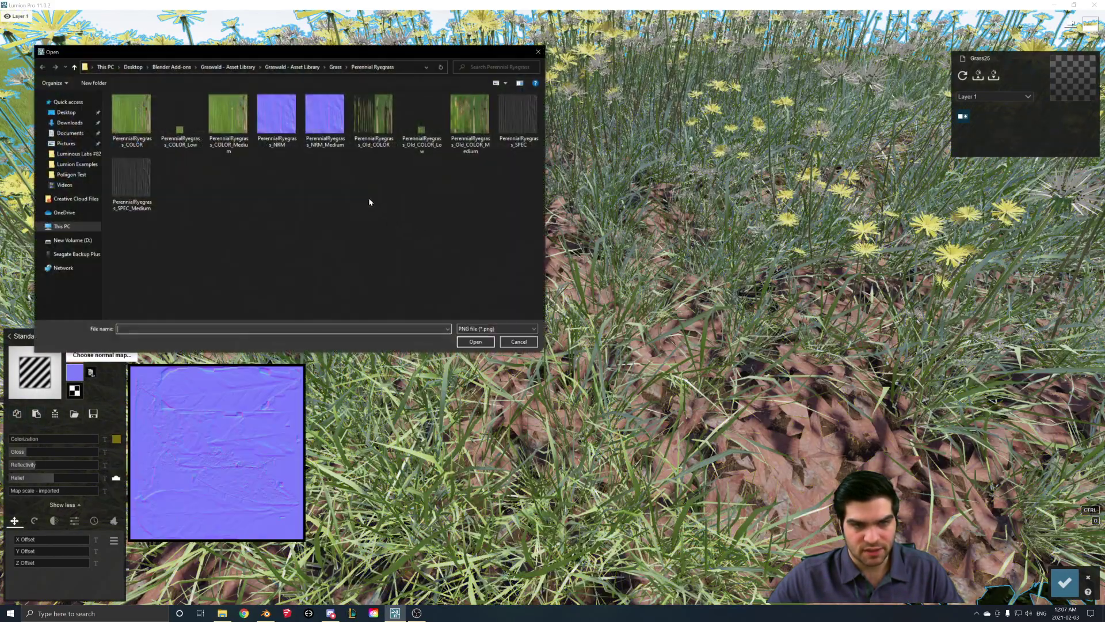
left_click(289, 67)
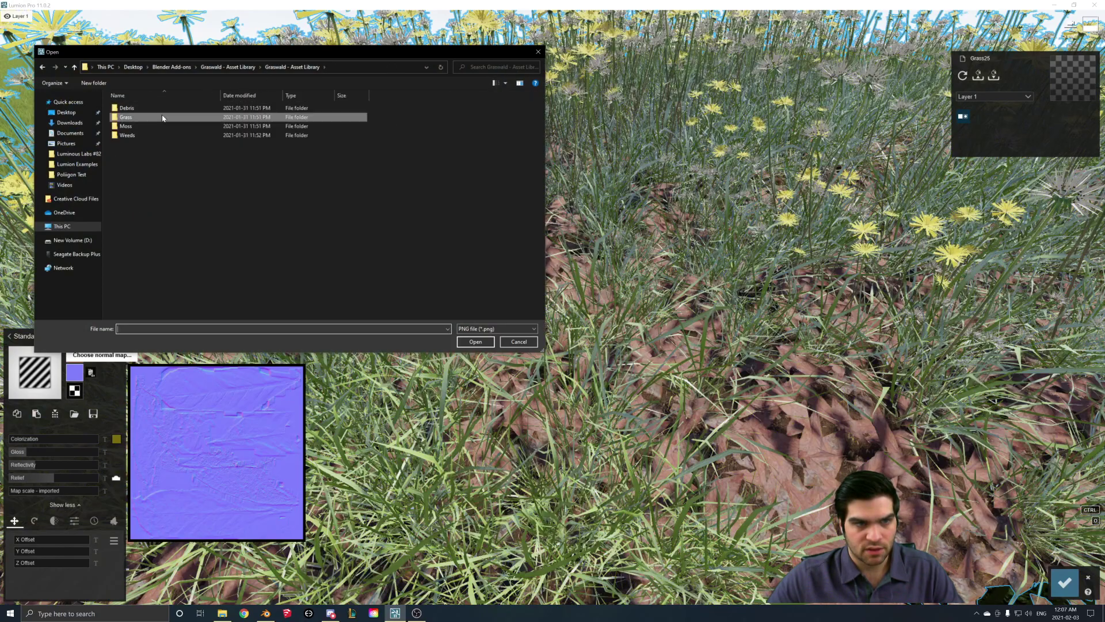
double_click(141, 109)
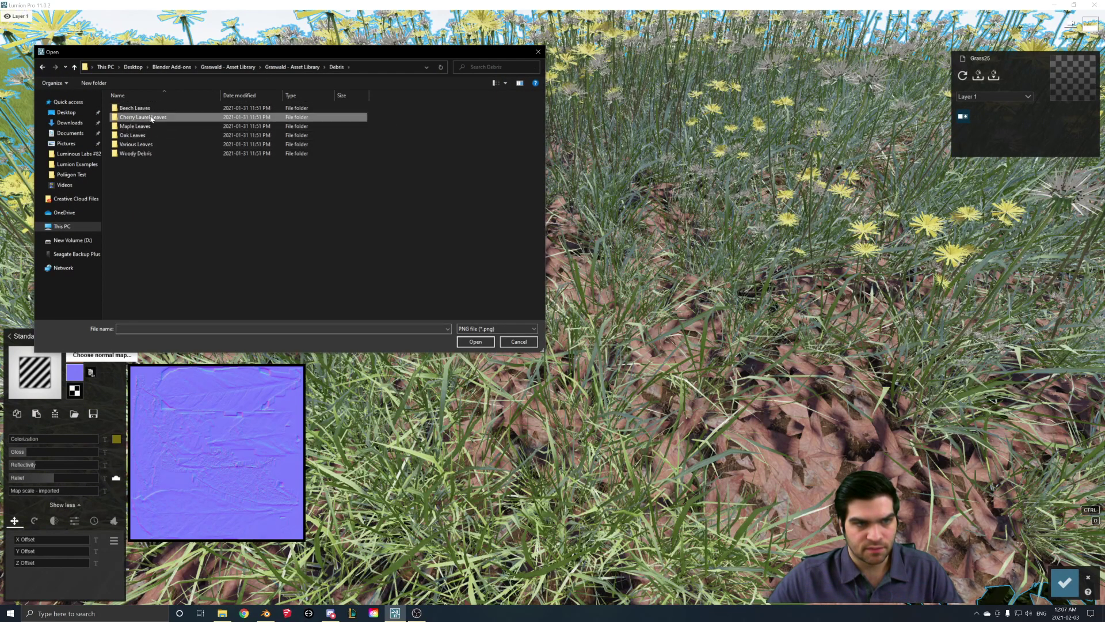
double_click(138, 116)
left_click(437, 126)
double_click(437, 127)
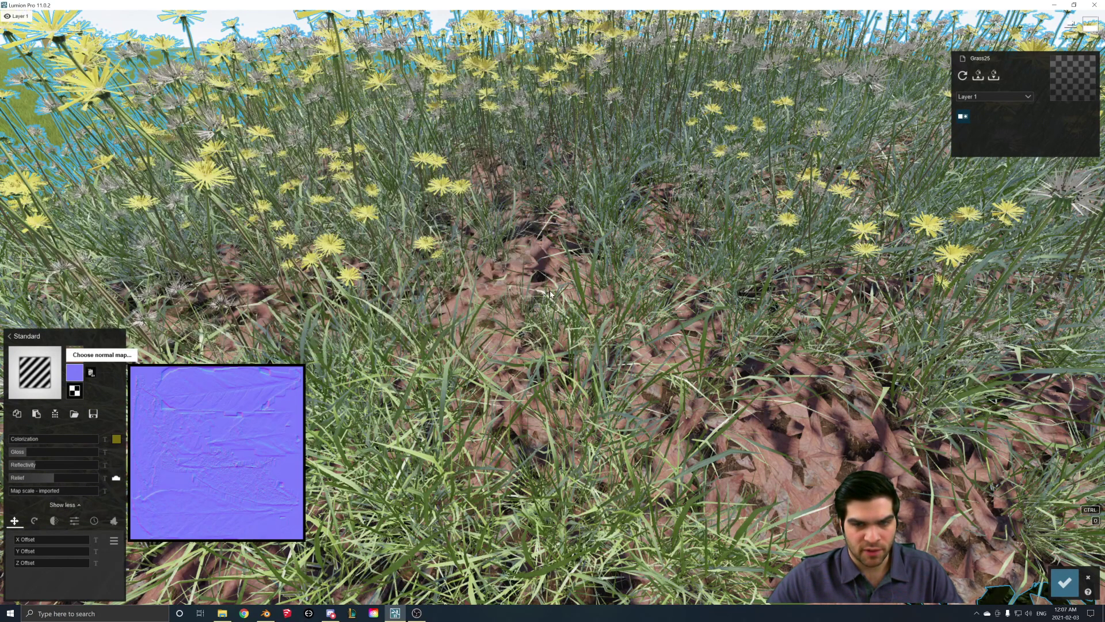
Load the dandelion normal map from the Graswald Weeds > Dandelion folder into the dandelion material, and save the material changes.
key("s")
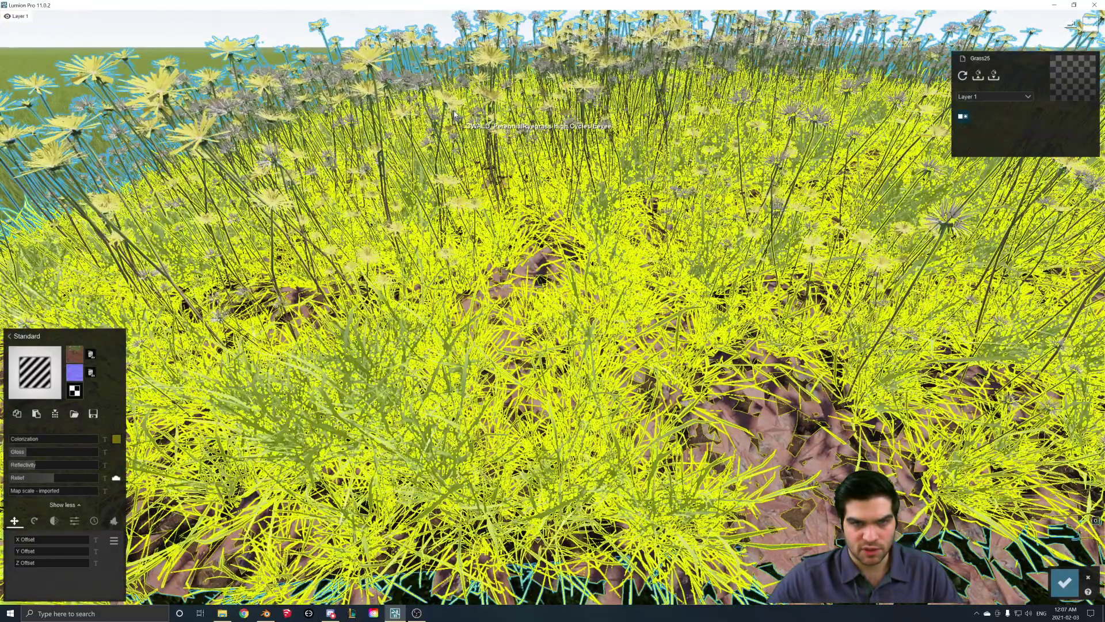
left_click(338, 207)
left_click(74, 372)
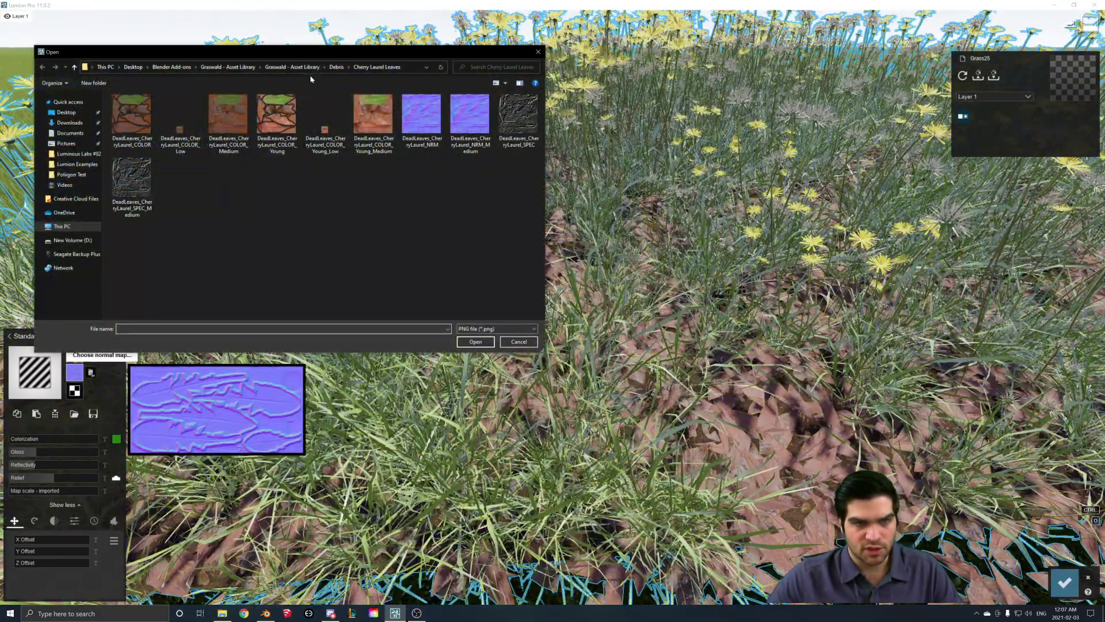
left_click(281, 68)
double_click(167, 126)
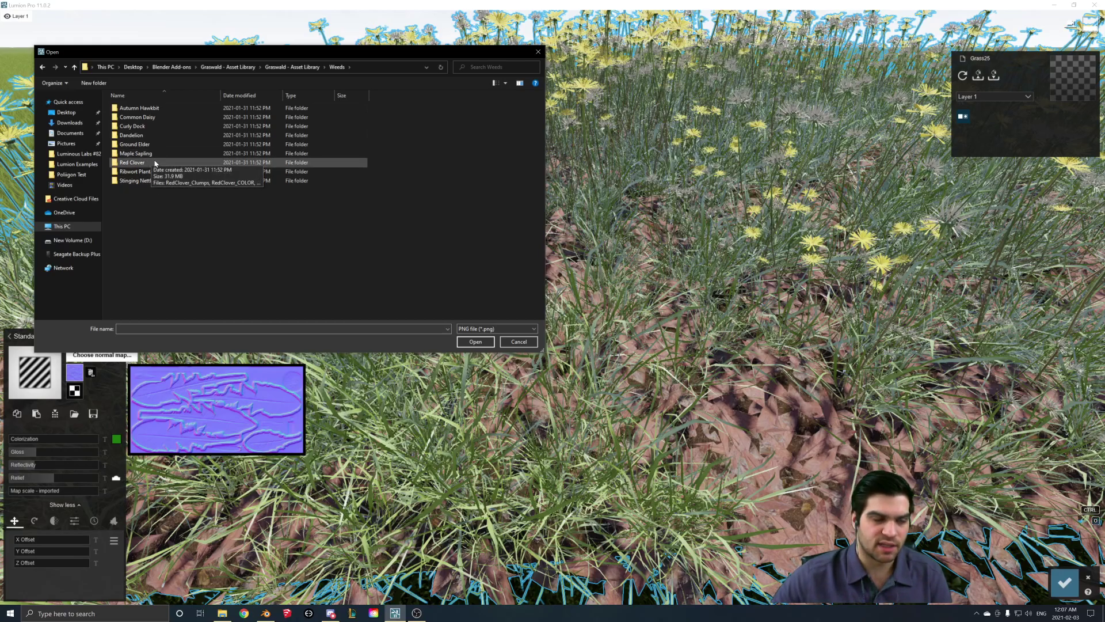
double_click(136, 136)
double_click(277, 123)
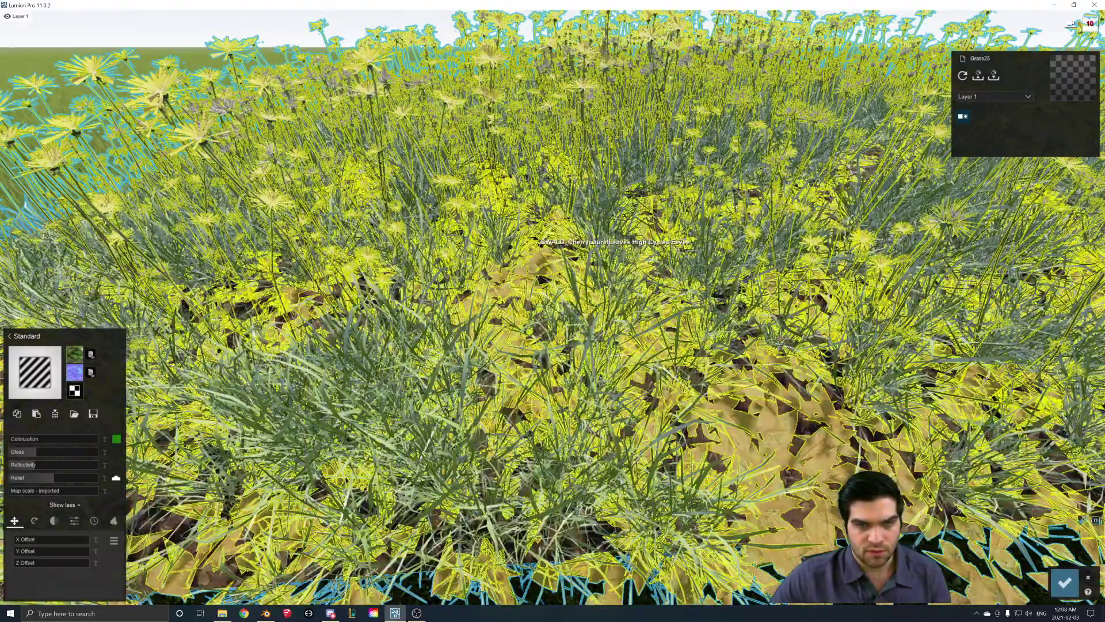
right_click_drag(529, 234, 552, 308)
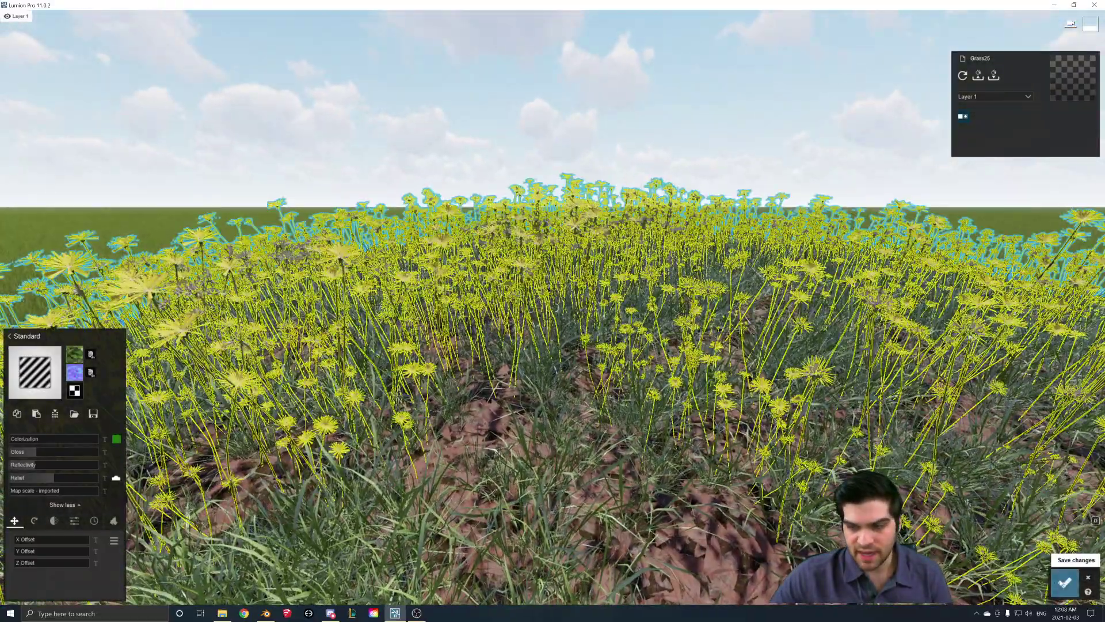
left_click(1064, 583)
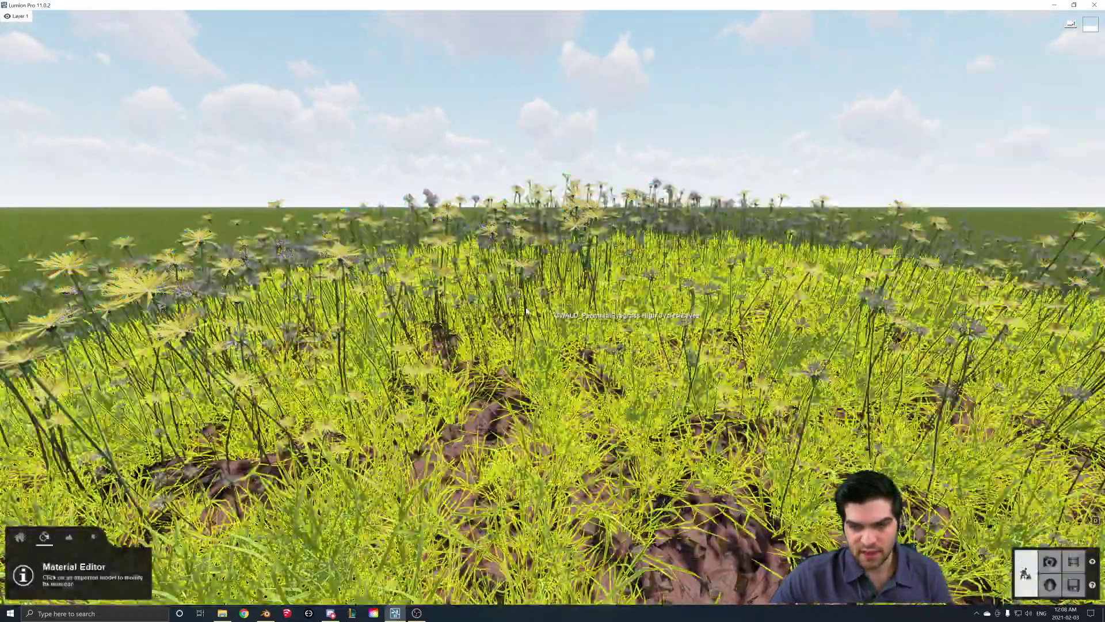
Slightly raise the waxiness of the dandelion, ryegrass and cherry laurel leaf materials, and save the changes.
left_click(513, 296)
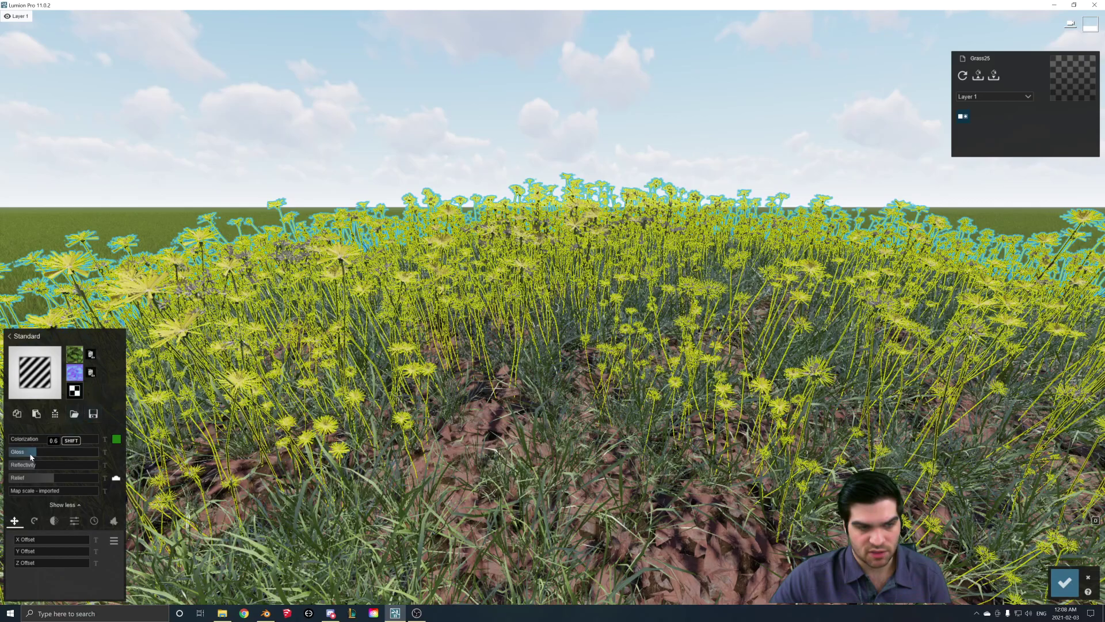
left_click(54, 521)
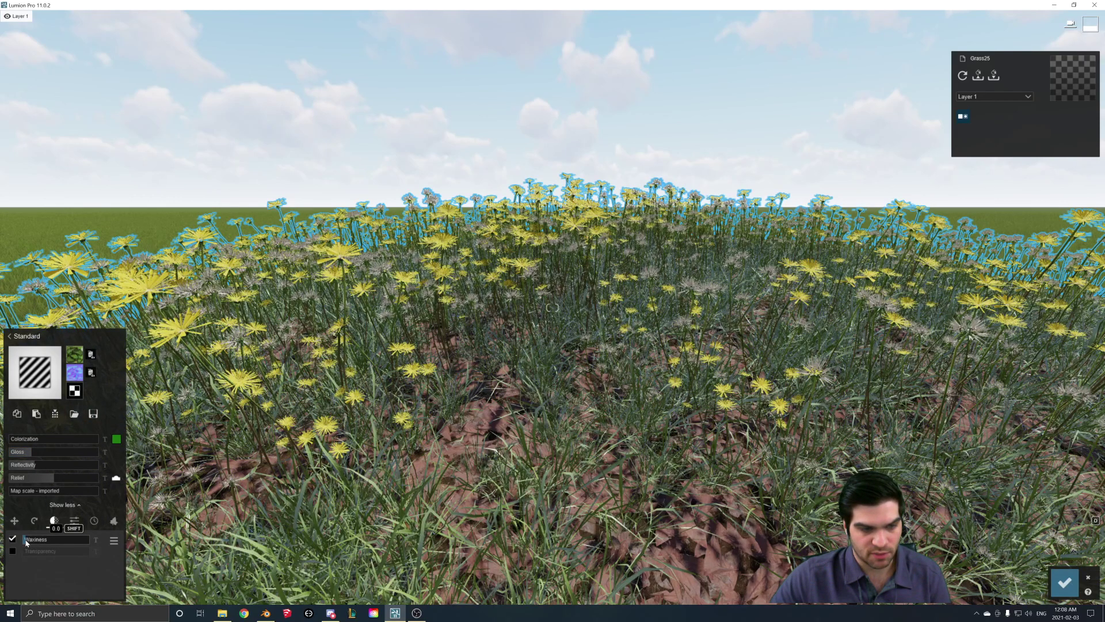
mouse_move(27, 541)
left_mouse_down()
mouse_move(69, 508)
mouse_move(29, 541)
left_mouse_up()
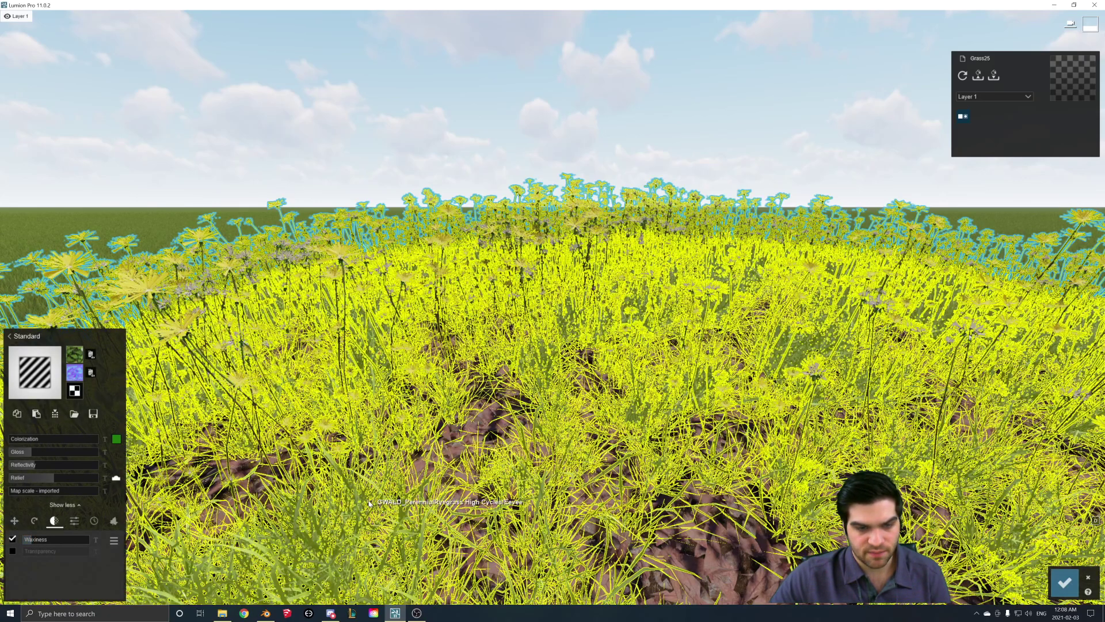
left_click(380, 504)
left_click_drag(26, 543, 34, 542)
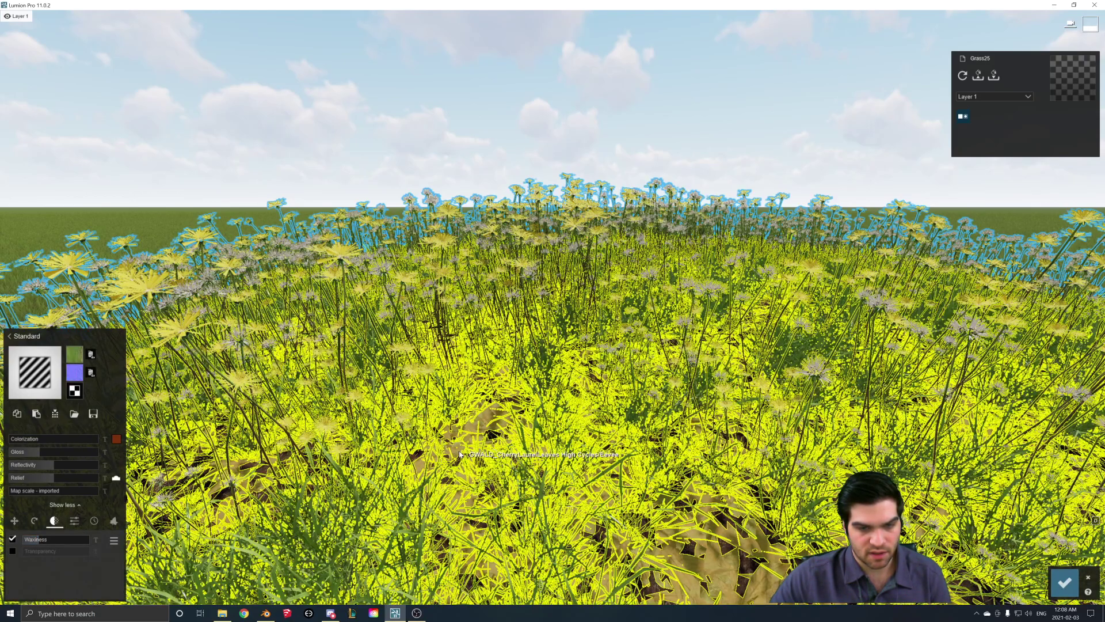
left_click(474, 456)
left_click_drag(30, 540, 34, 543)
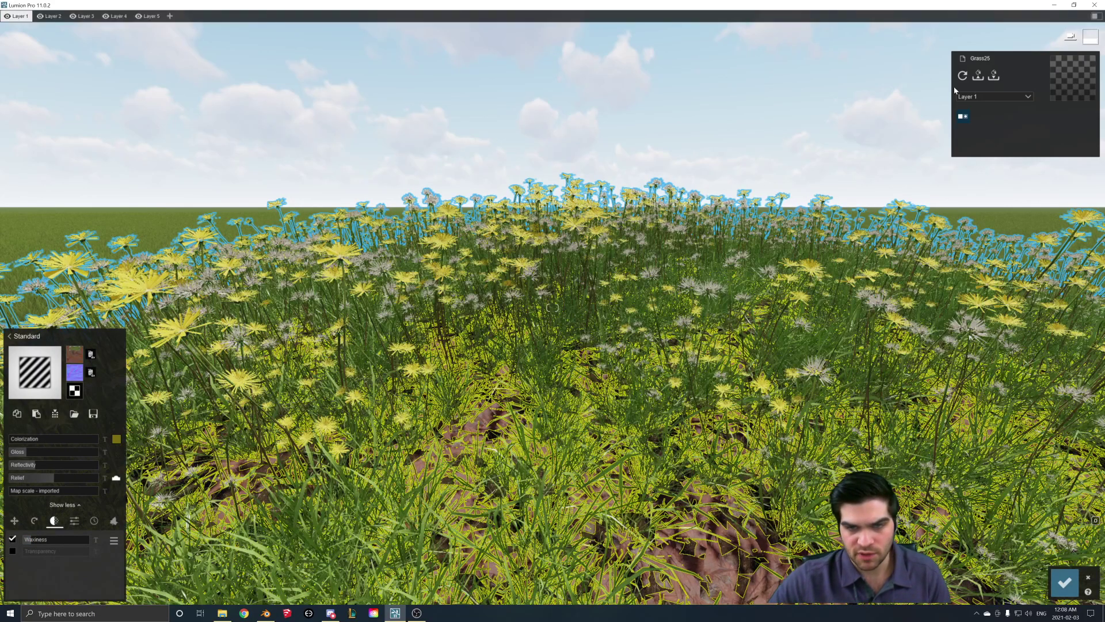
key("q")
right_click_drag(426, 518, 454, 471)
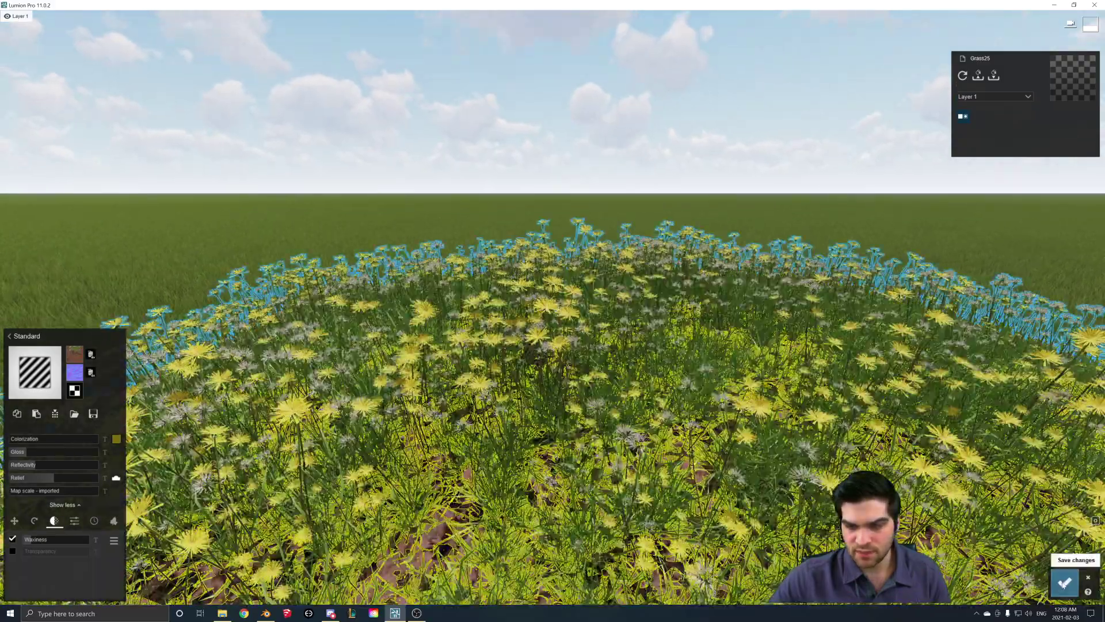
left_click(1064, 583)
Frame a low view across the flowering meadow in Photo mode and update the preview of the Realistic style.
left_click(1049, 561)
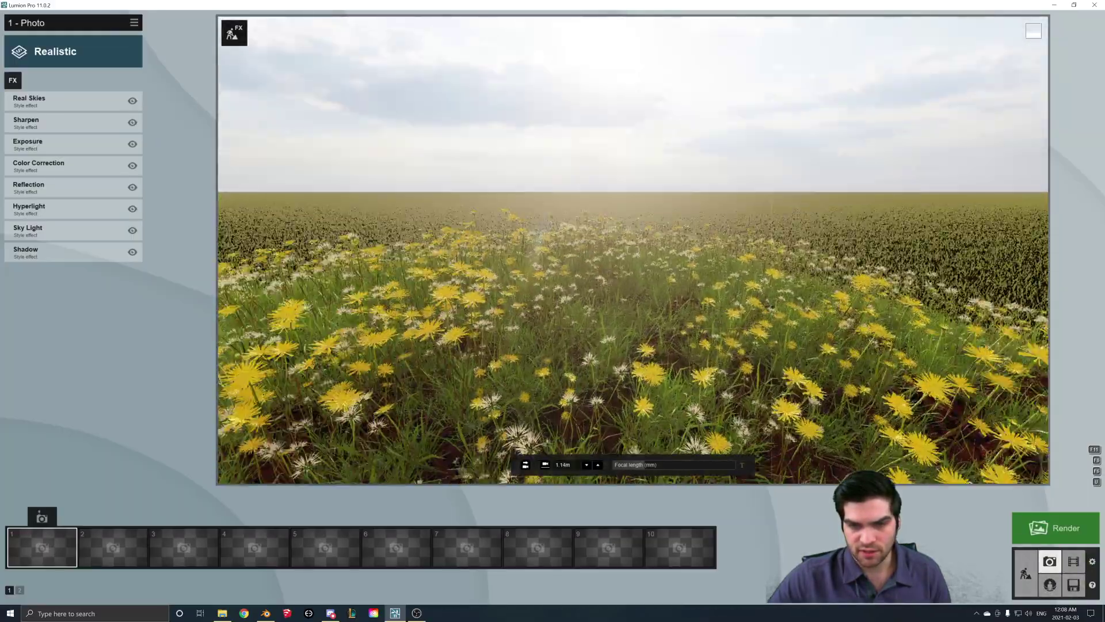
key("q")
right_click_drag(633, 250, 535, 232)
key("e")
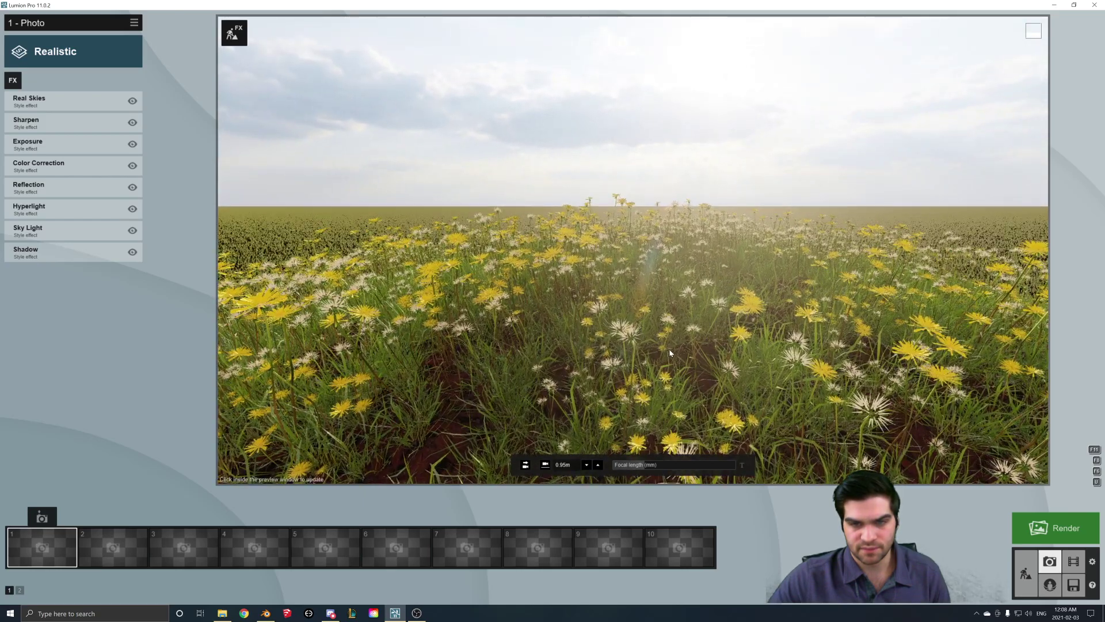
key("w")
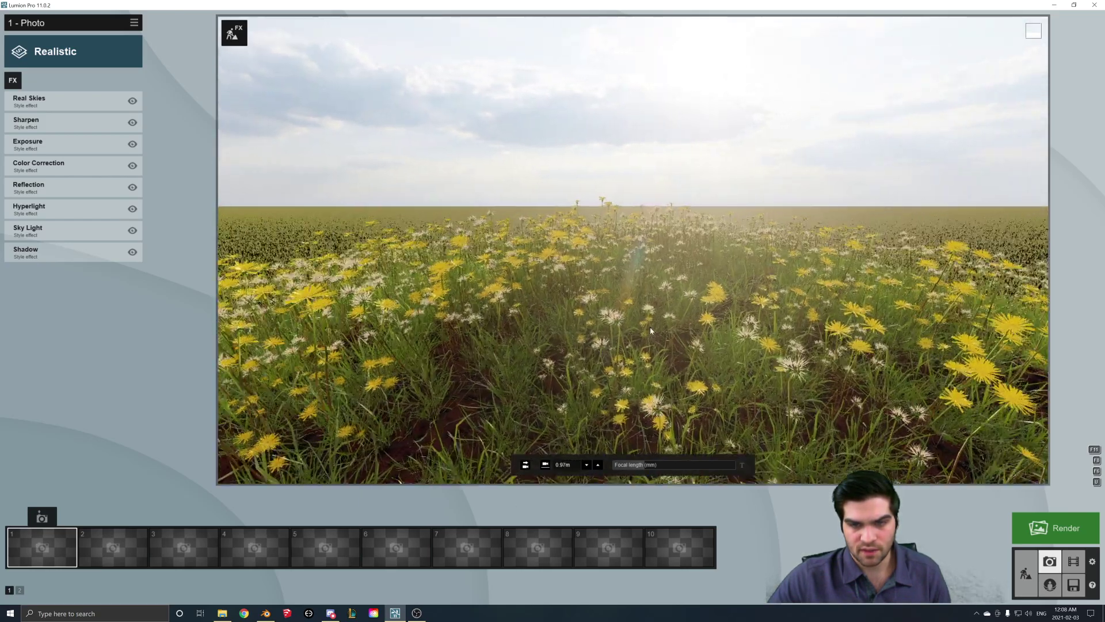
left_click(861, 412)
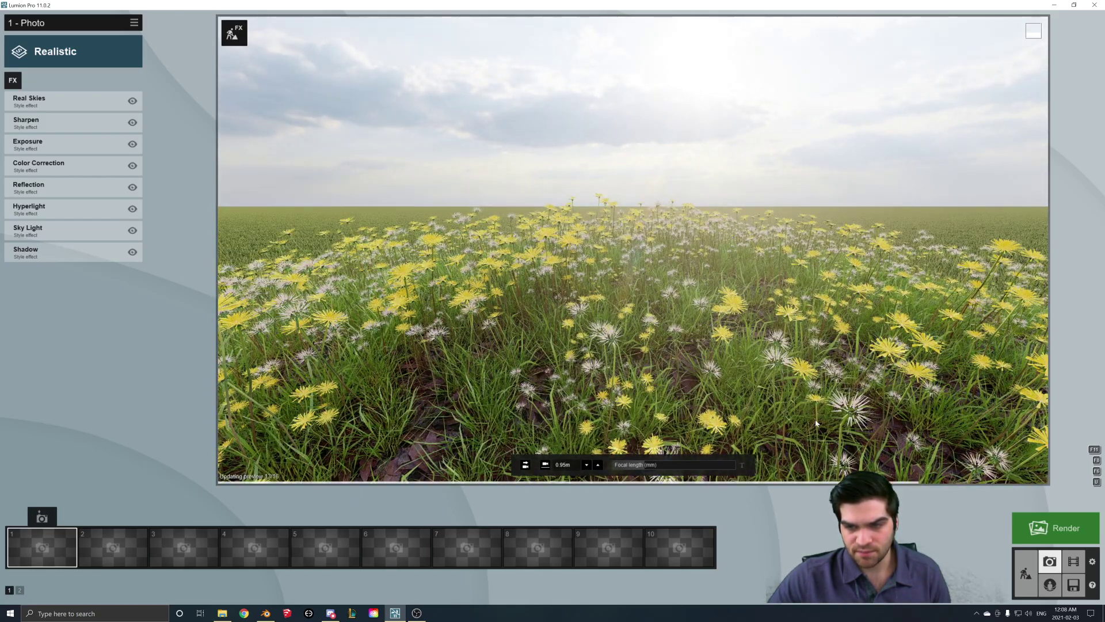
Switch to Blender and examine the scattered grass, dandelions and fallen leaves up close and from several angles.
left_click(266, 614)
scroll(541, 328, "up", 8)
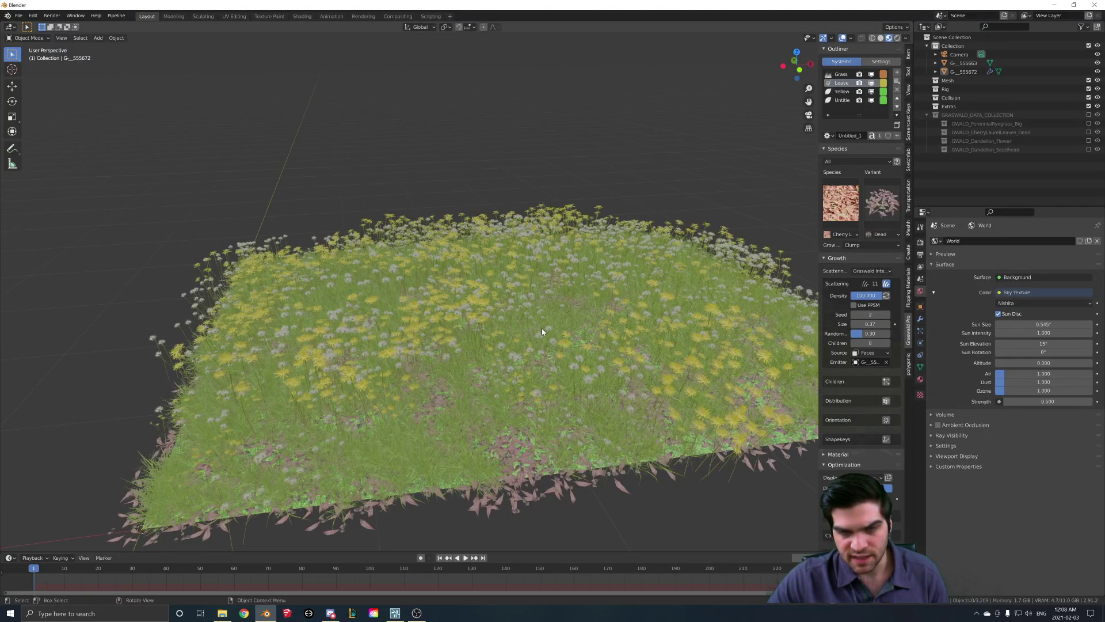
scroll(557, 358, "down", 2)
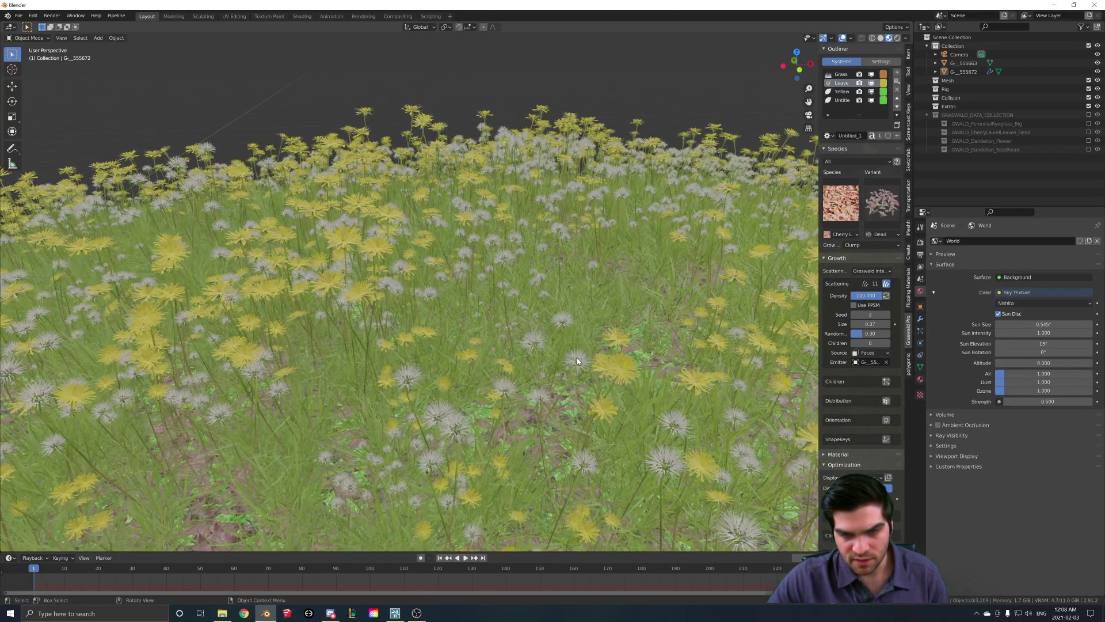
left_click(633, 352)
scroll(633, 353, "down", 8)
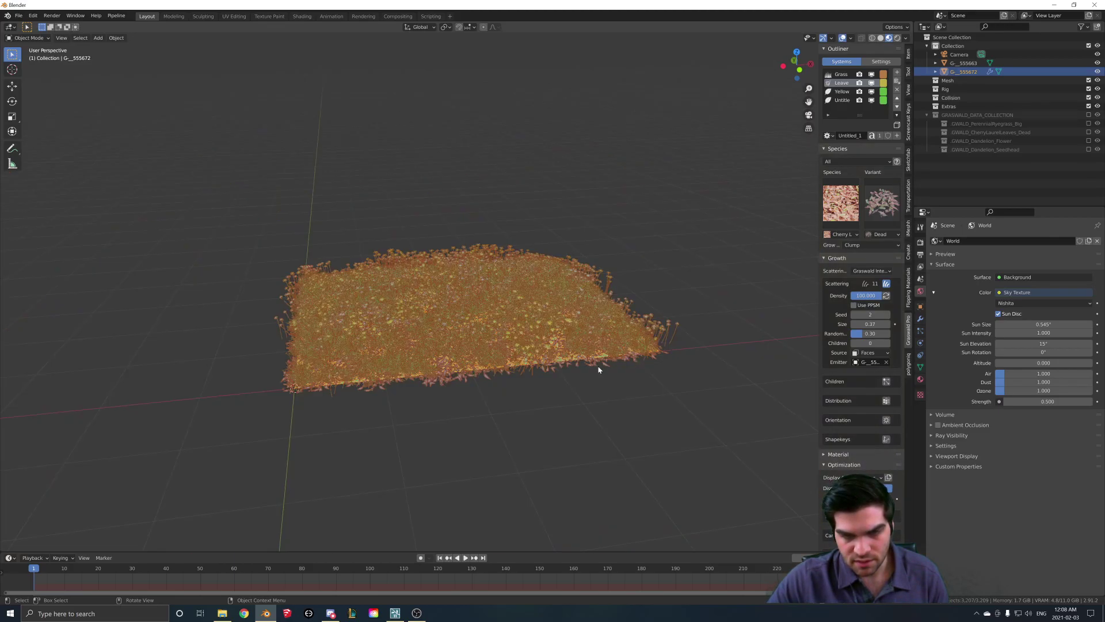
scroll(528, 320, "up", 8)
scroll(530, 320, "down", 4)
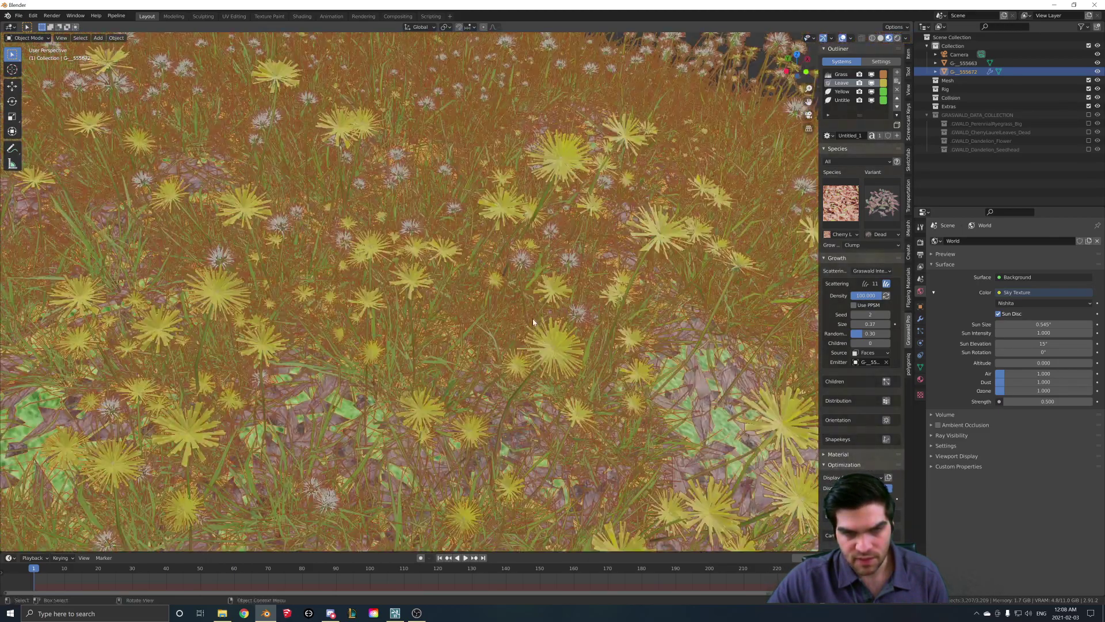
scroll(533, 319, "up", 5)
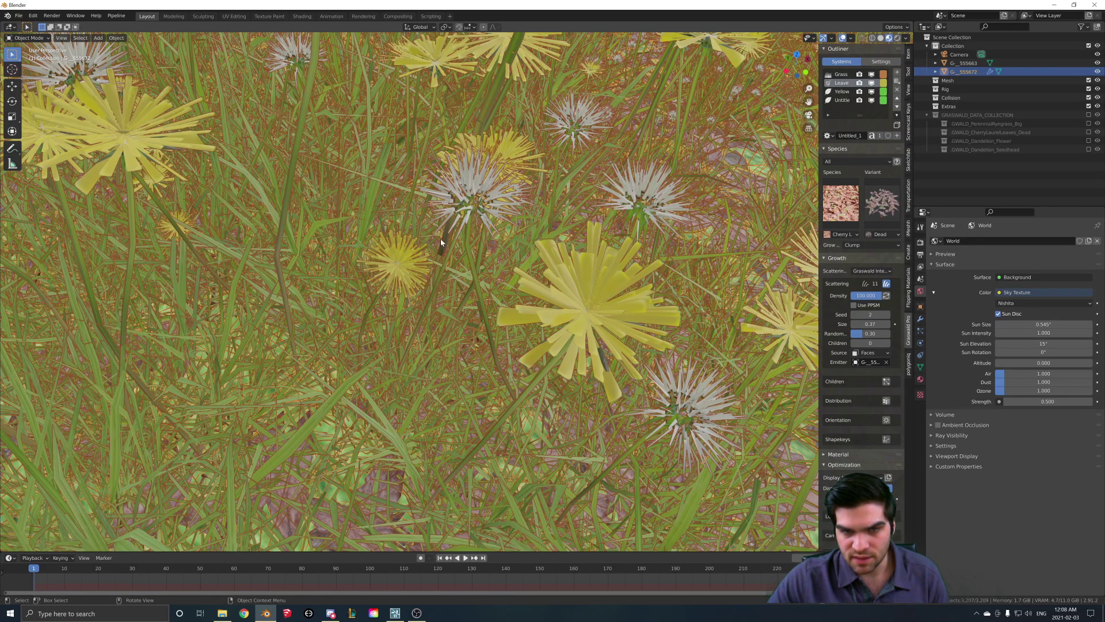
scroll(524, 213, "down", 10)
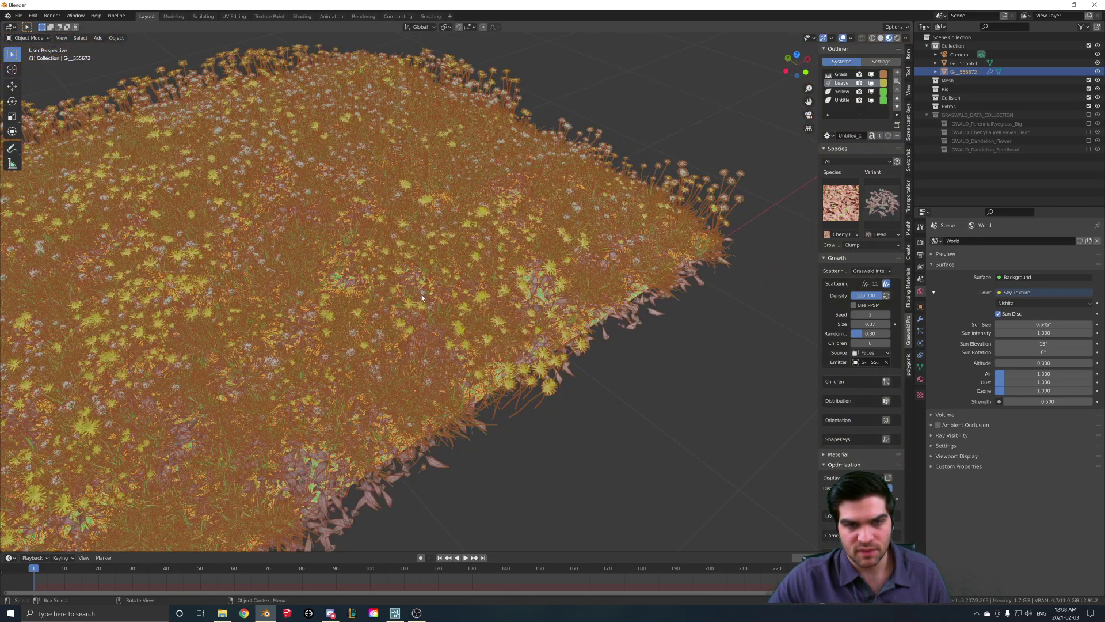
middle_click_drag(422, 297, 494, 140)
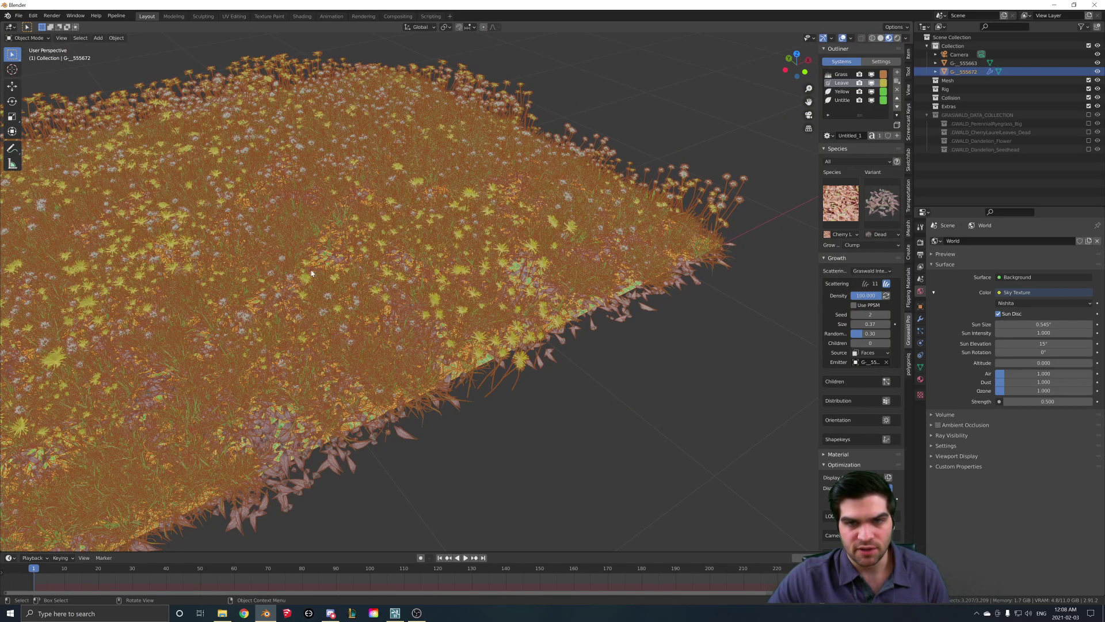
key("alt+a")
middle_click_drag(516, 218, 403, 190)
scroll(357, 144, "up", 3)
middle_click_drag(357, 144, 582, 328)
scroll(493, 316, "down", 3)
middle_click_drag(493, 316, 437, 323)
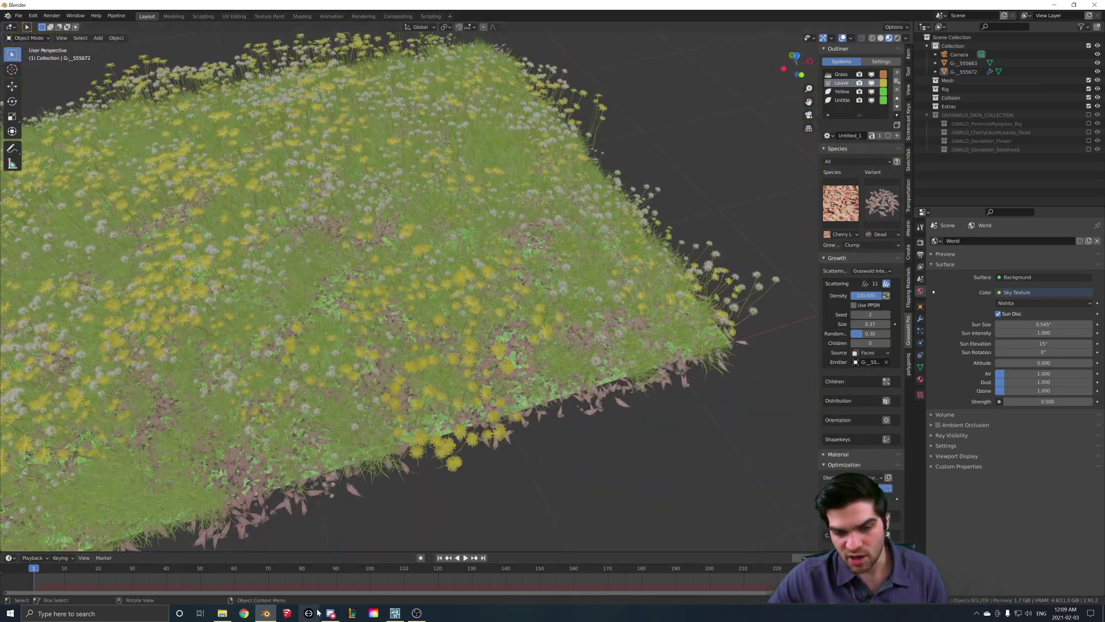
Switch to Lumion and reframe the Realistic photo preview with a slightly higher view over the flowering meadow.
left_click(395, 613)
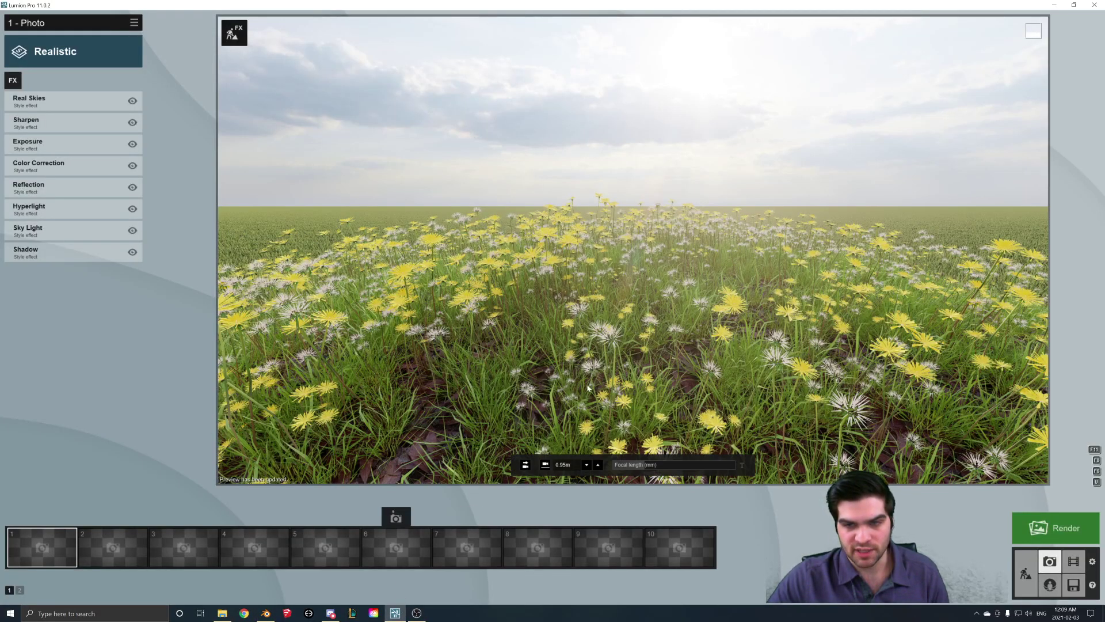
key("s")
right_click_drag(587, 388, 588, 481)
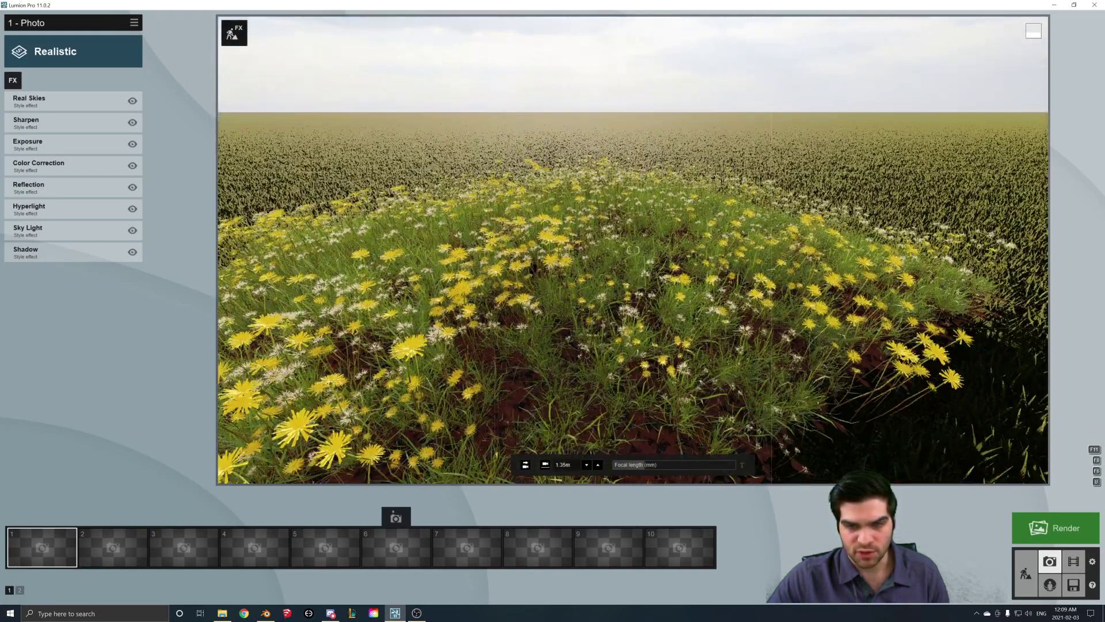
key("w")
right_click_drag(678, 444, 678, 411)
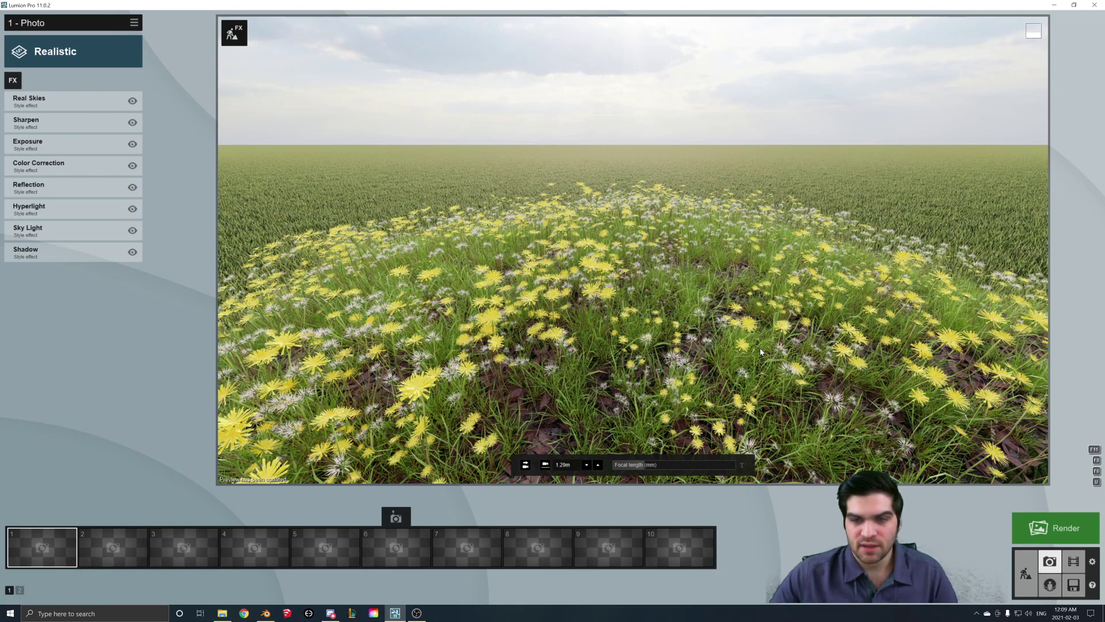
Return to Build mode, open the ryegrass material to review it on the whole meadow patch, and save the materials.
left_click(1026, 573)
right_click_drag(696, 412, 723, 396)
key("w")
left_click(723, 396)
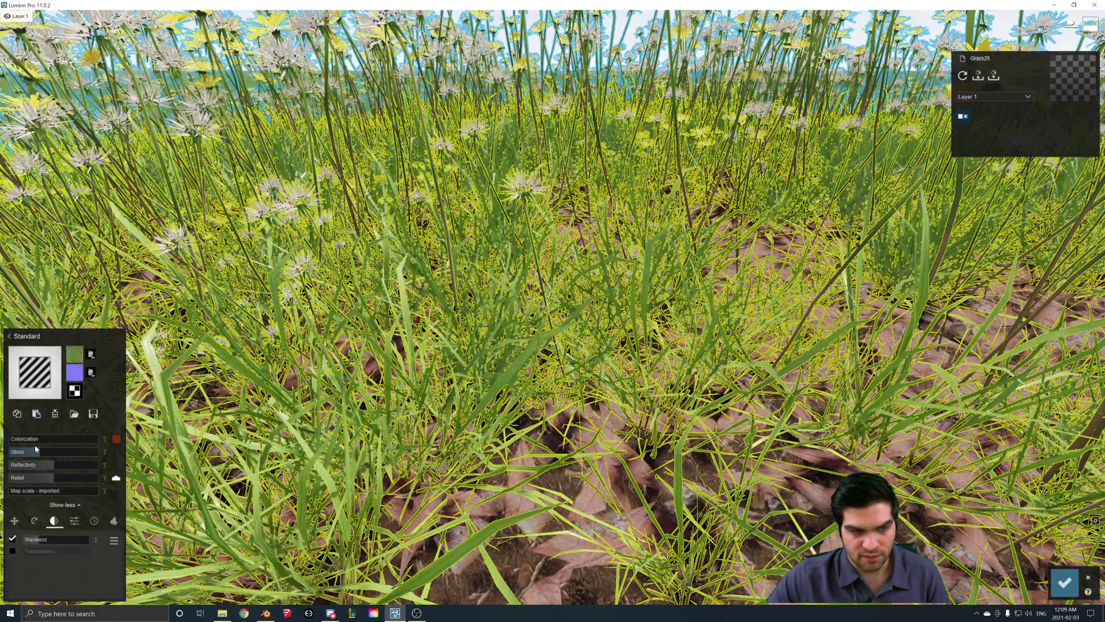
key("s")
scroll(733, 410, "down", 6)
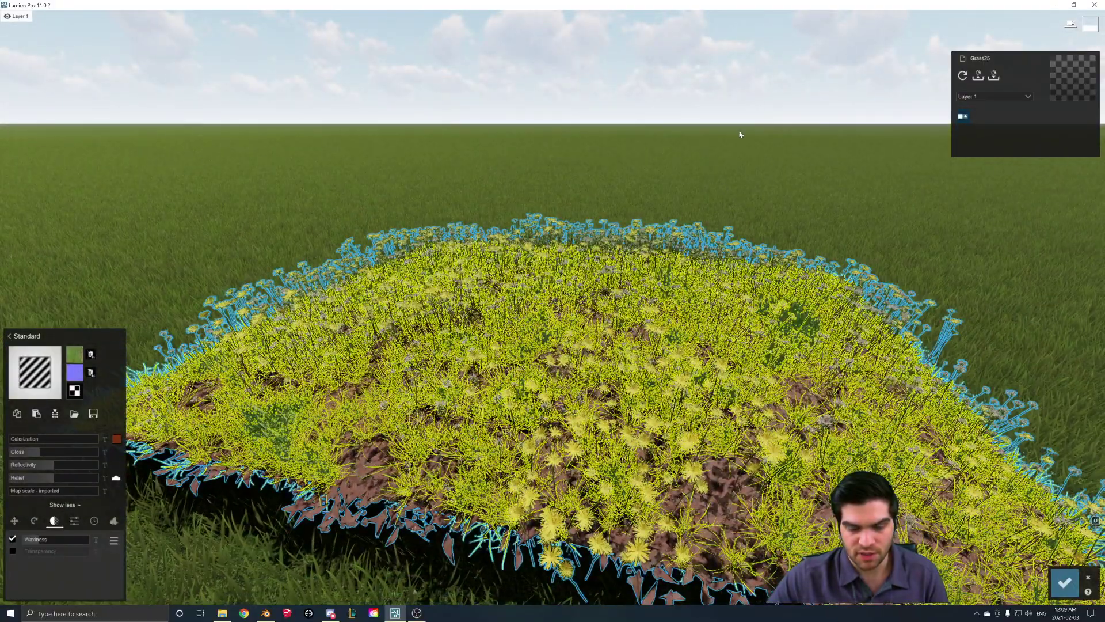
scroll(551, 339, "up", 5)
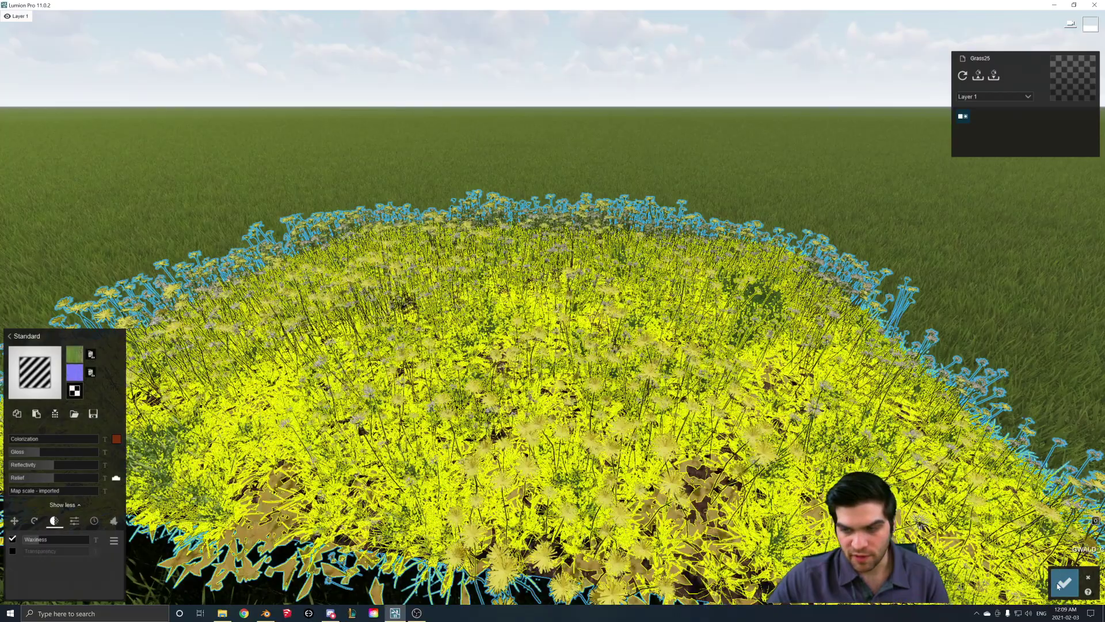
left_click(1064, 583)
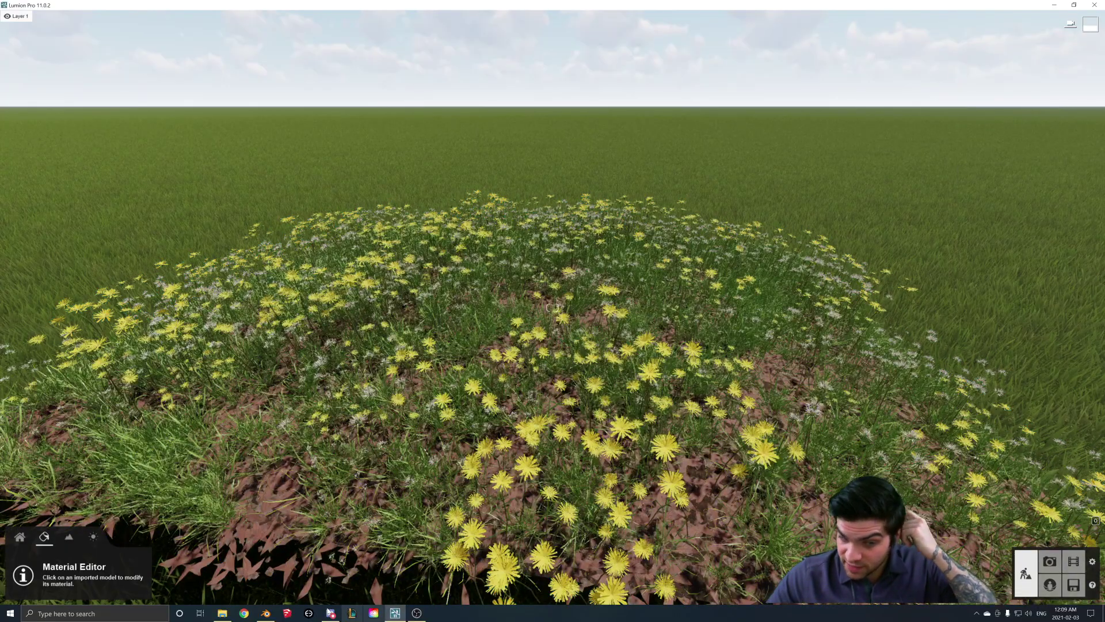
Switch to Blender and change the leaves system's species to Red Clover in the Big variant.
left_click(265, 613)
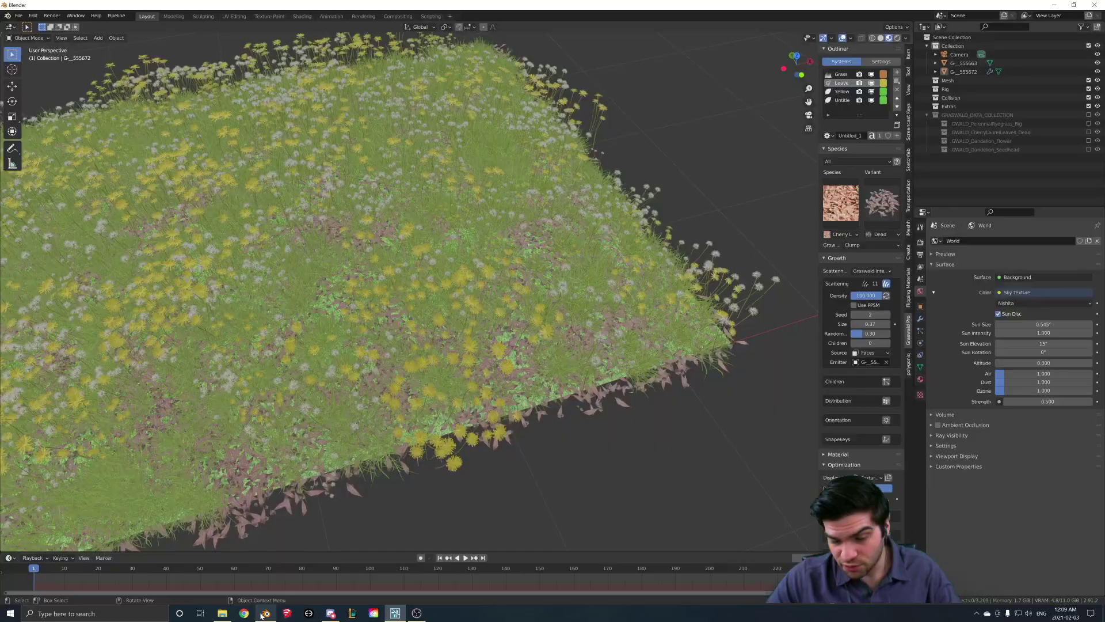
left_click(848, 203)
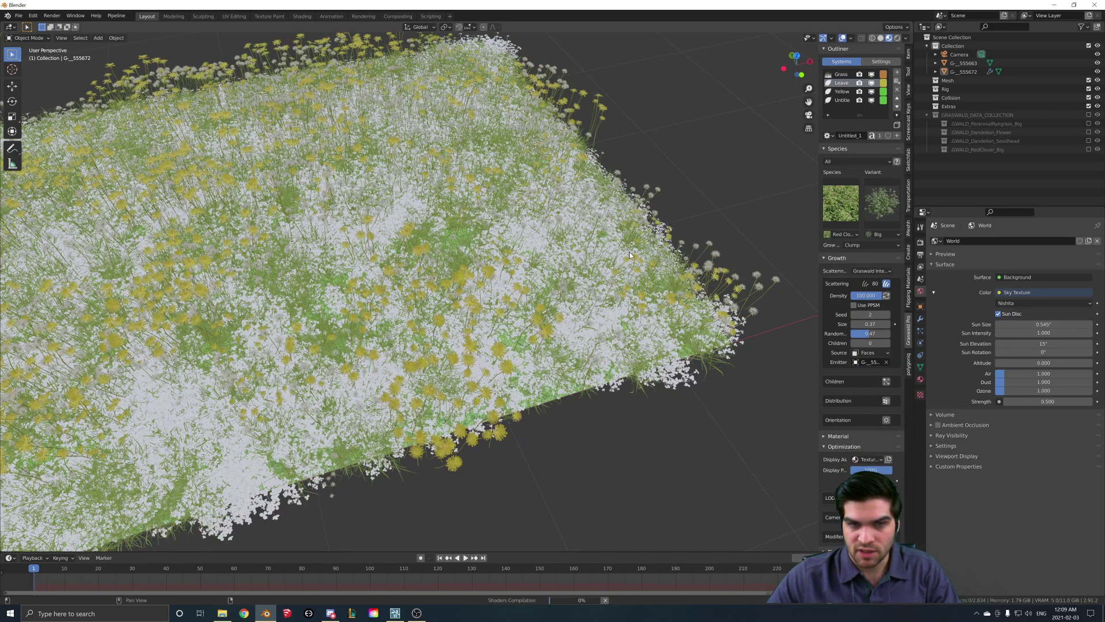
right_click(421, 261)
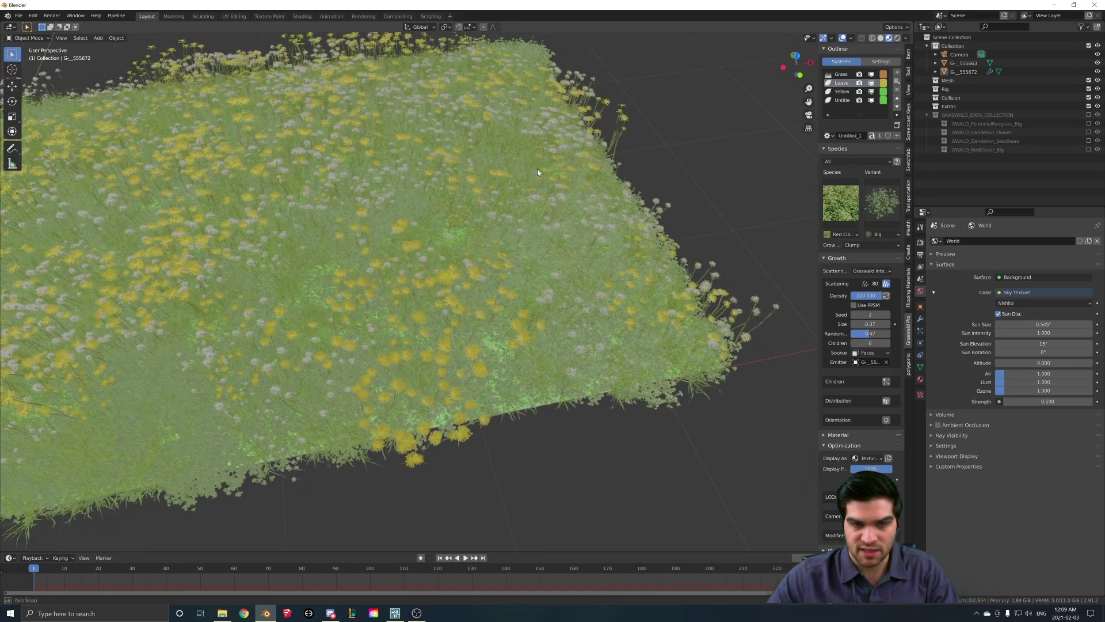
middle_click_drag(537, 227, 458, 222)
scroll(476, 269, "up", 7)
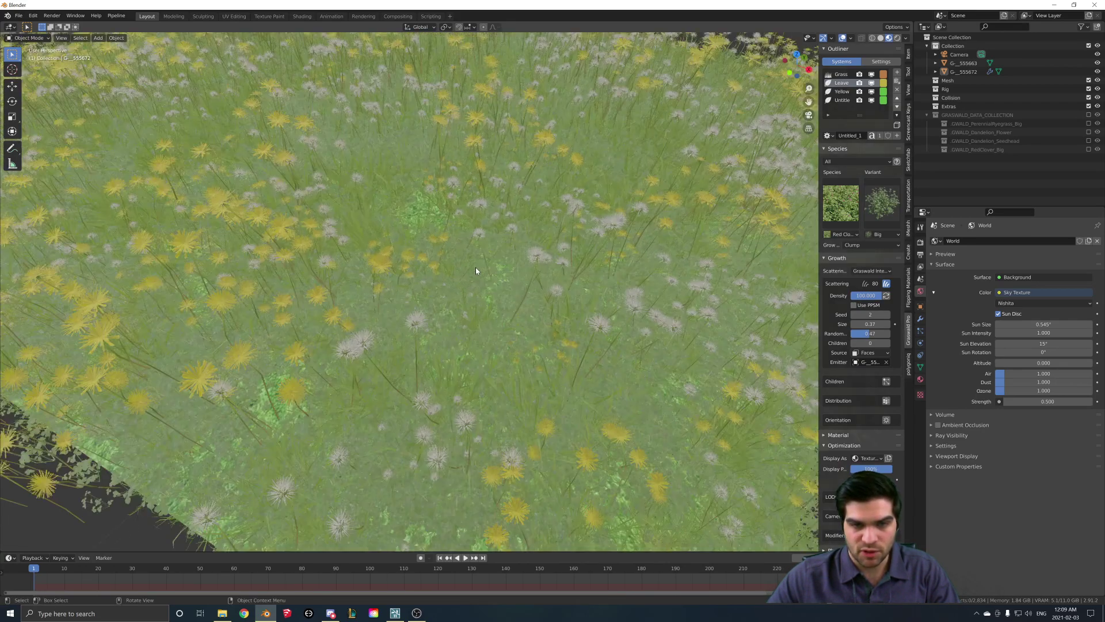
scroll(475, 268, "down", 7)
middle_click_drag(475, 268, 452, 292)
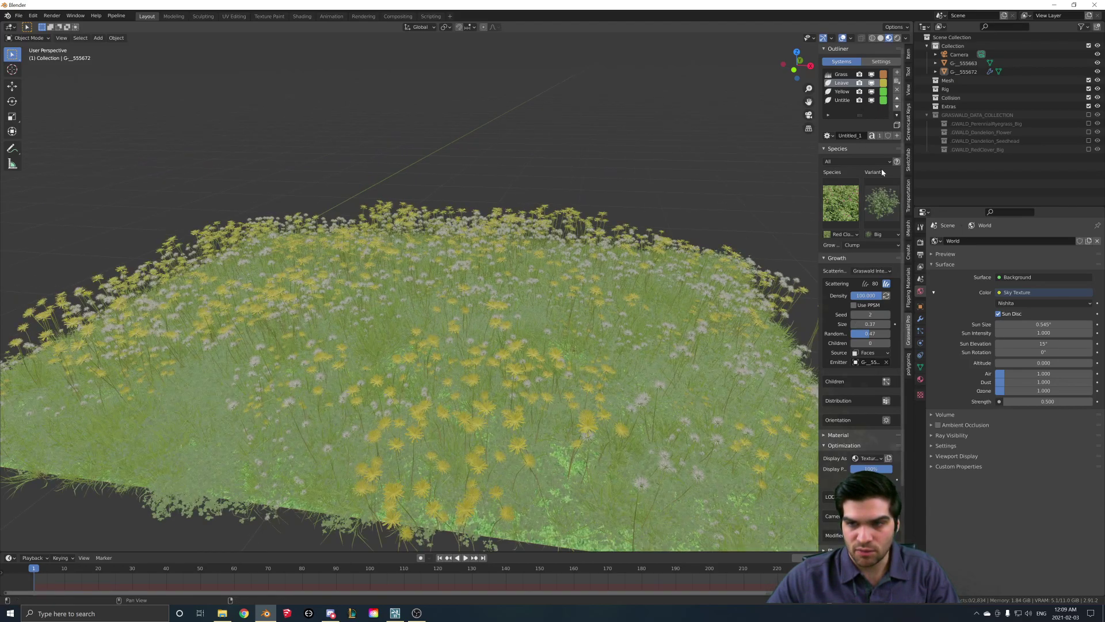
Remove the untitled dandelion seedhead system and set the yellow dandelion flower system's density to 20.
left_click(843, 100)
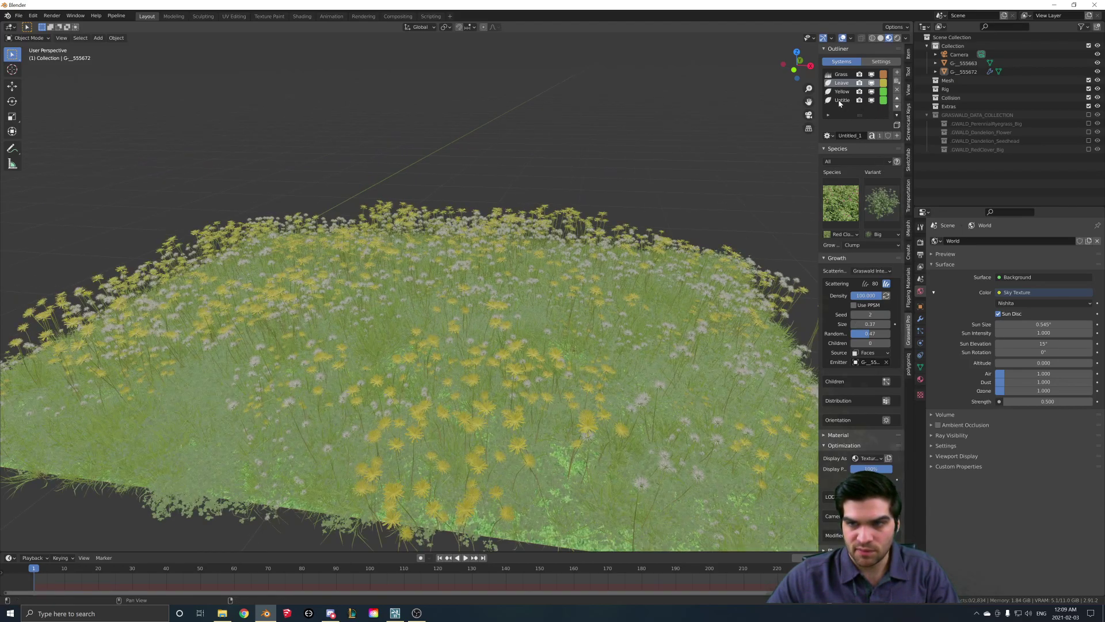
left_click(897, 90)
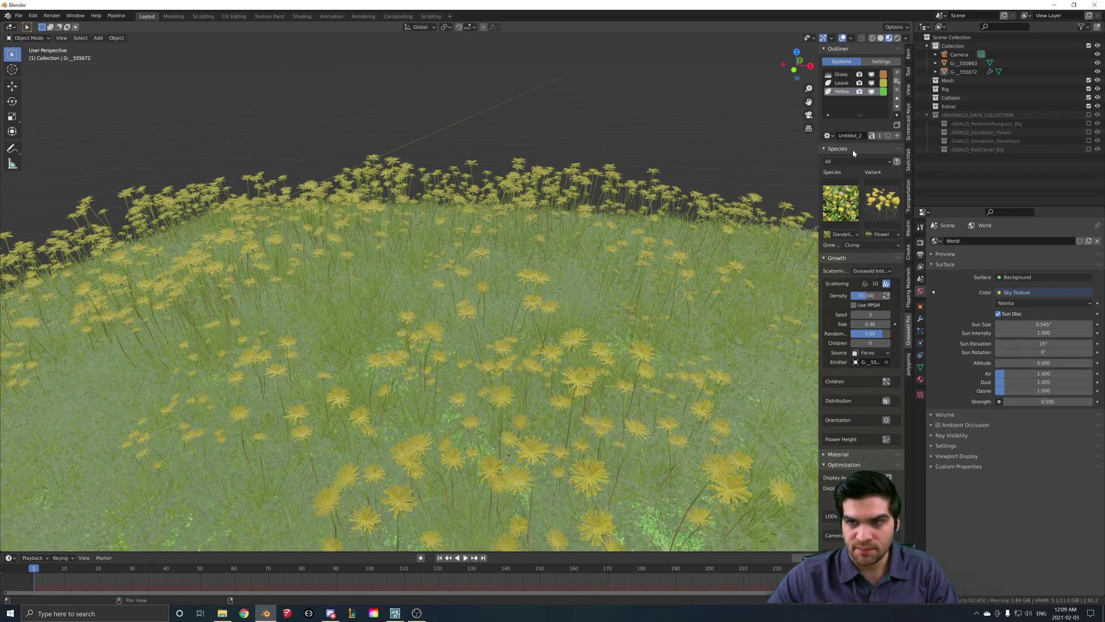
left_click(866, 295)
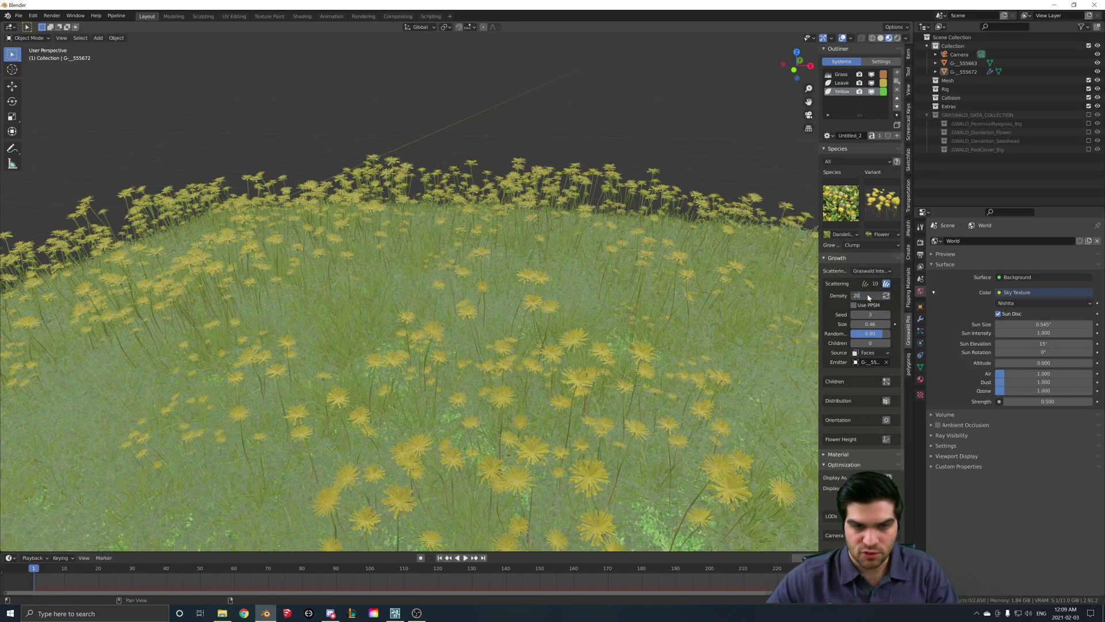
type("20")
key("Return")
middle_click_drag(432, 316, 522, 333)
scroll(520, 333, "down", 4)
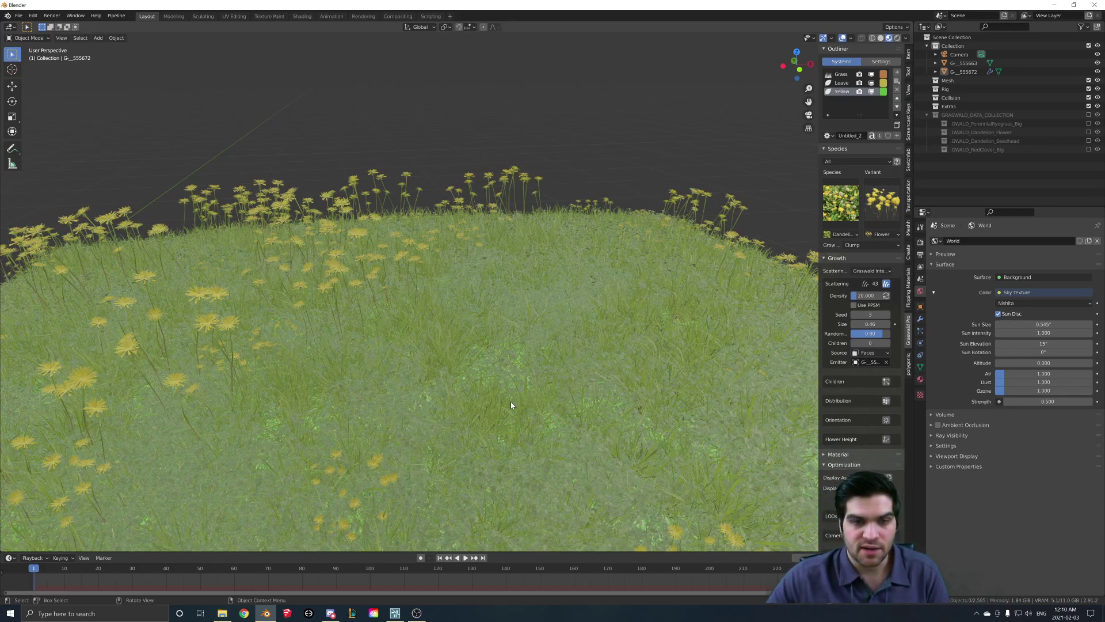
Examine the distribution of the yellow dandelions and clover across the whole patch from several angles.
middle_click_drag(481, 317, 474, 277)
scroll(474, 278, "down", 3)
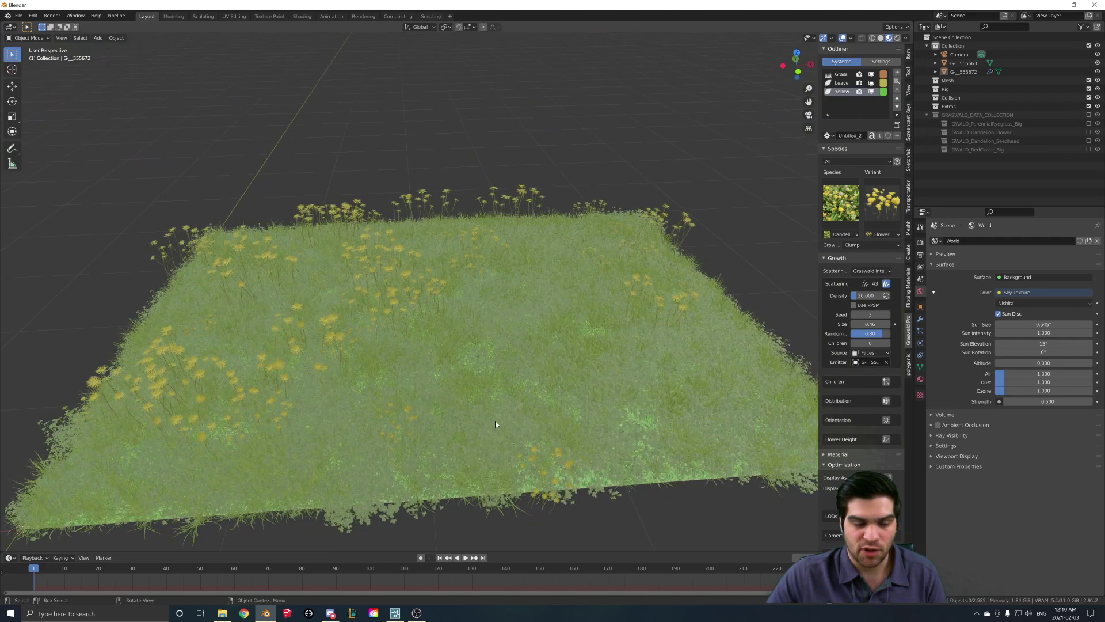
middle_click_drag(549, 397, 535, 402)
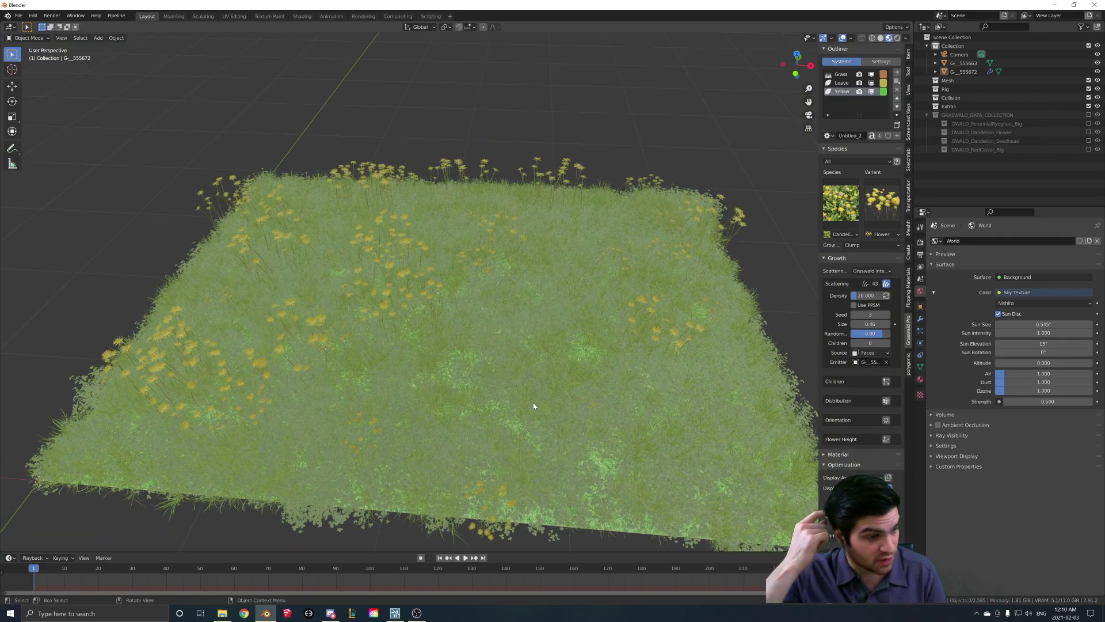
middle_click_drag(533, 406, 567, 361)
middle_click_drag(469, 276, 380, 238)
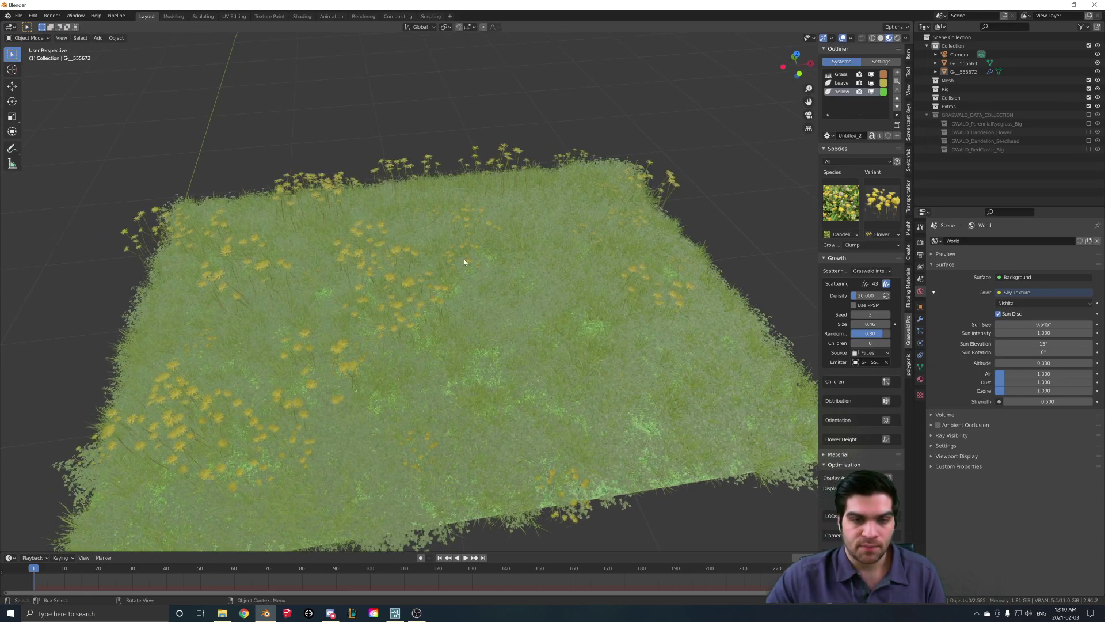
middle_click_drag(467, 347, 461, 317)
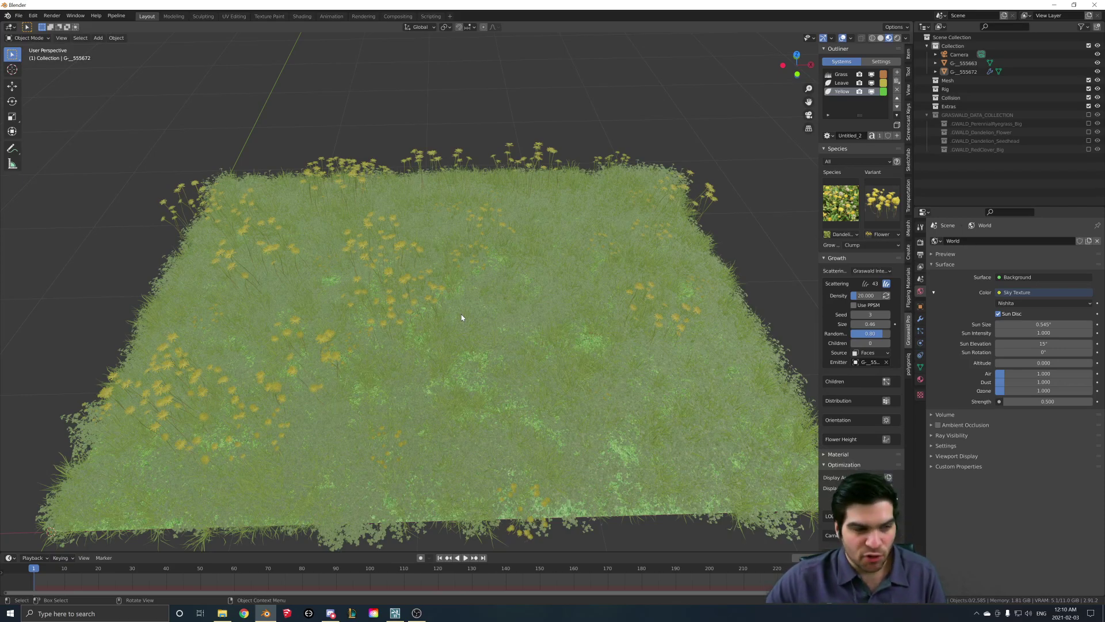
middle_click_drag(516, 326, 282, 354)
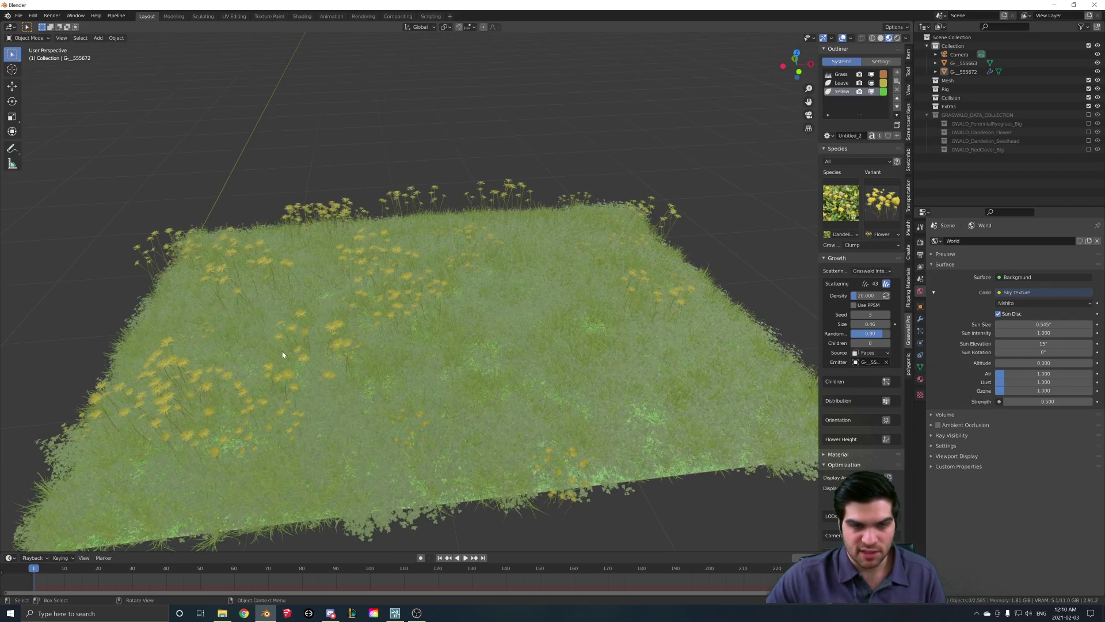
middle_click_drag(502, 328, 506, 336)
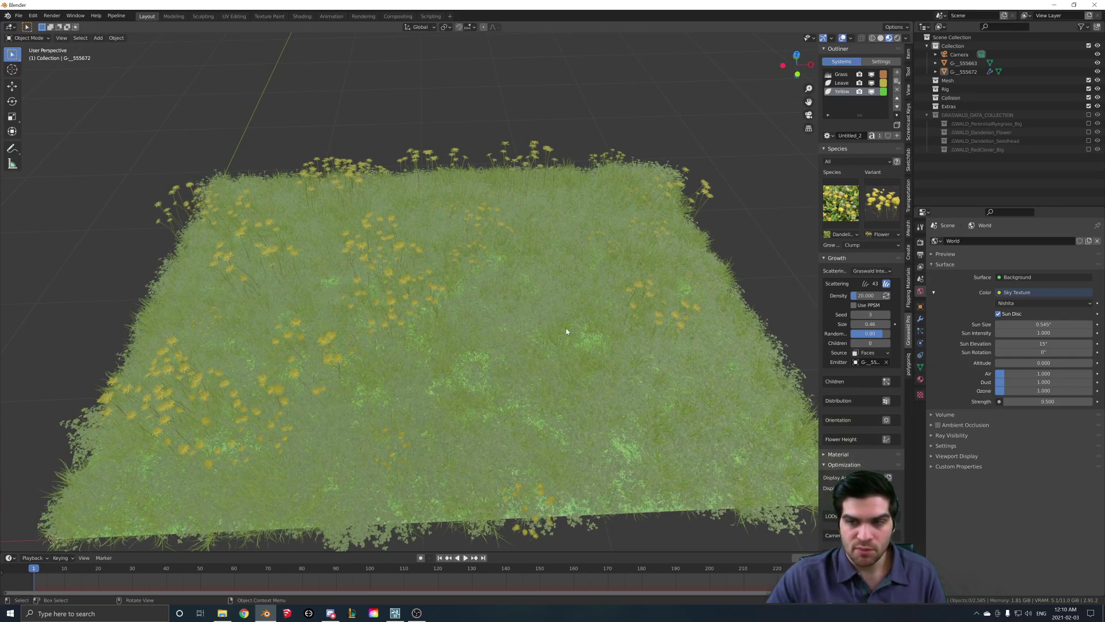
middle_click_drag(505, 348, 499, 343)
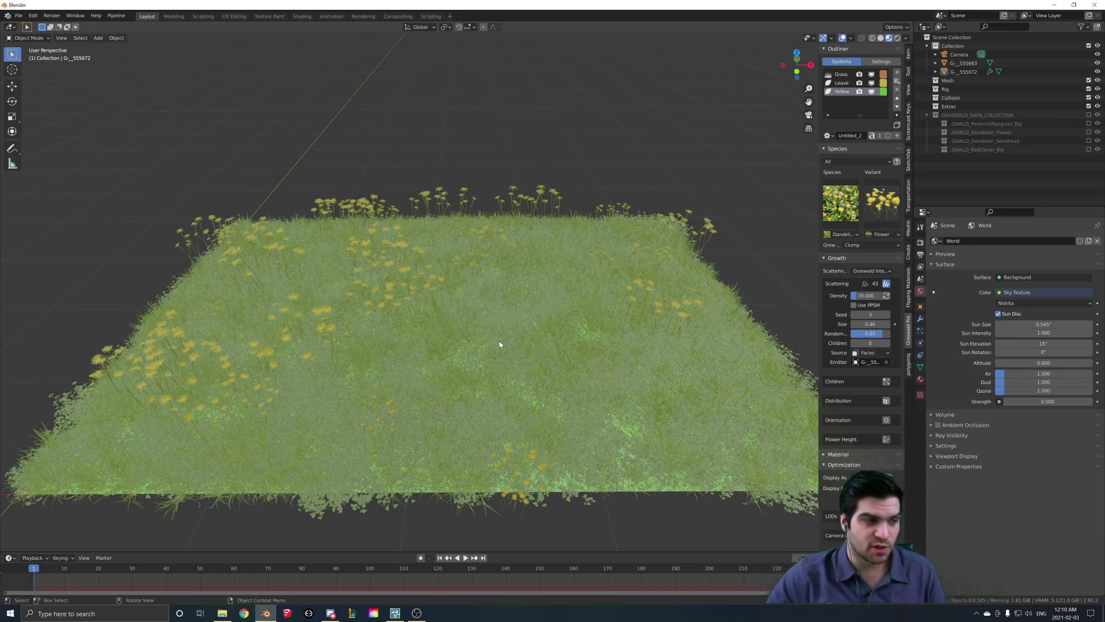
middle_click_drag(489, 317, 491, 321)
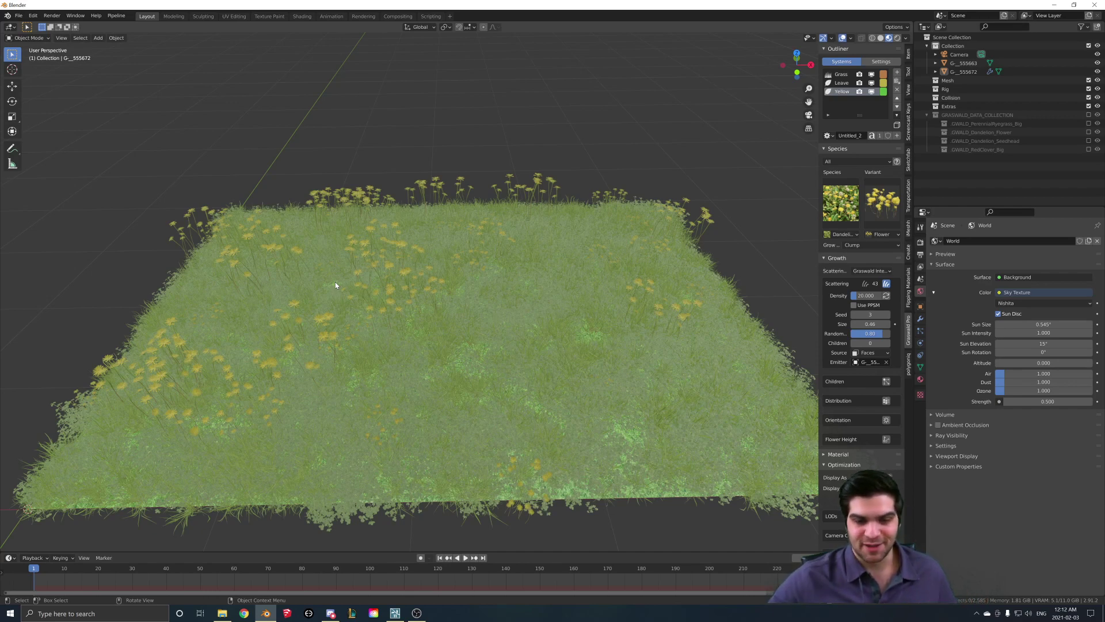
Switch to Lumion, preview the meadow in Photo mode, and return to Build mode for a wider view of the patch.
left_click(395, 613)
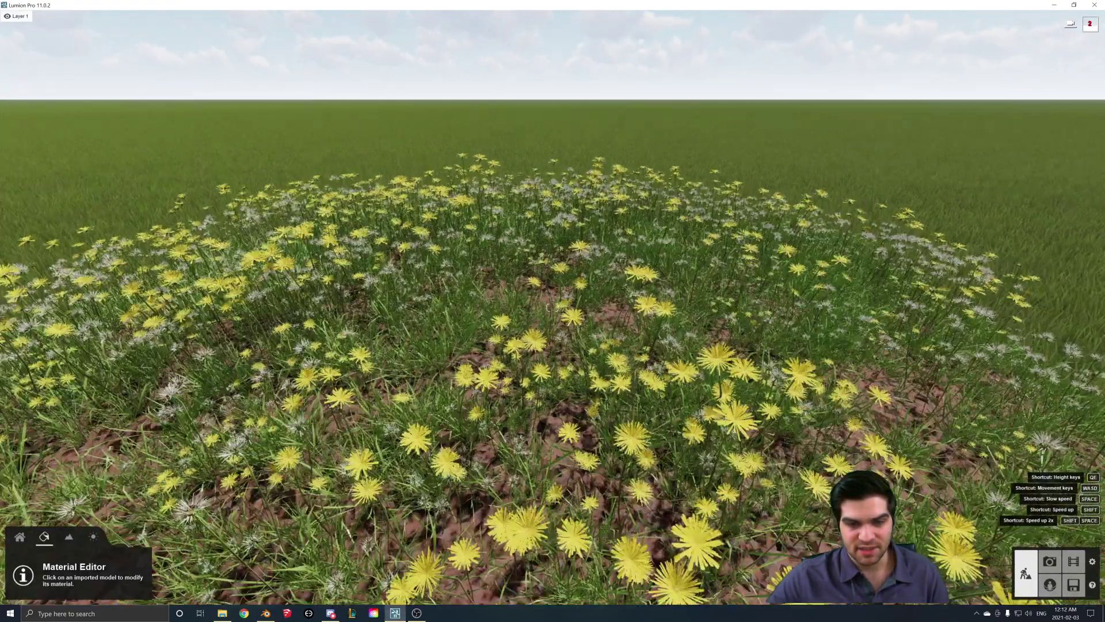
left_click(1050, 561)
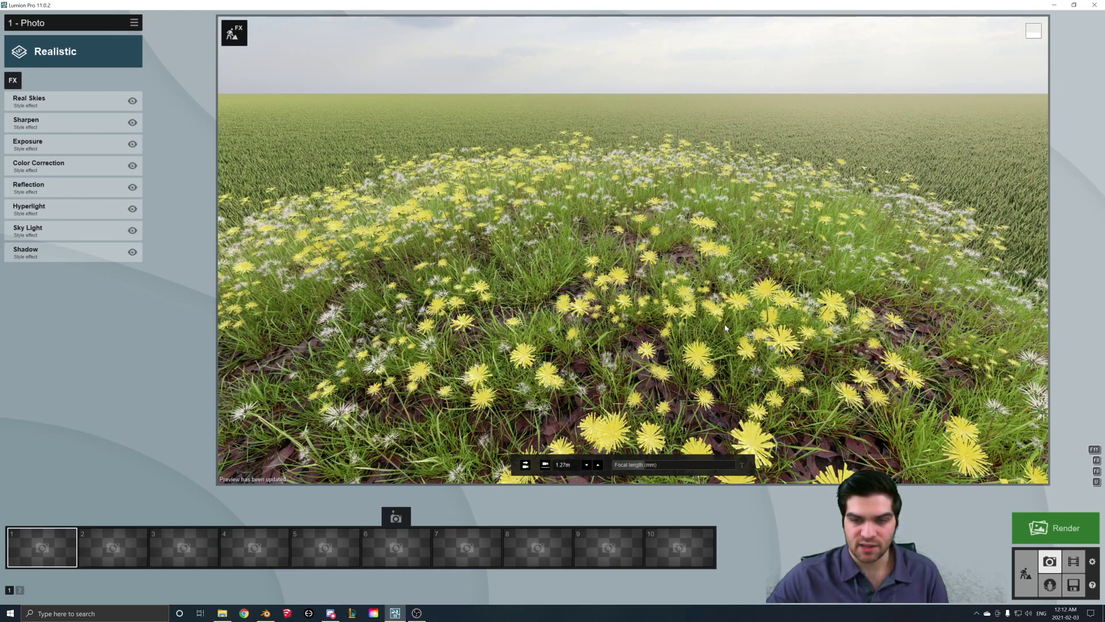
left_click(1027, 571)
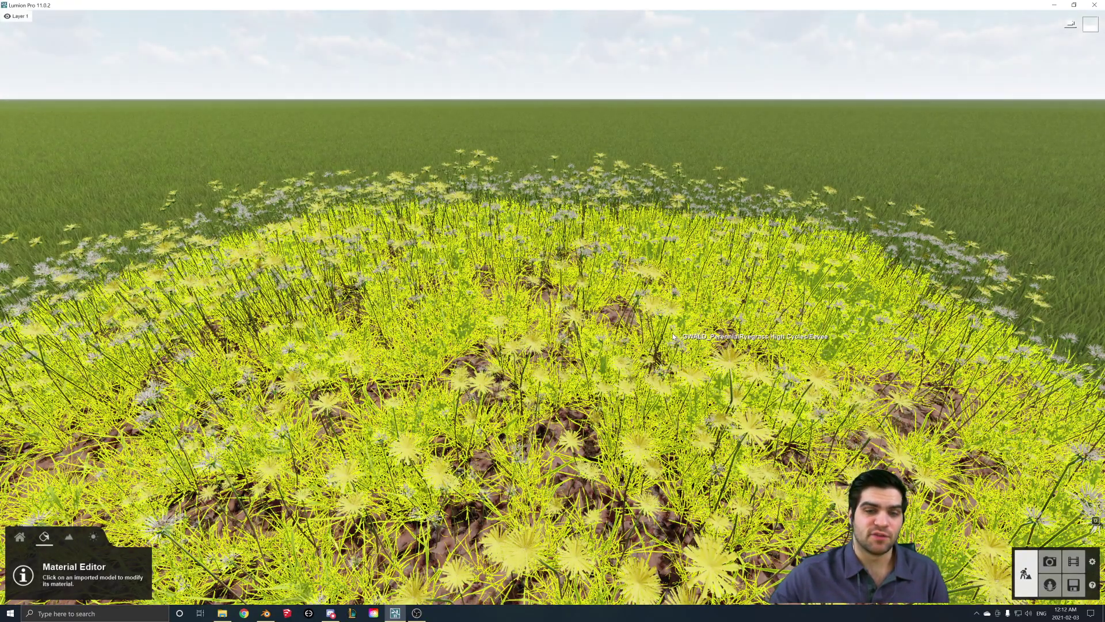
key("s")
right_click_drag(673, 336, 485, 131)
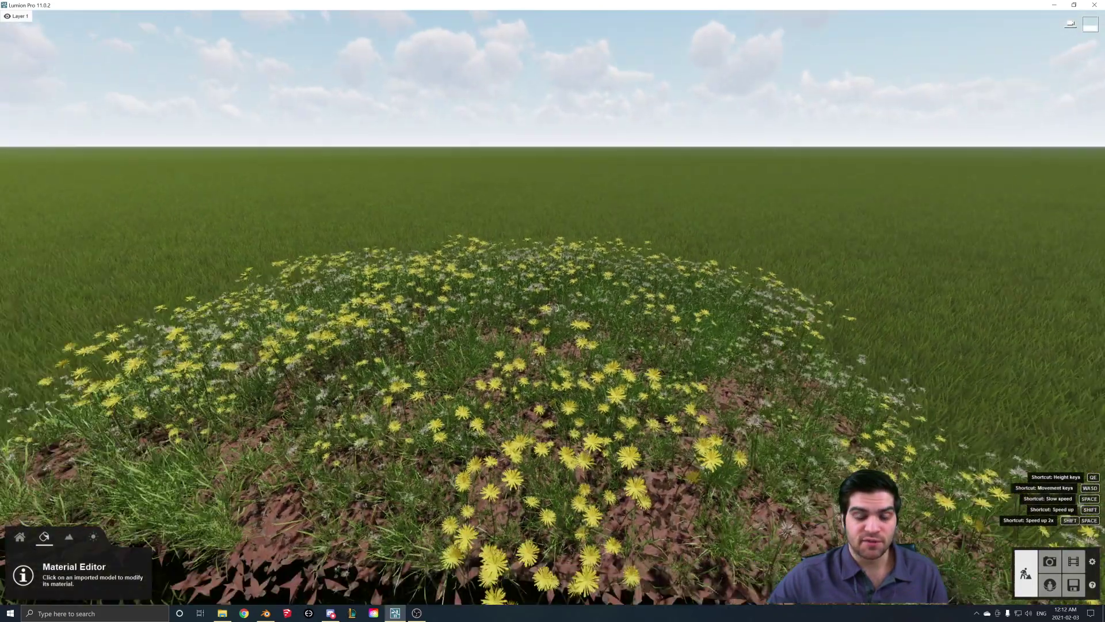